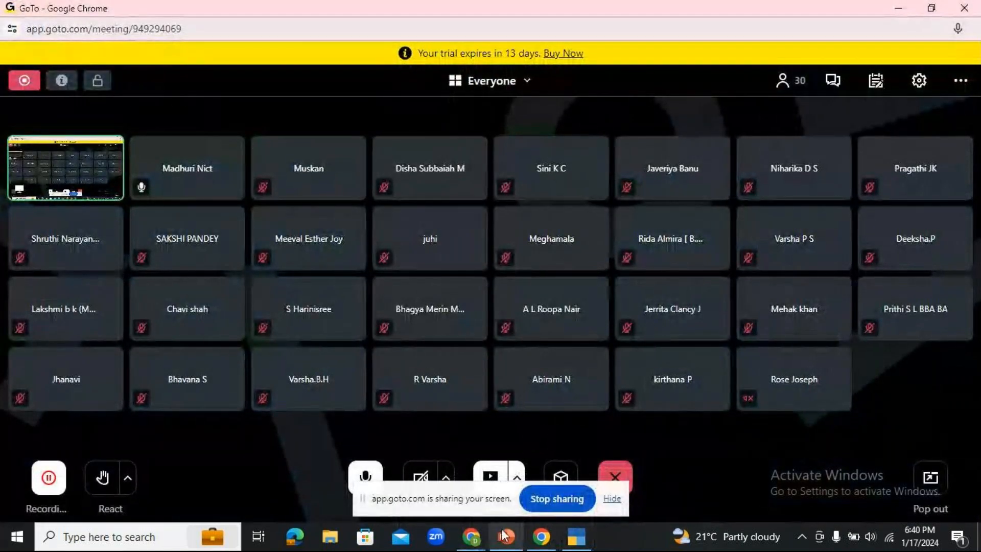
- Bring TallyPrime forward and continue in educational mode to reach the Select Company list
click(576, 536)
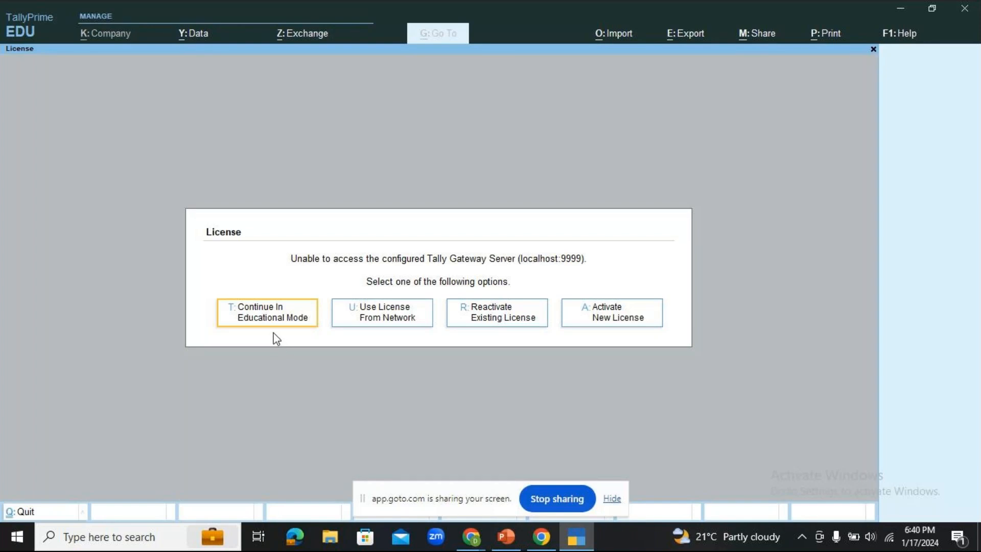
click(294, 322)
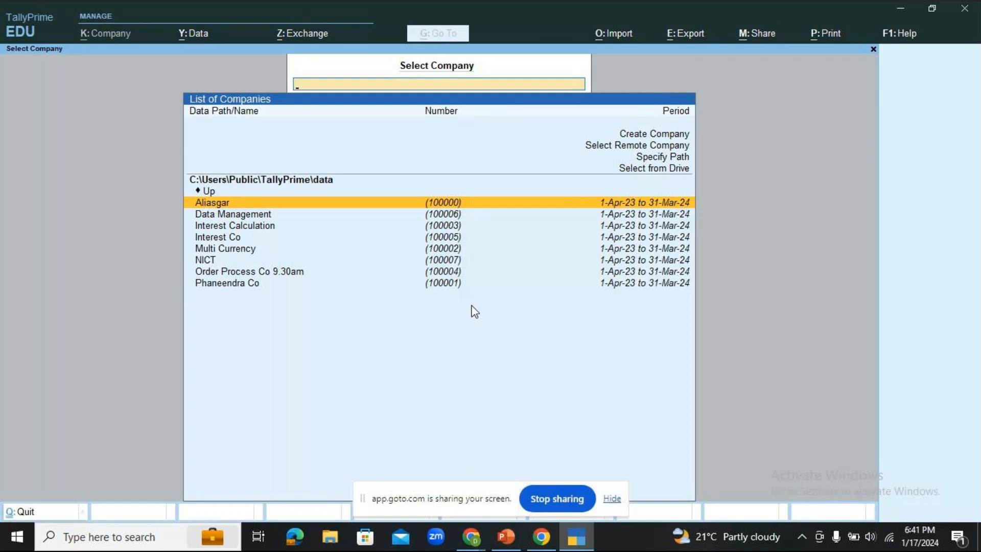
- Search Select Company for 'nict', clear the search, and highlight the NICT company
text(n)
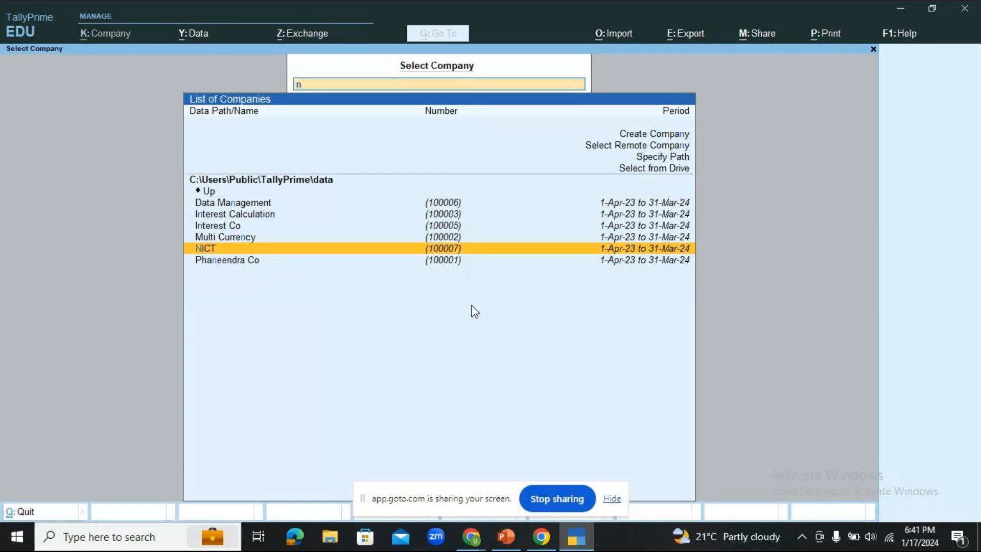
text(ict)
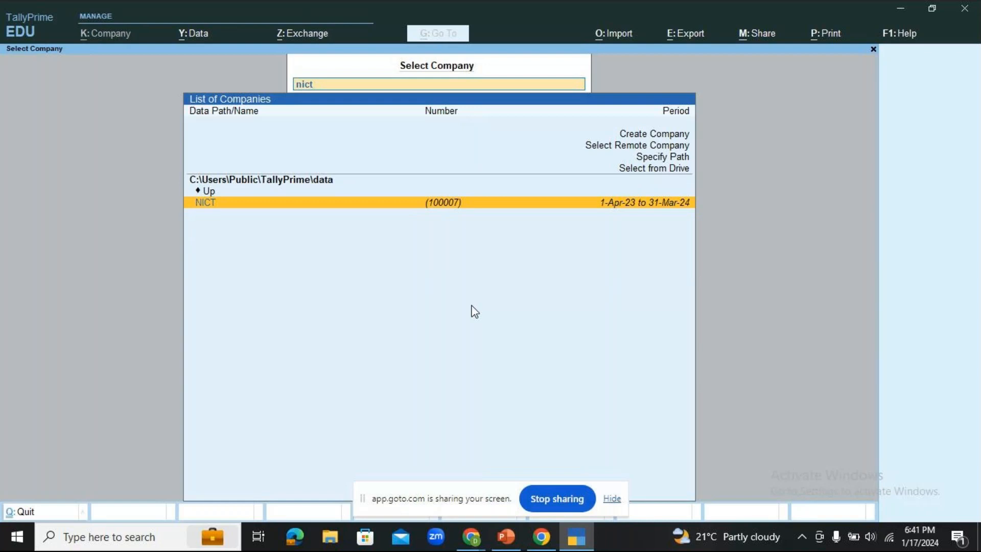
key(BackSpace)
key(BackSpace)
key(BackSpace)
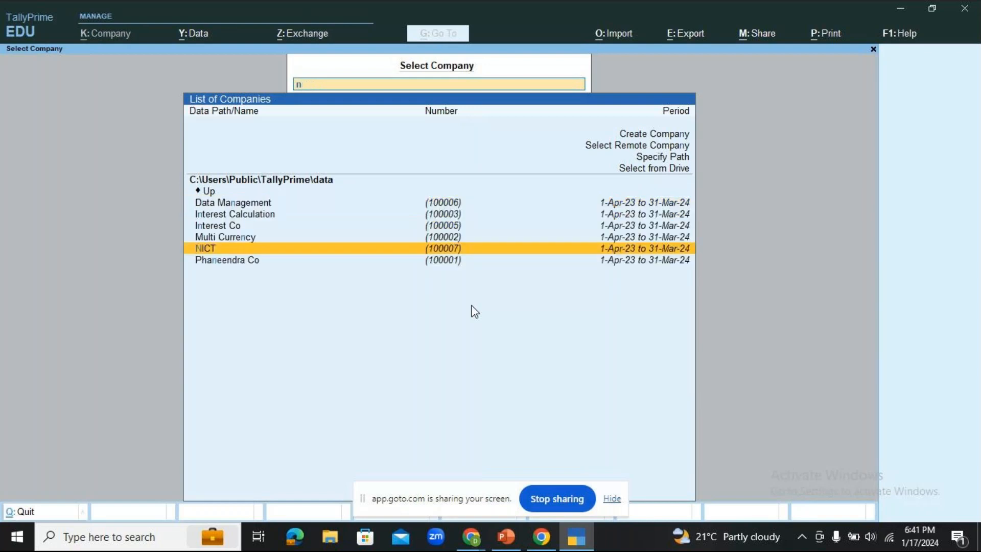
key(BackSpace)
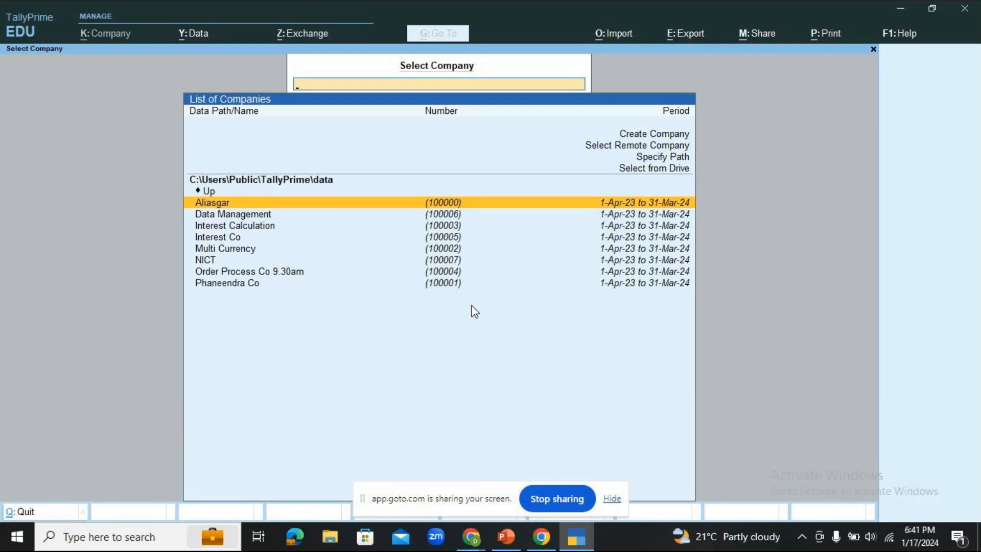
key(Up)
click(208, 262)
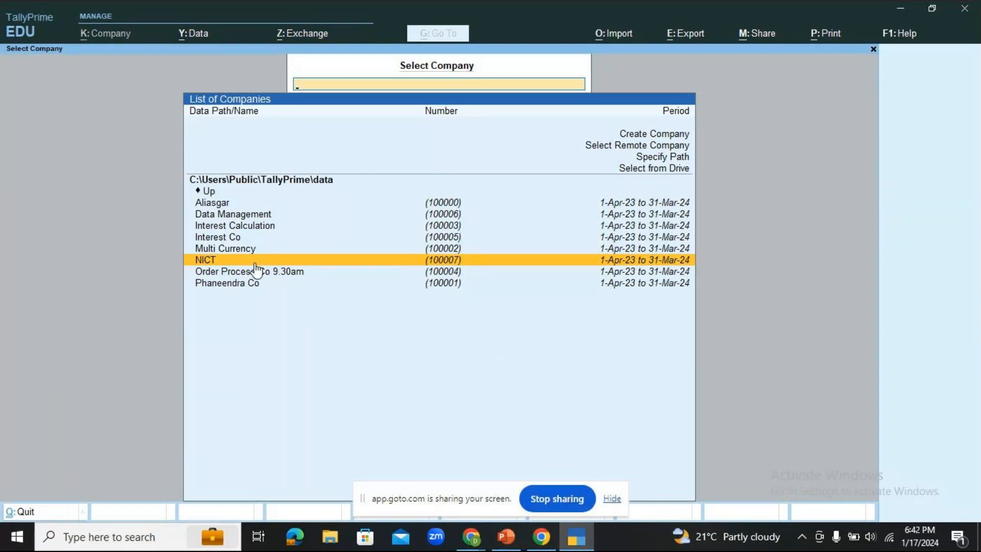
- Look up company number 100007 without loading it, then return to the GoTo meeting window
text(1)
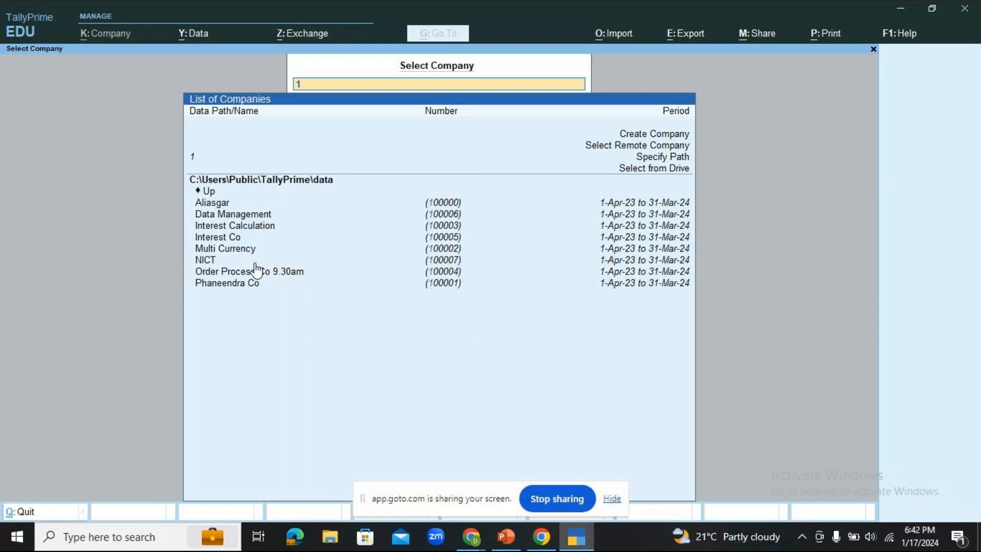
text(00007)
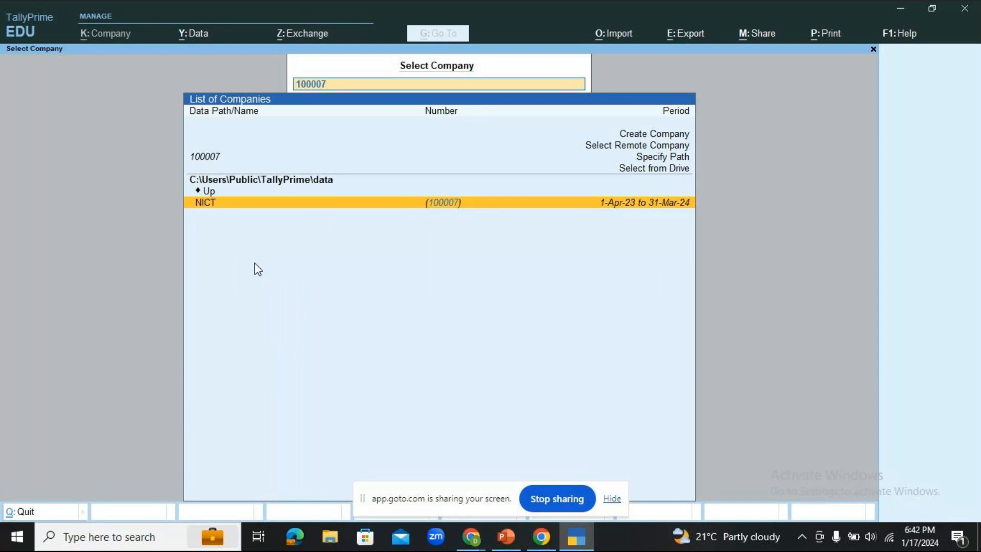
key(BackSpace)
key(BackSpace)
key(BackSpace)
key(BackSpace)
key(BackSpace)
key(BackSpace)
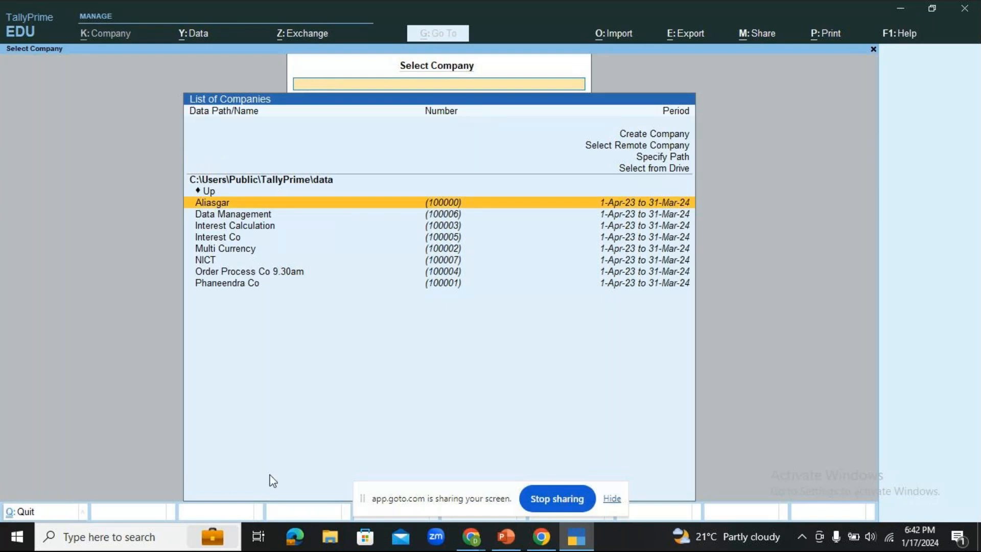
mouse_move(471, 535)
click(545, 483)
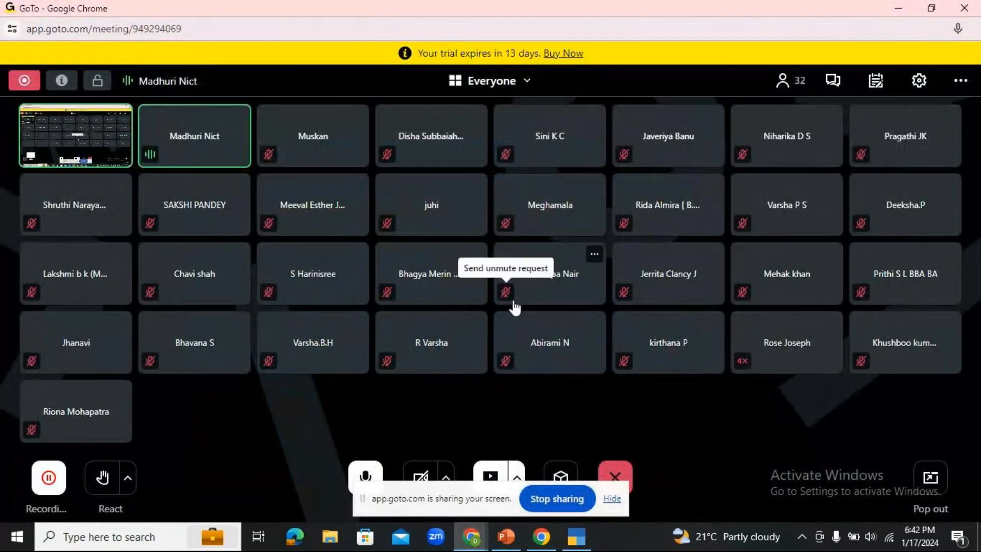
- Switch back to TallyPrime and load the NICT company by typing 'nict' in Select Company
click(575, 537)
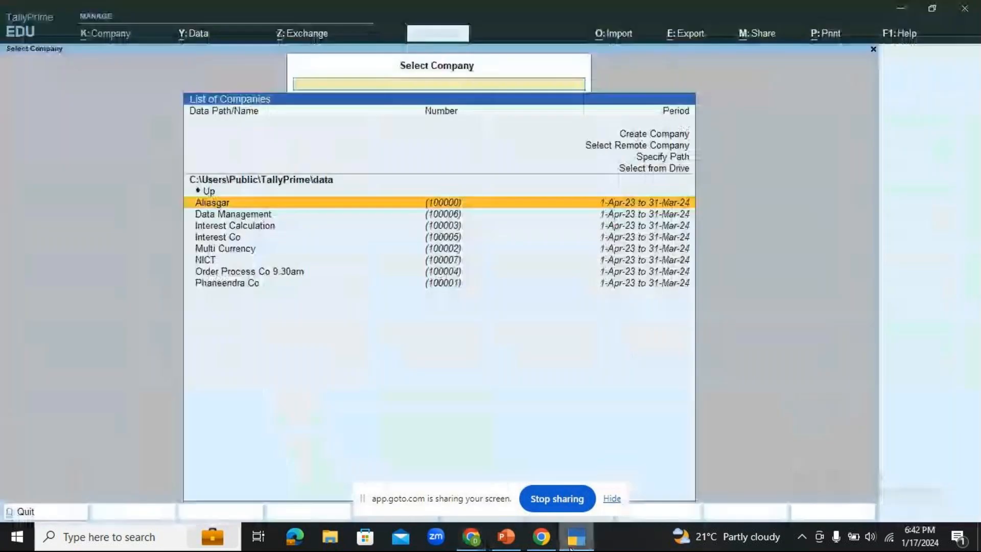
text(n)
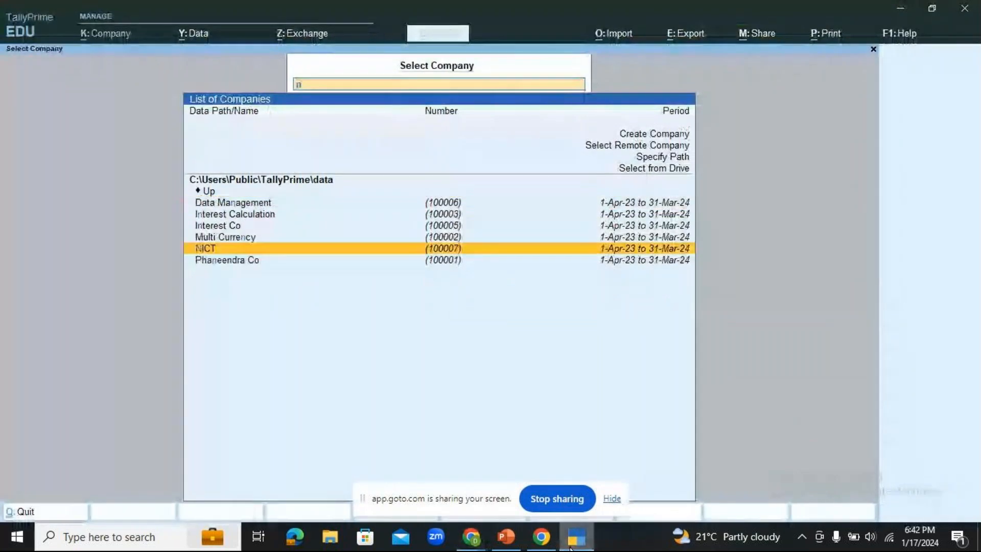
text(ict)
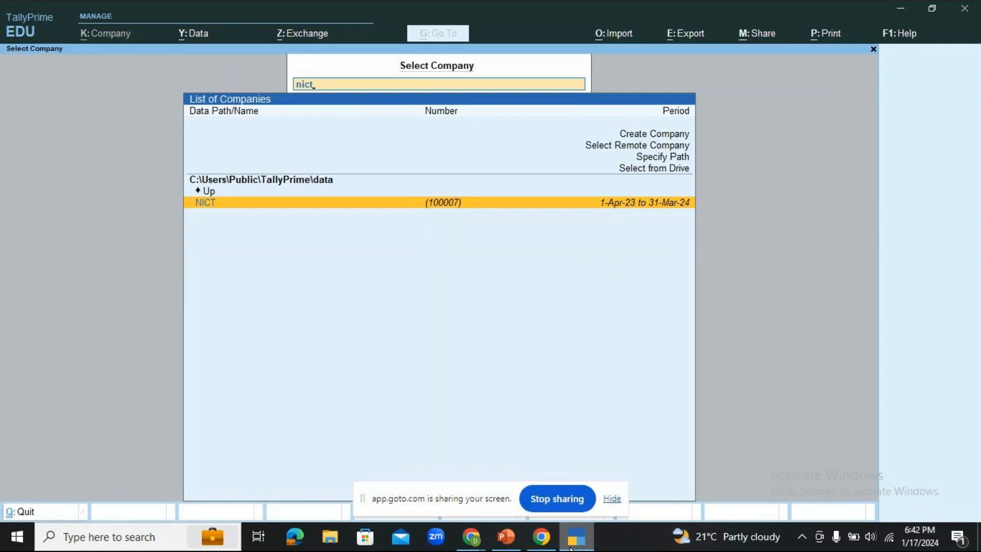
key(Return)
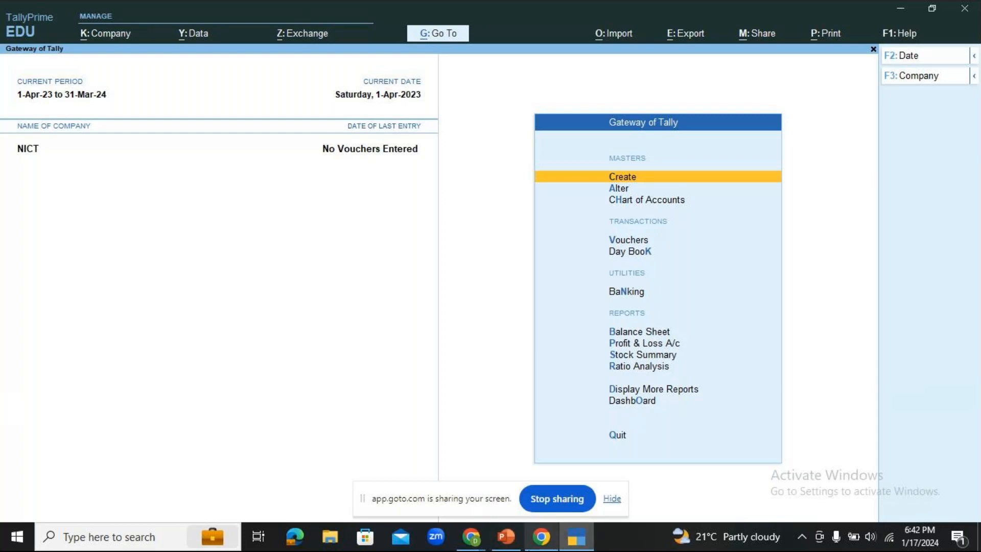
click(471, 537)
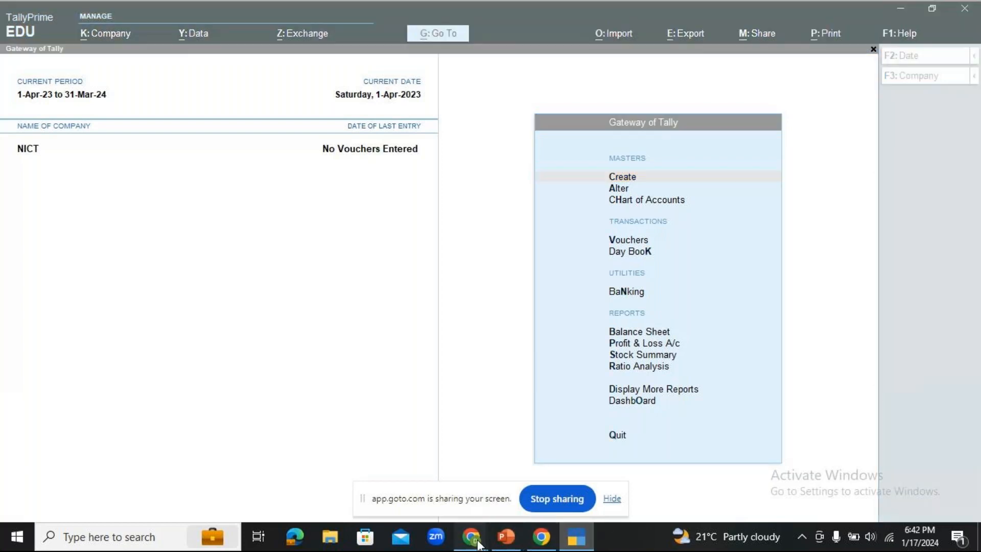
click(517, 462)
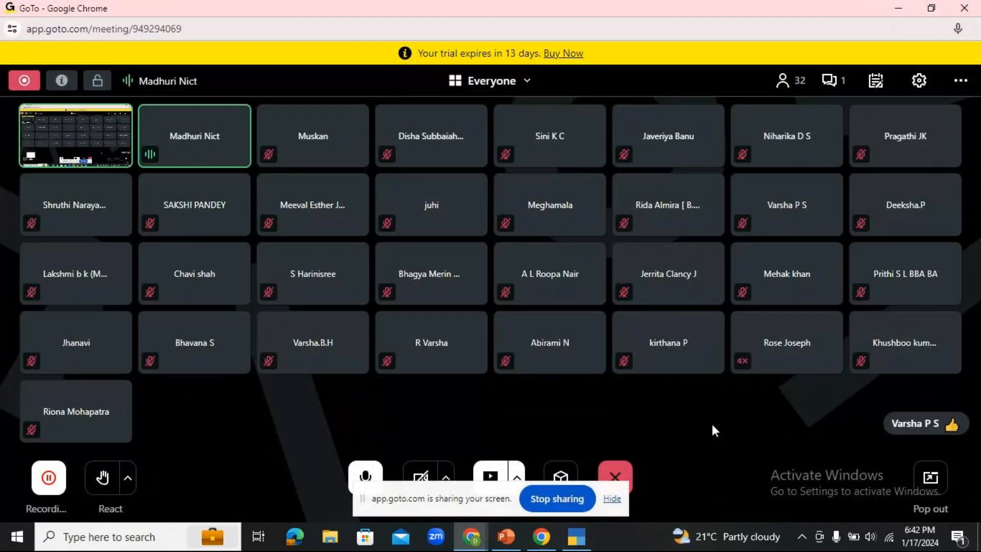
click(583, 541)
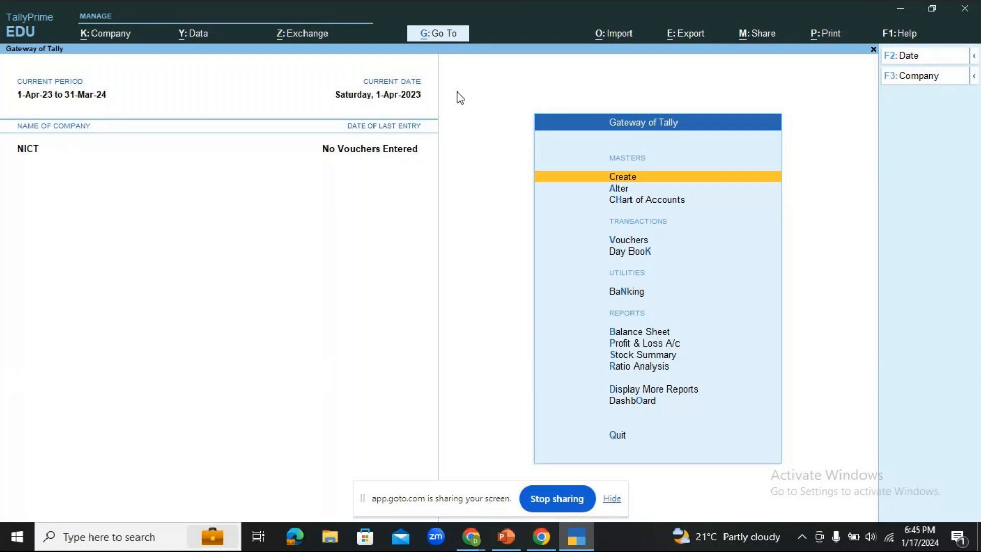
click(409, 96)
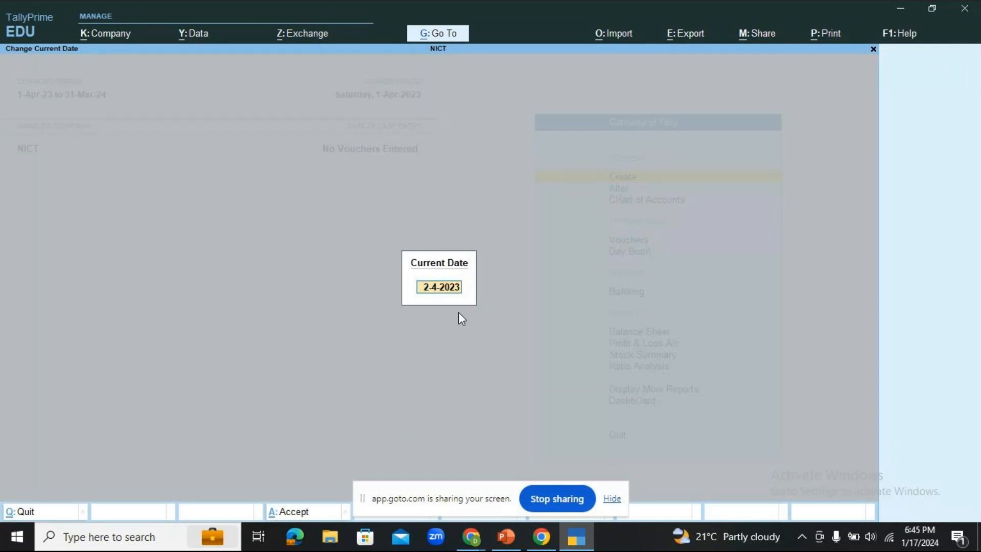
key(BackSpace)
key(Escape)
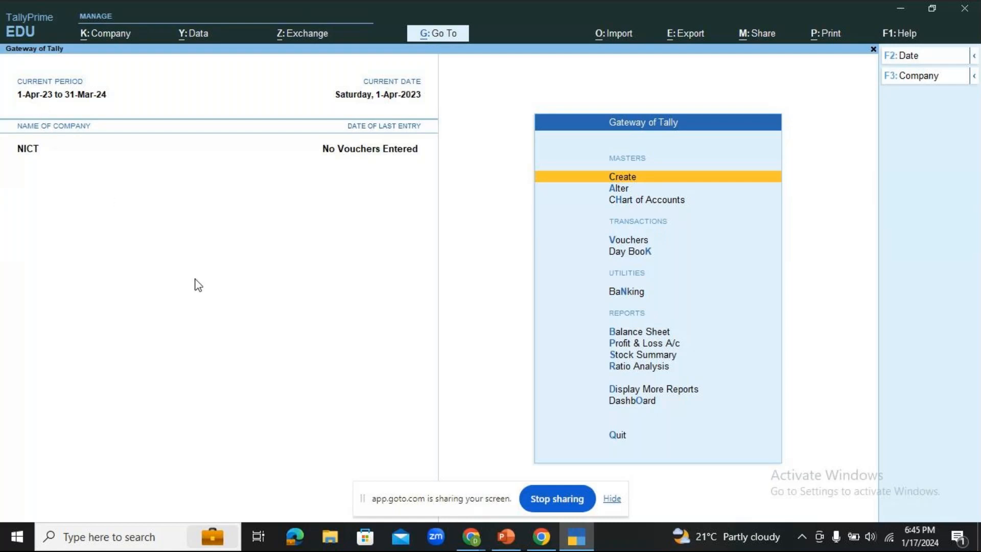
key(super+r)
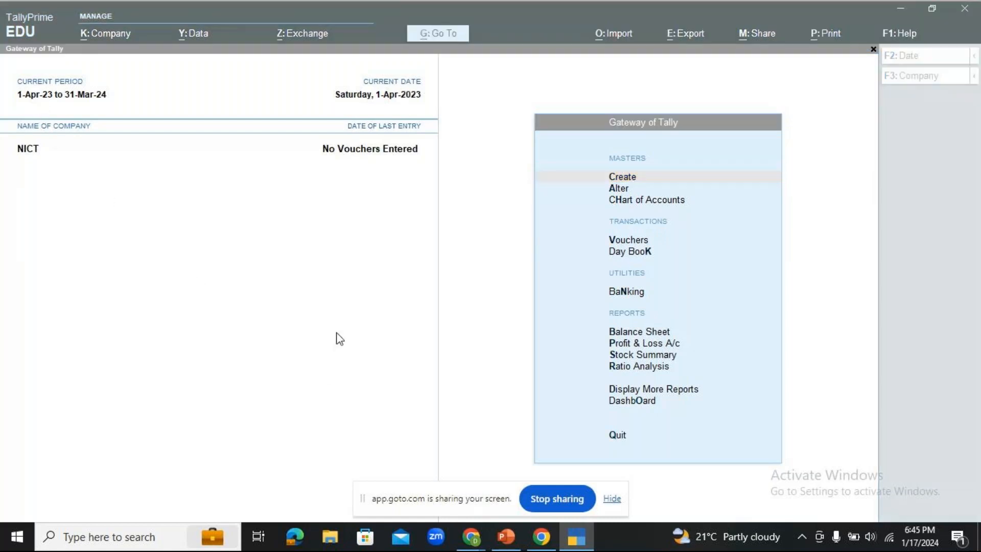
- Launch Notepad and write the note 'F2 - CHANGE THE CURRENT DATE'
text(not)
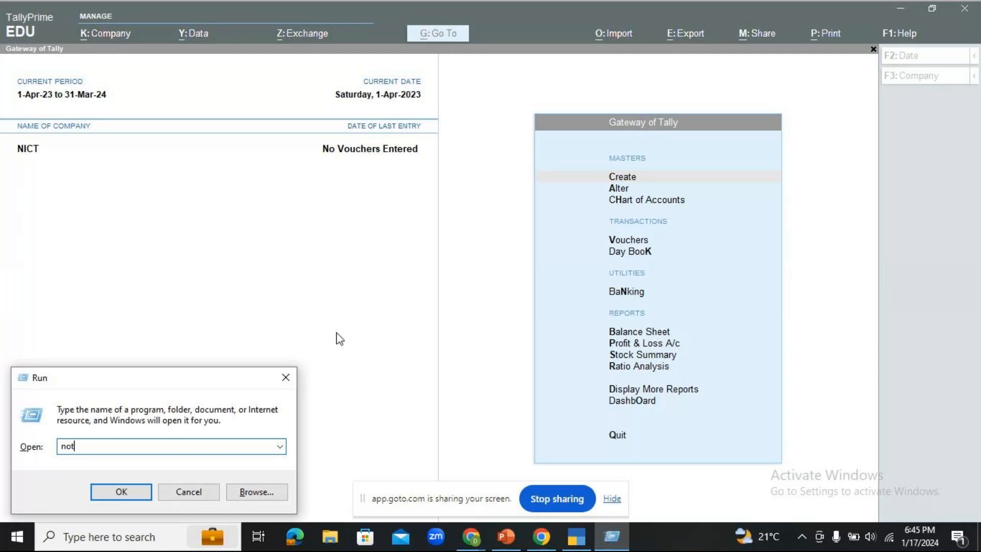
text(epad)
key(Return)
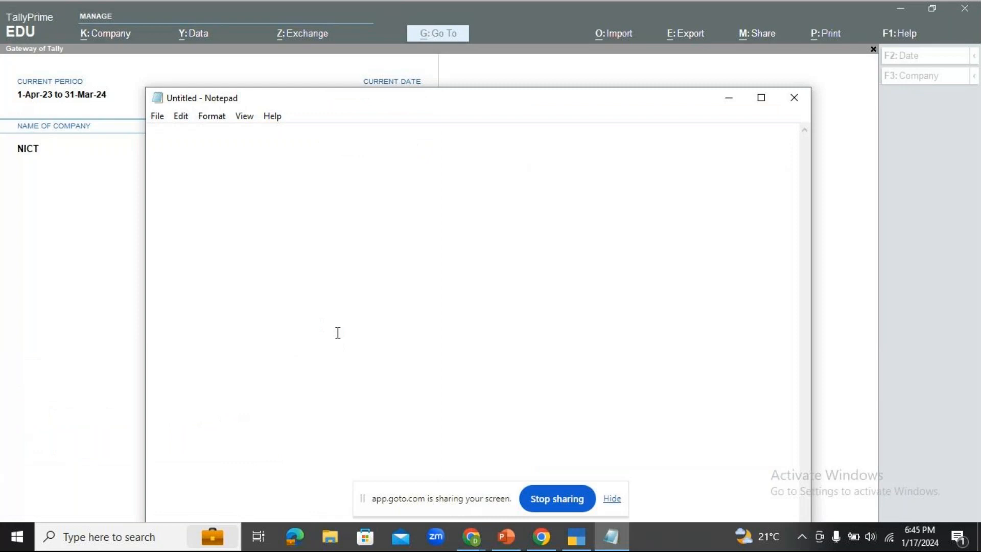
key(Return)
text(F2)
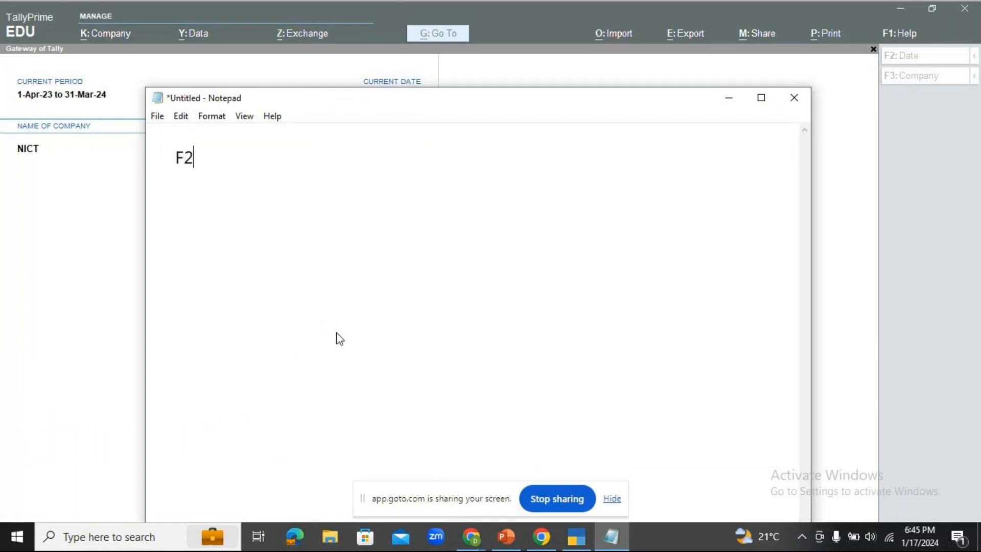
text( - CHANGE THE CURRENT DA)
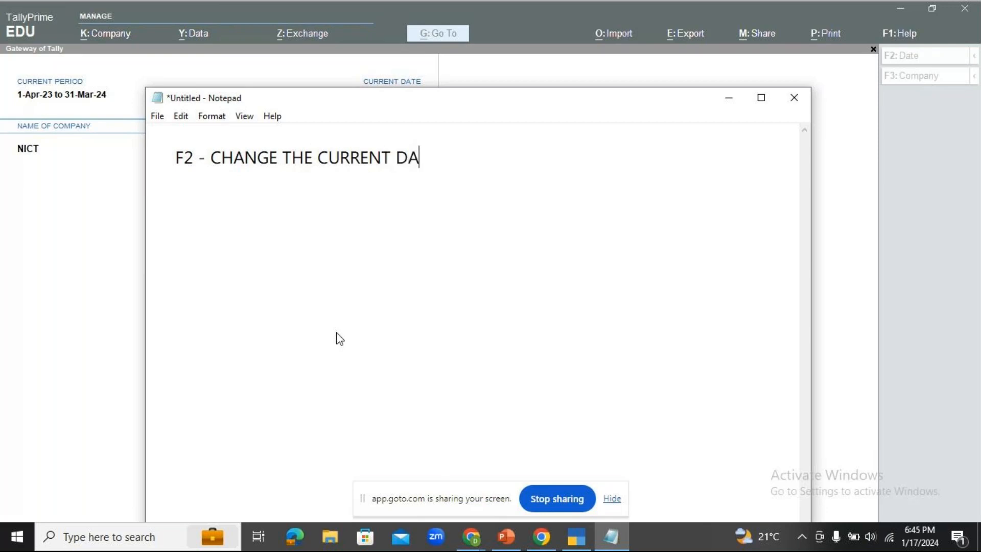
text(TE)
- Add the line 'ALT+F2 - CHANGE THE FINANCIAL PERIOD', fixing its spelling, then minimise Notepad
key(Return)
text(ALT+F2 )
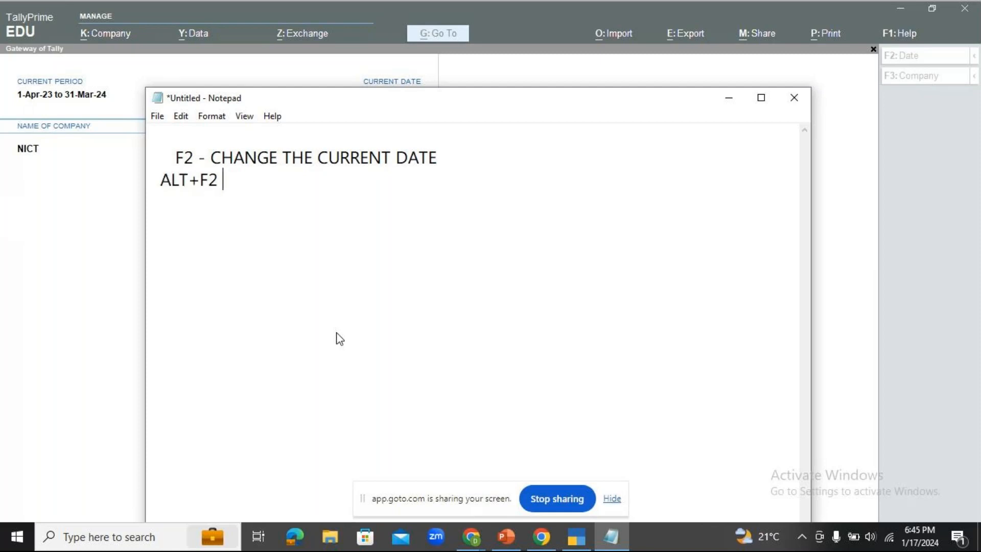
text(- CHANGE TH)
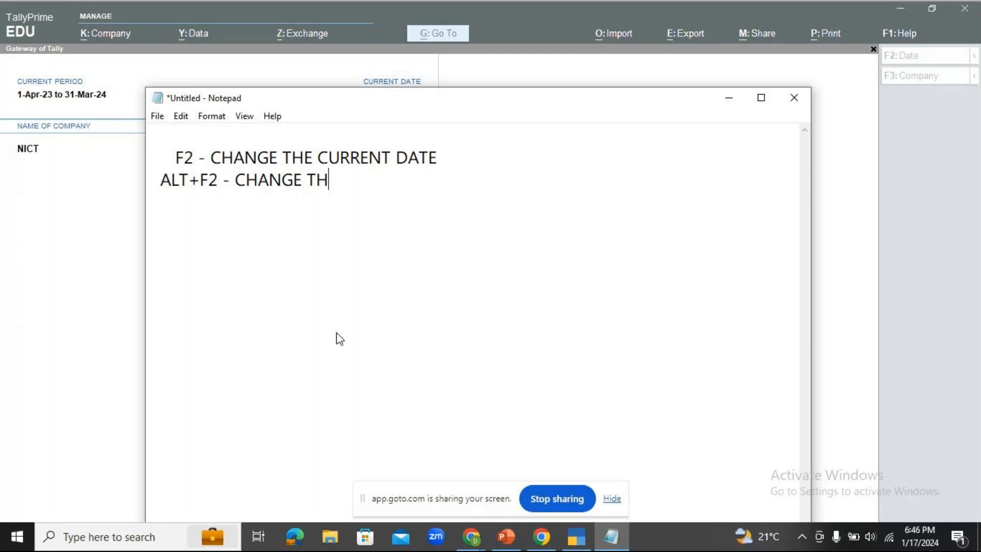
text(E FNANCIL)
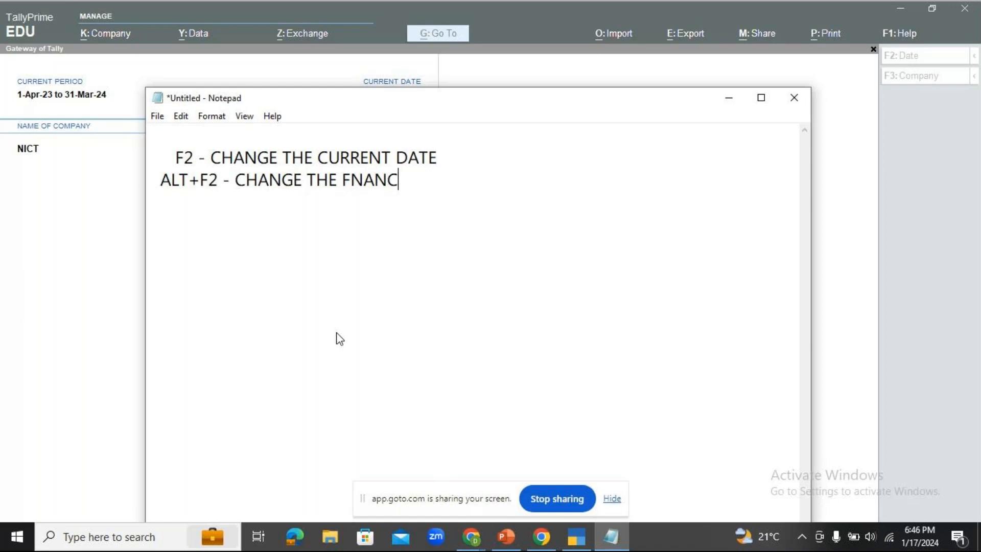
key(BackSpace)
text(AL)
key(Left)
key(Left)
key(Left)
key(Left)
key(Left)
key(Left)
key(Left)
text(I)
key(Right)
key(Right)
key(Right)
key(Right)
key(Right)
key(Right)
key(Right)
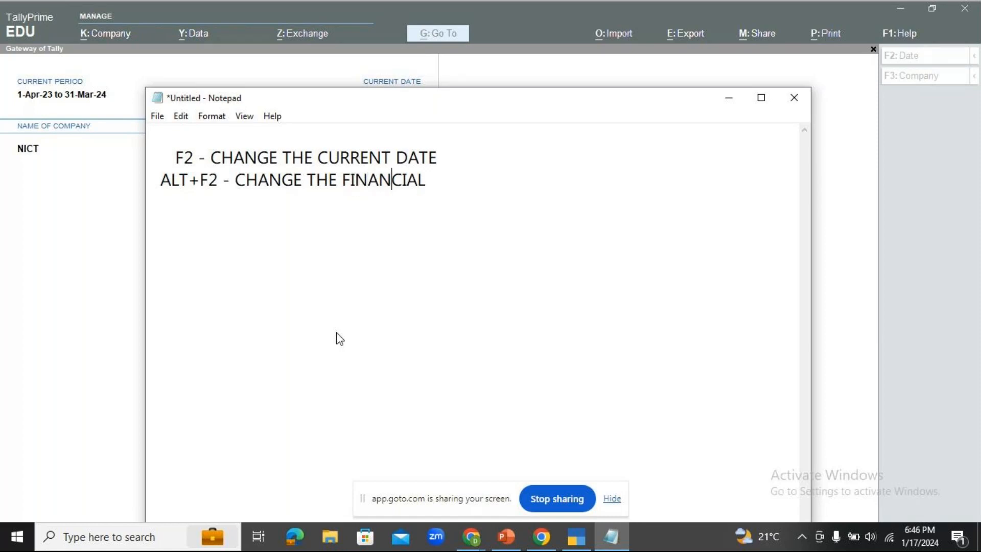
text(PERIOD)
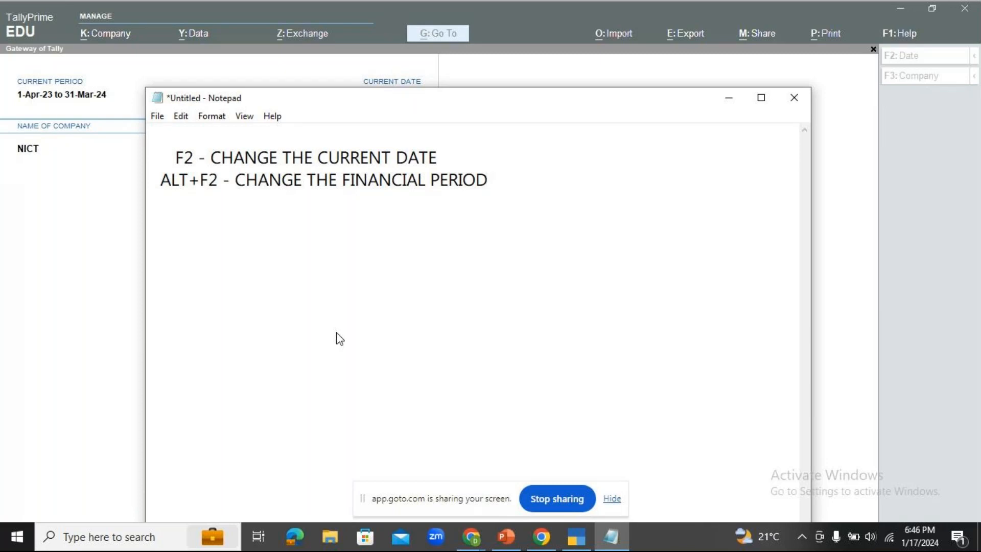
click(211, 158)
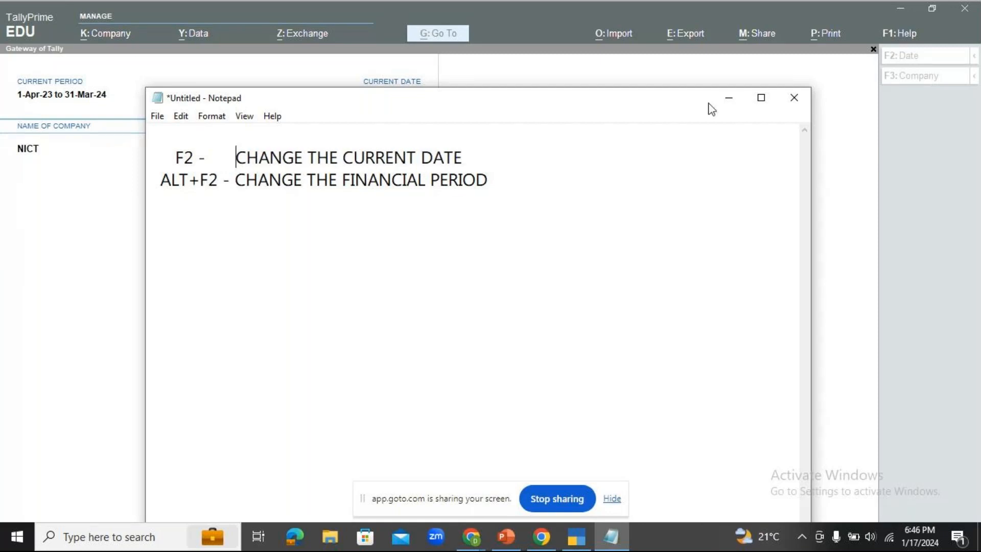
click(729, 99)
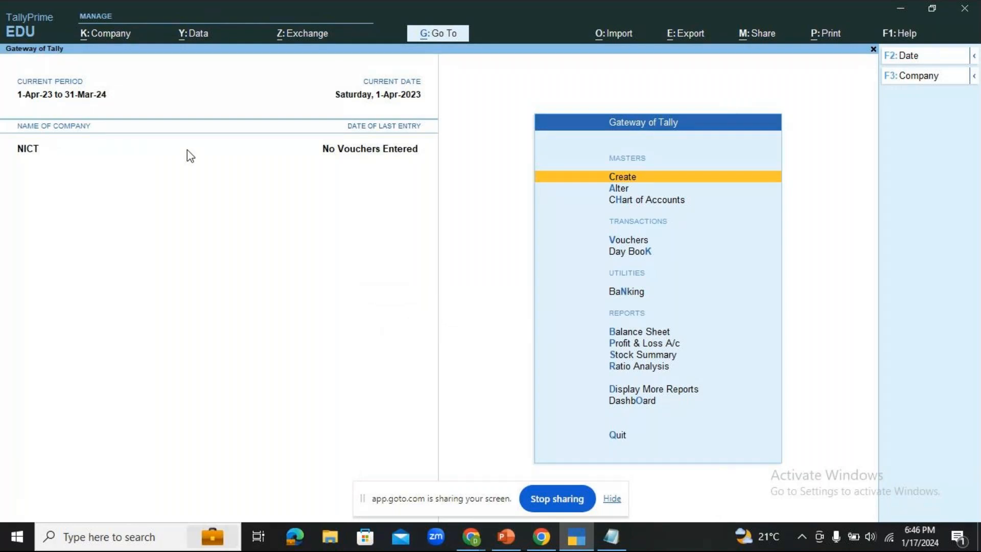
- Change NICT's current date to 1.4.23 (Saturday, 1-Apr-2023) and reveal the Alt+F2 Period option
key(F2)
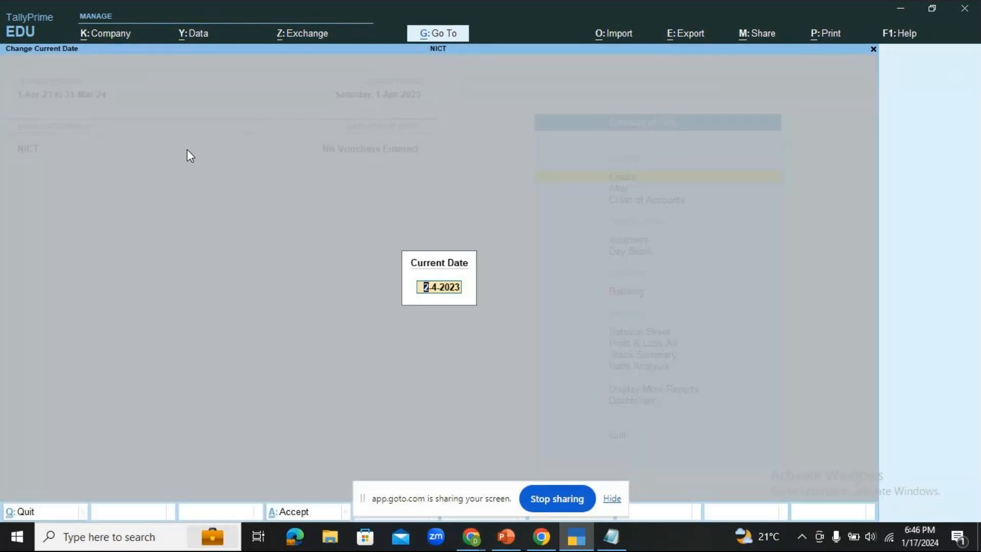
text(1.4.23)
key(Return)
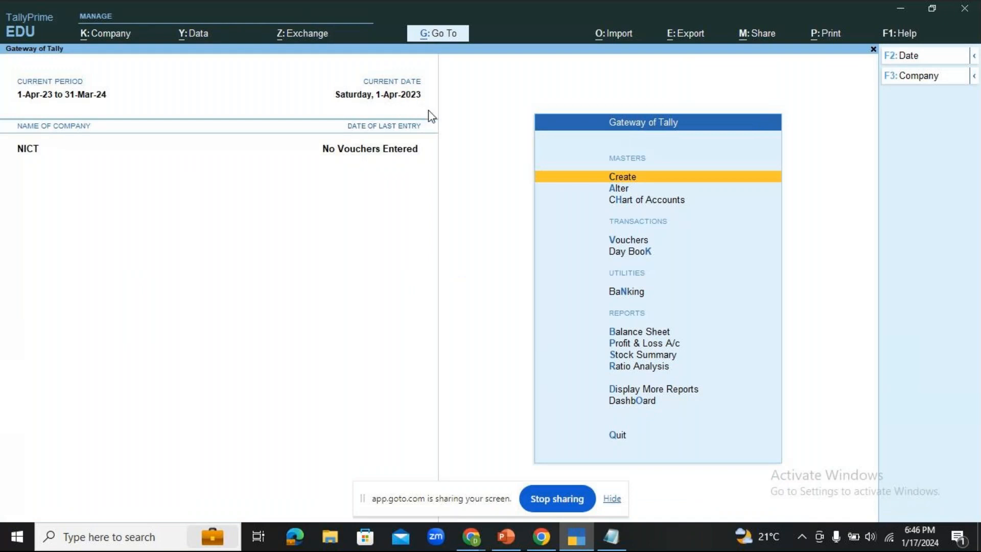
key(alt)
key(alt)
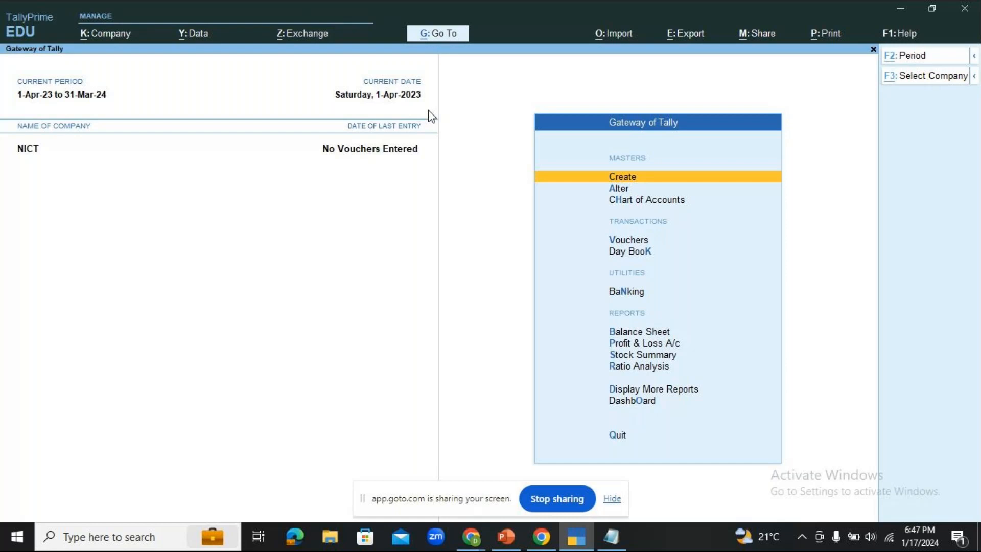
key(alt+F2)
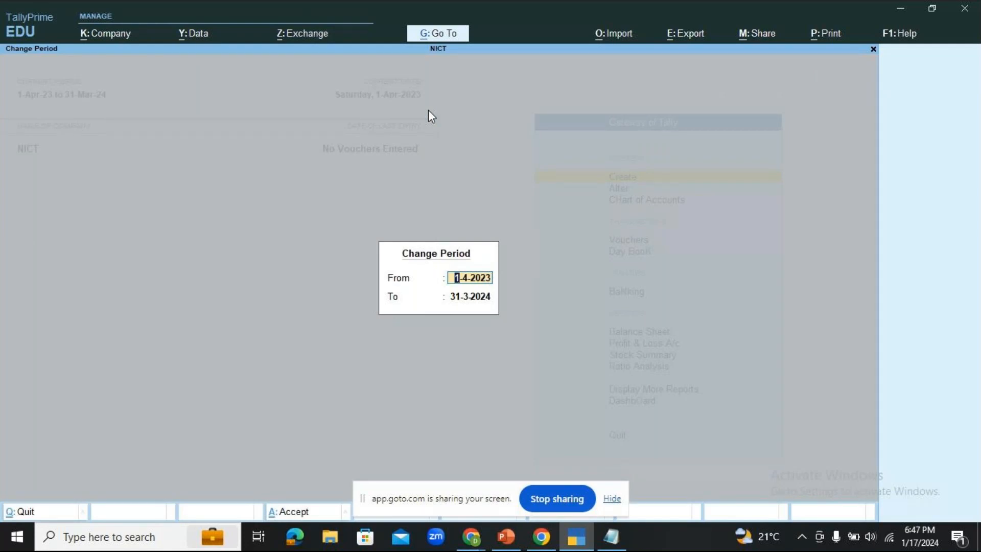
key(BackSpace)
key(Escape)
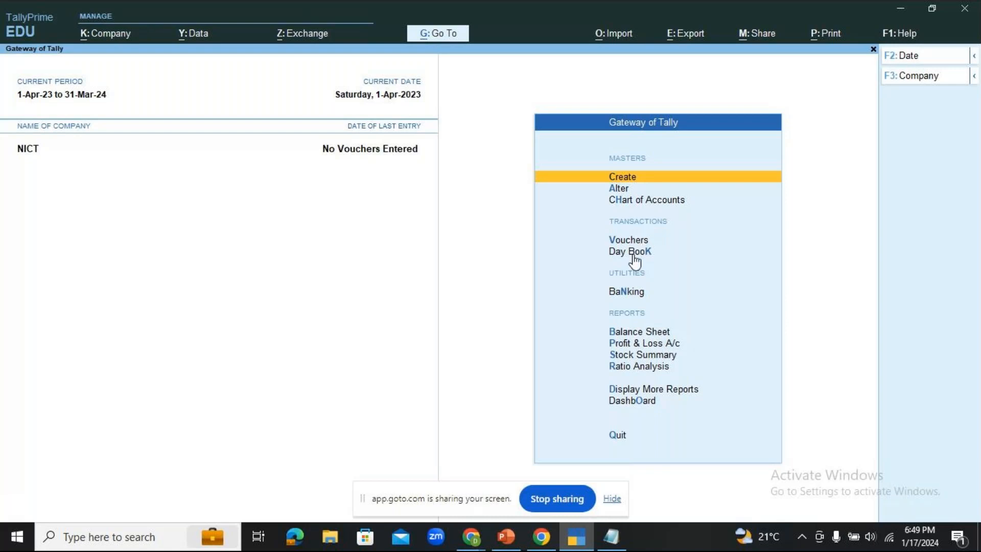
- Browse the Display More Reports menu, quit back to Gateway of Tally, and switch to PowerPoint
click(639, 391)
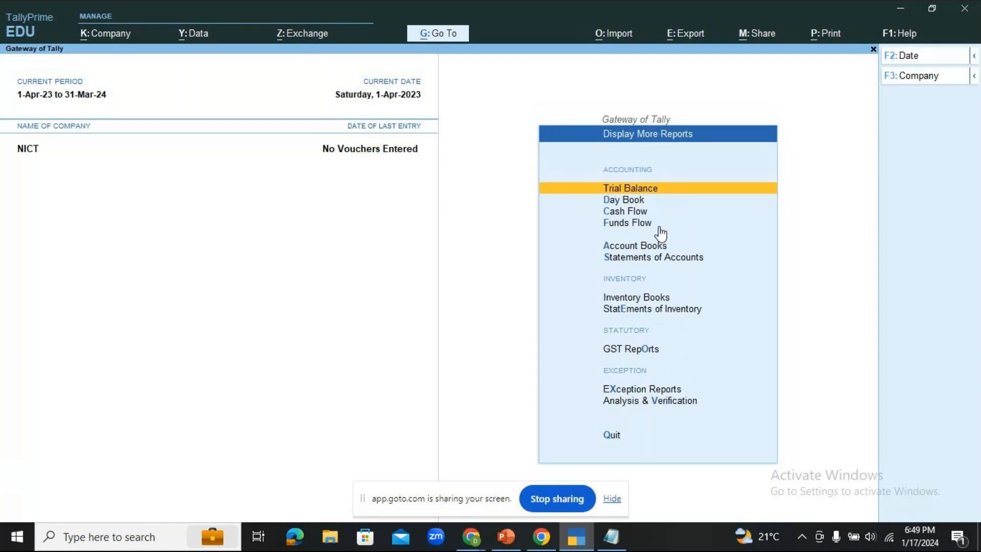
click(610, 437)
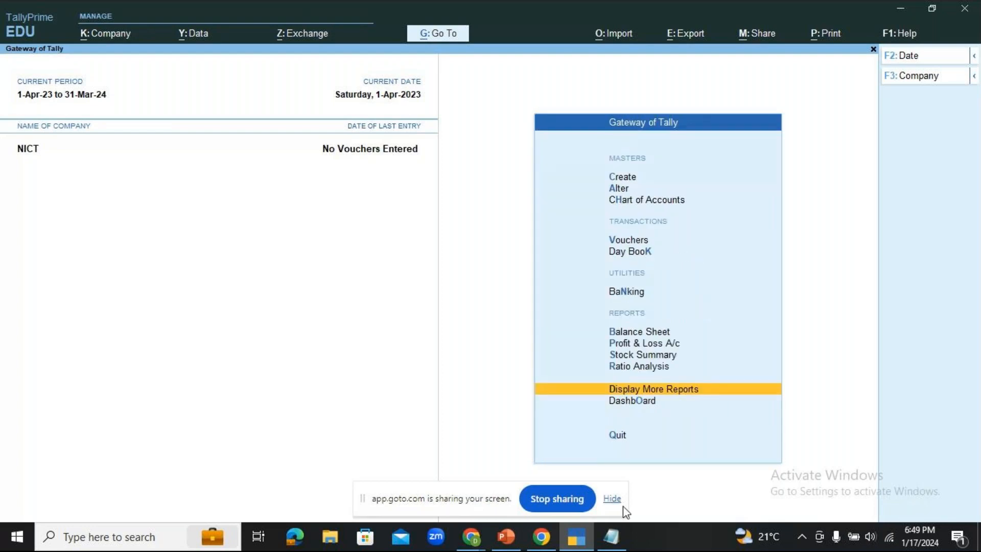
click(472, 538)
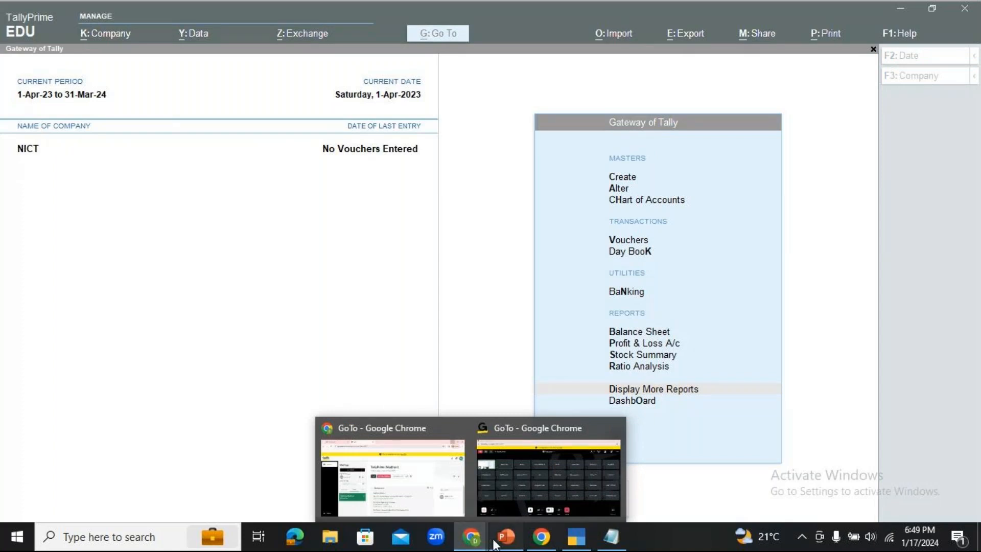
click(491, 540)
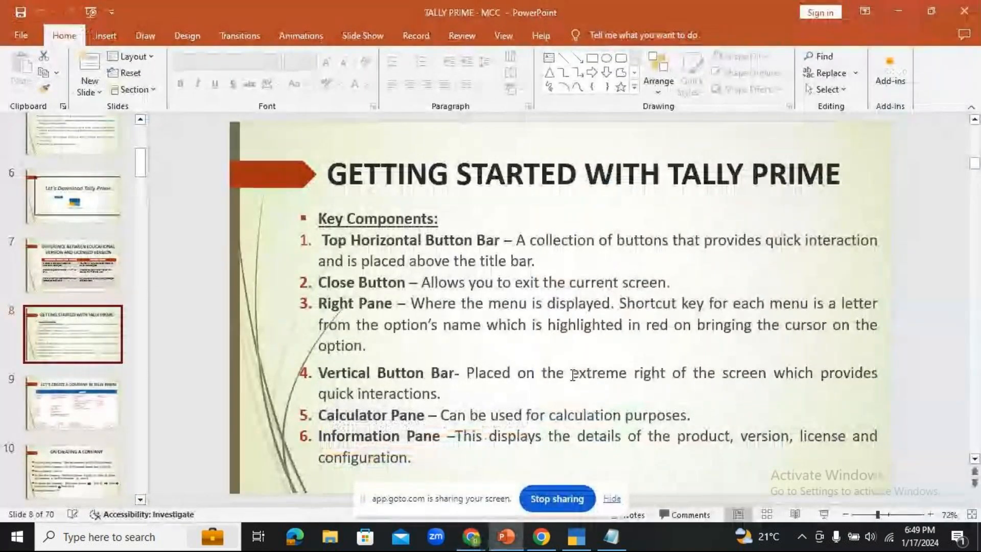
- Present the Getting Started with Tally Prime slide full screen, then return to TallyPrime
click(823, 515)
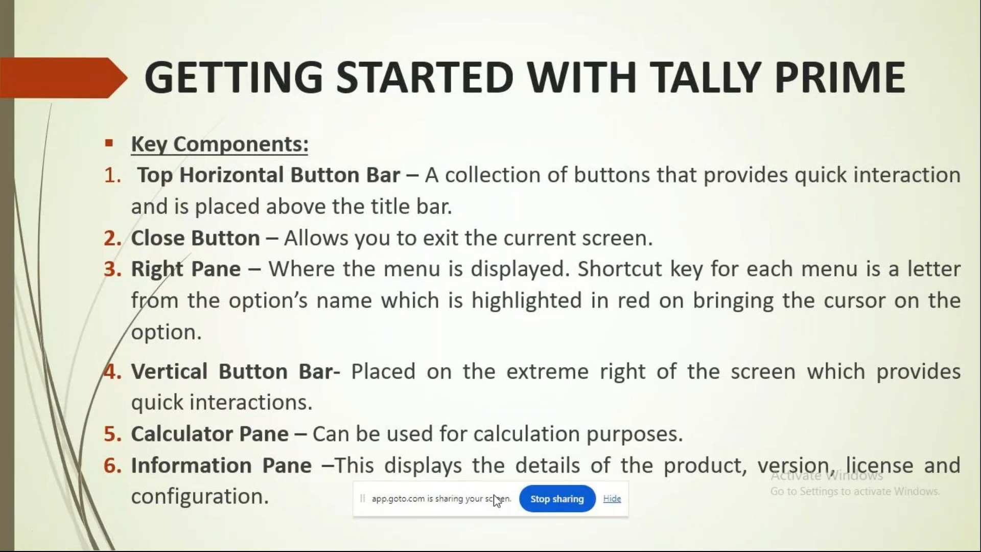
key(Escape)
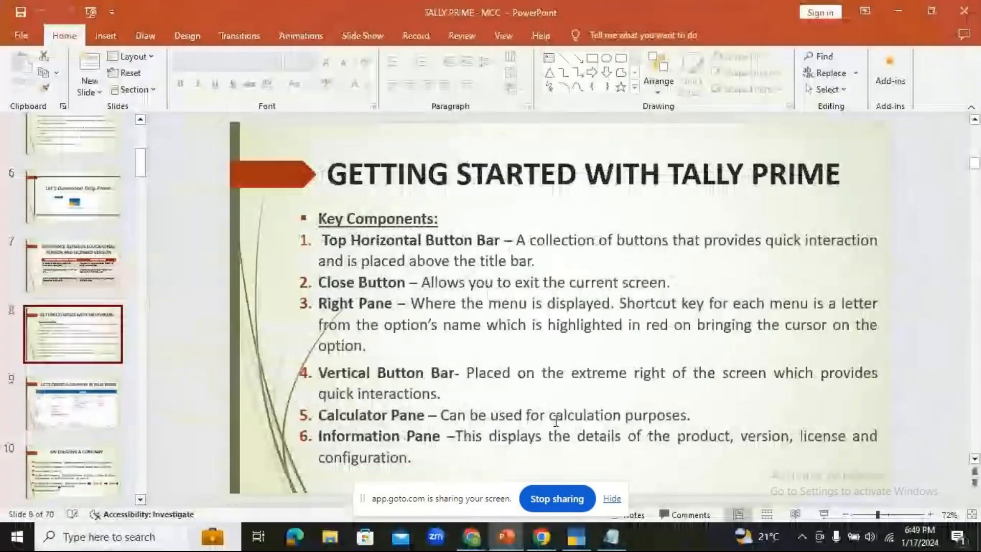
click(576, 536)
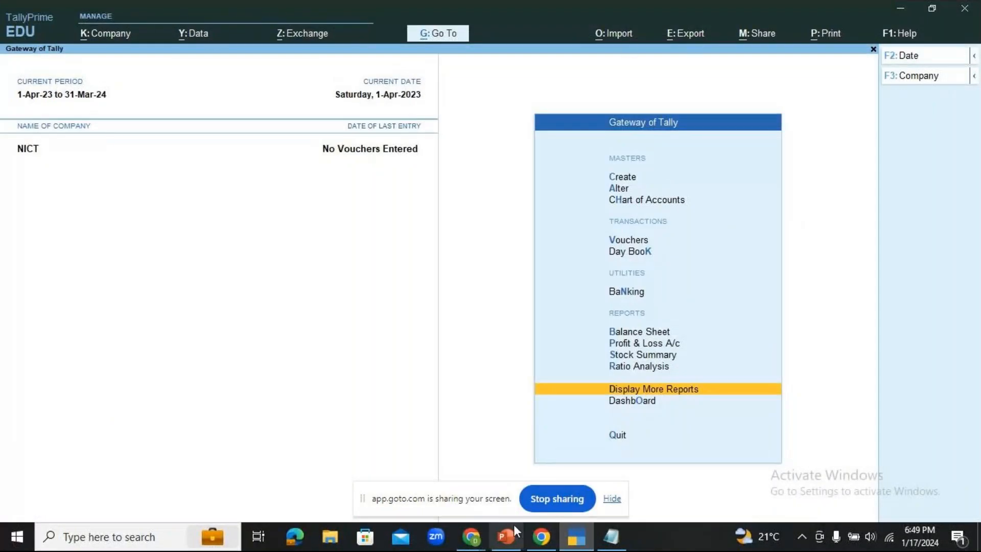
click(506, 536)
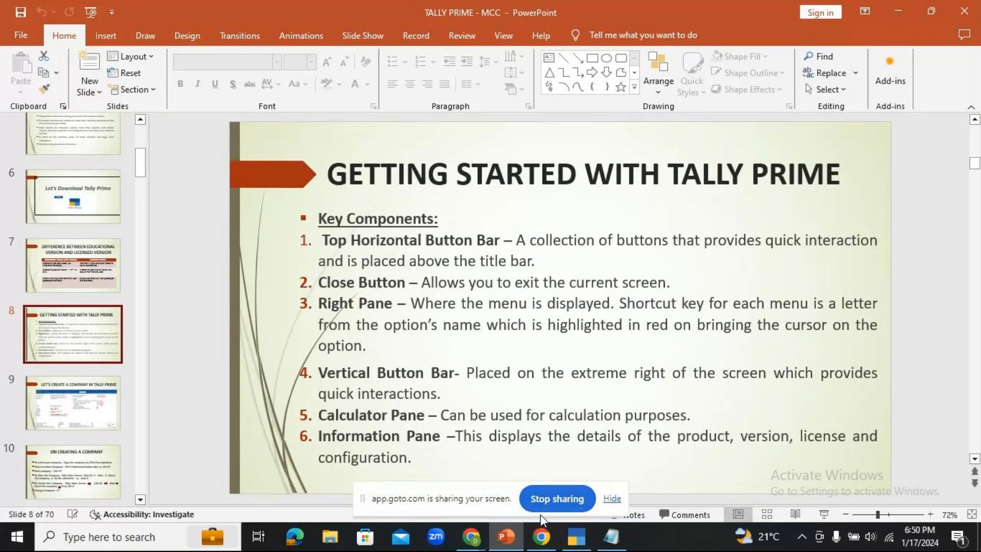
click(577, 536)
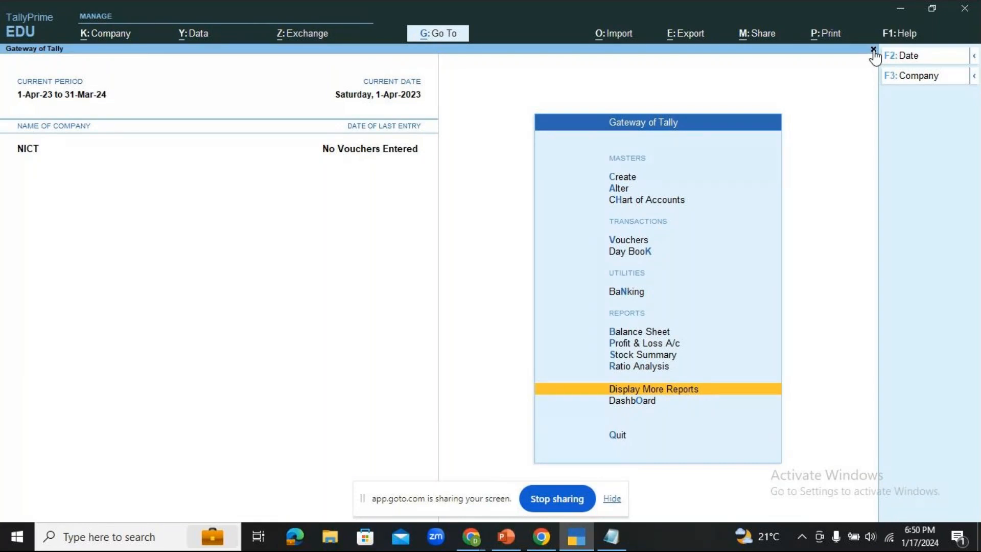
- Open the Payment voucher entry from Vouchers, close it, and switch to PowerPoint slide 8
key(Up)
key(Up)
key(Up)
key(Up)
key(Up)
key(Up)
key(Up)
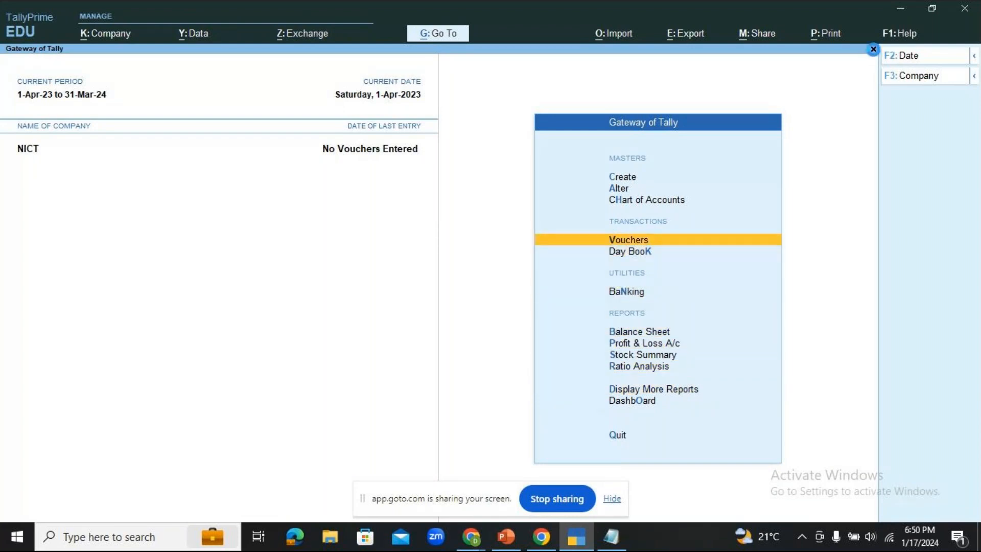
key(Return)
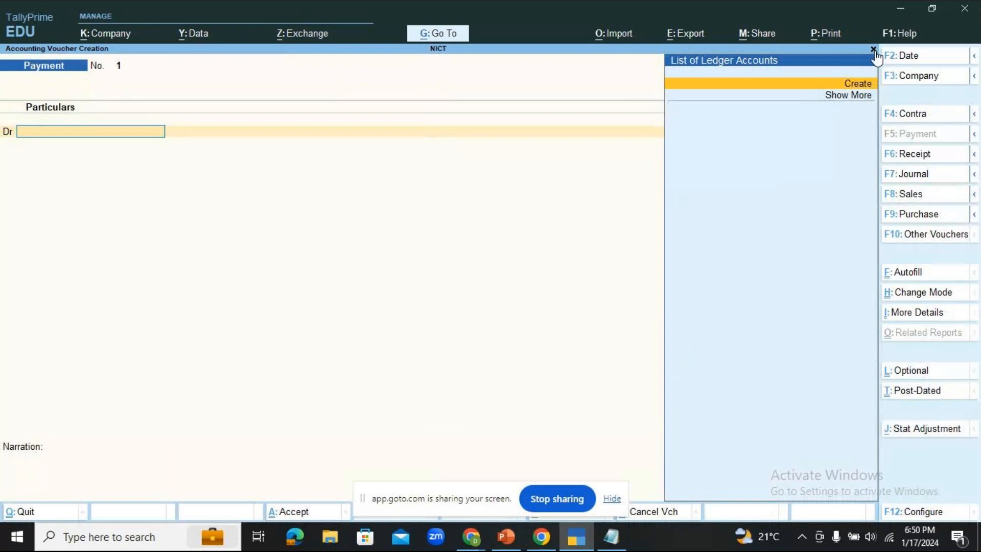
click(873, 49)
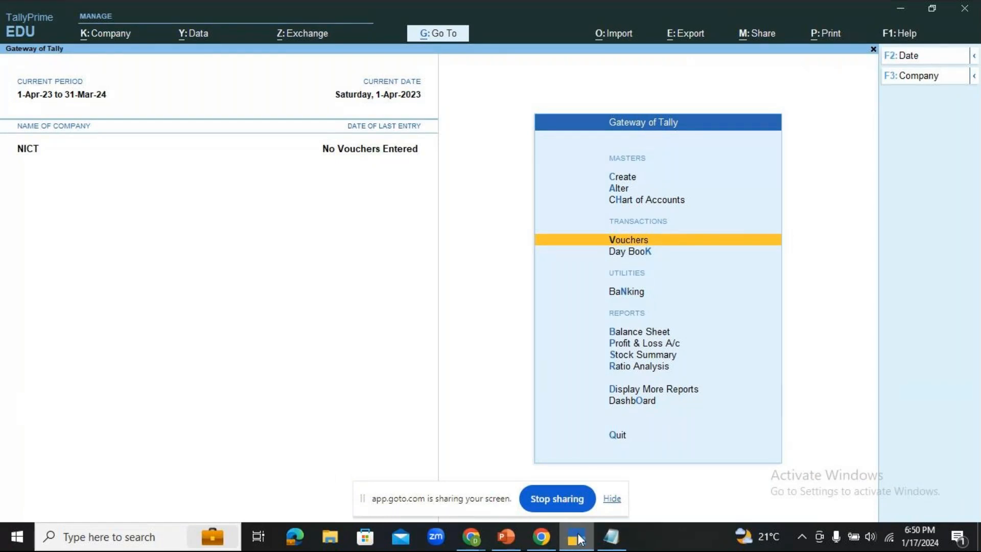
click(503, 544)
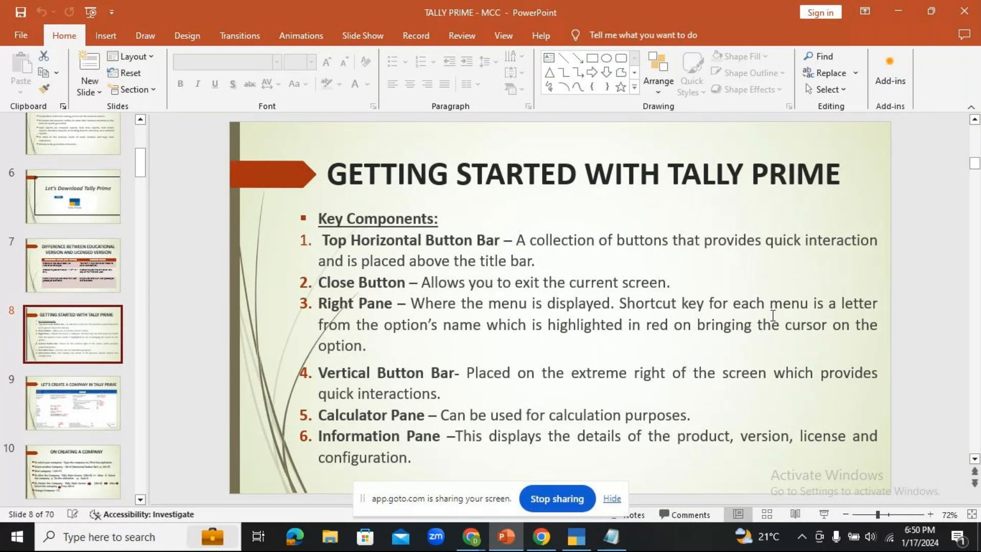
- Bring TallyPrime's NICT Gateway of Tally back in front of the slides
click(576, 537)
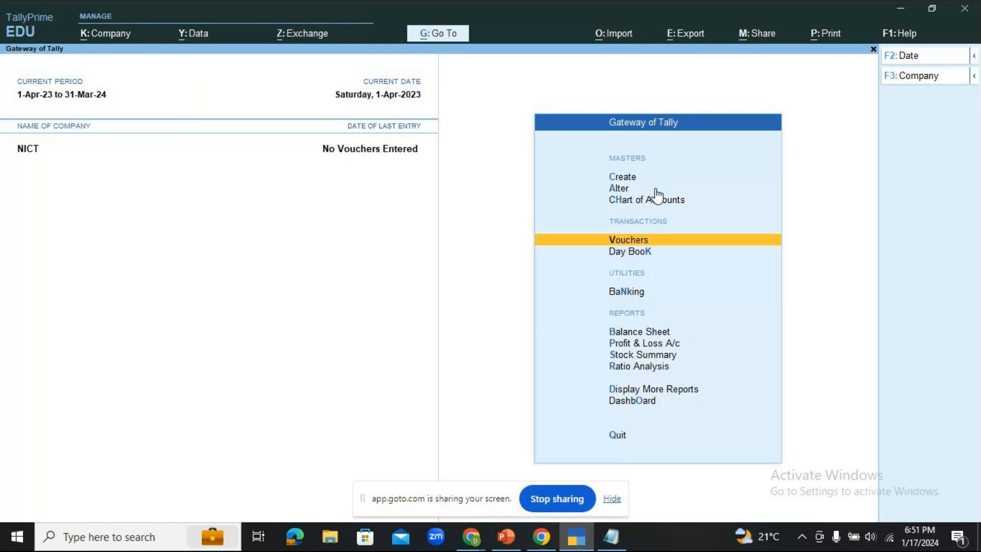
key(Up)
key(Up)
key(Up)
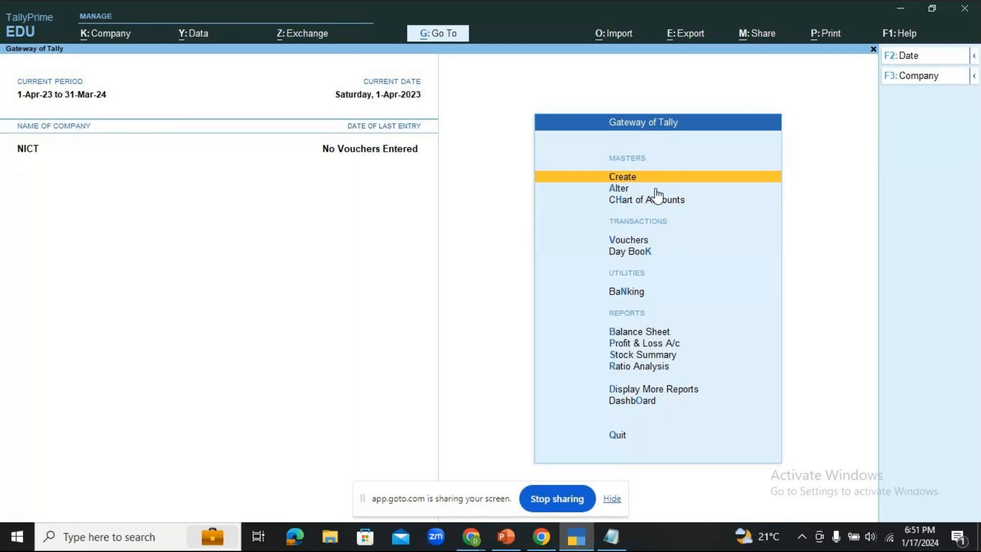
key(Return)
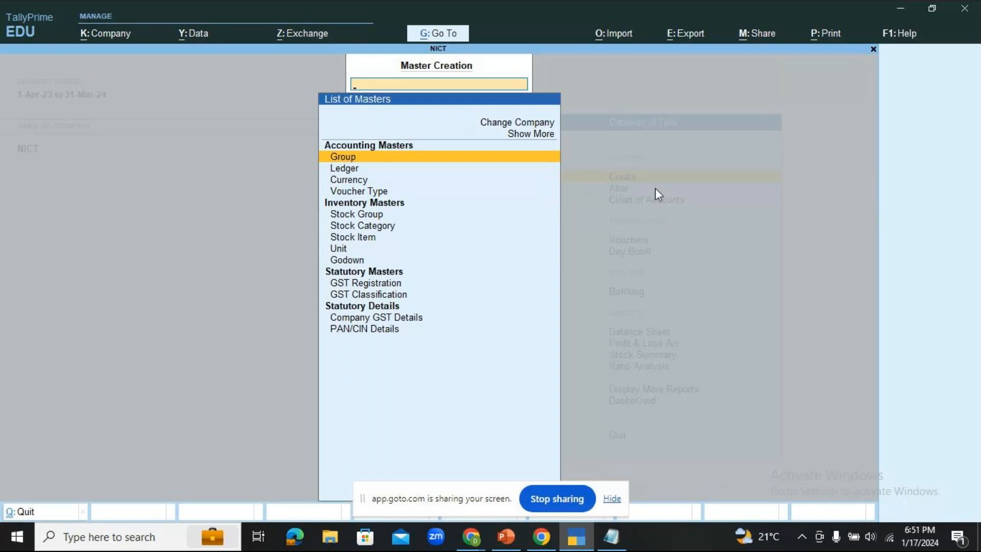
key(Escape)
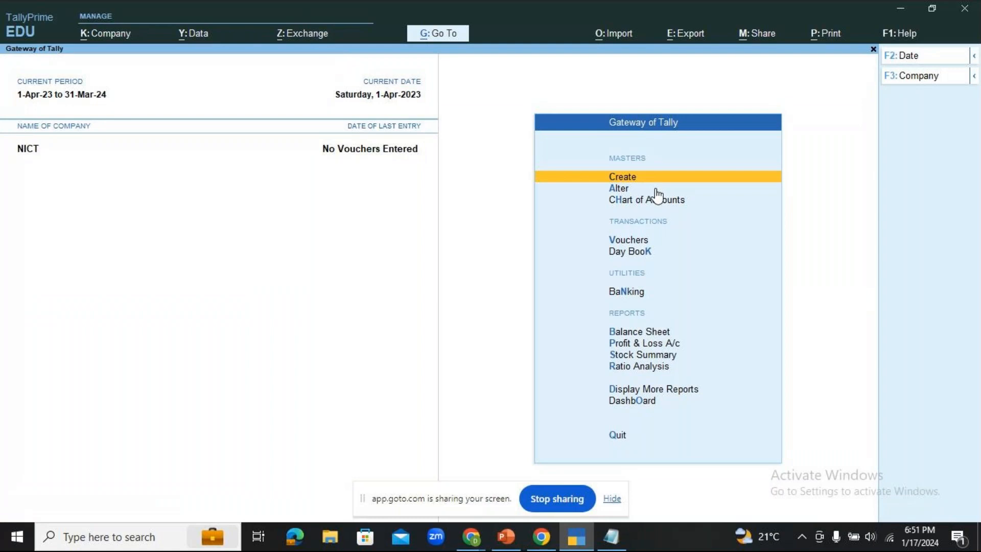
click(655, 189)
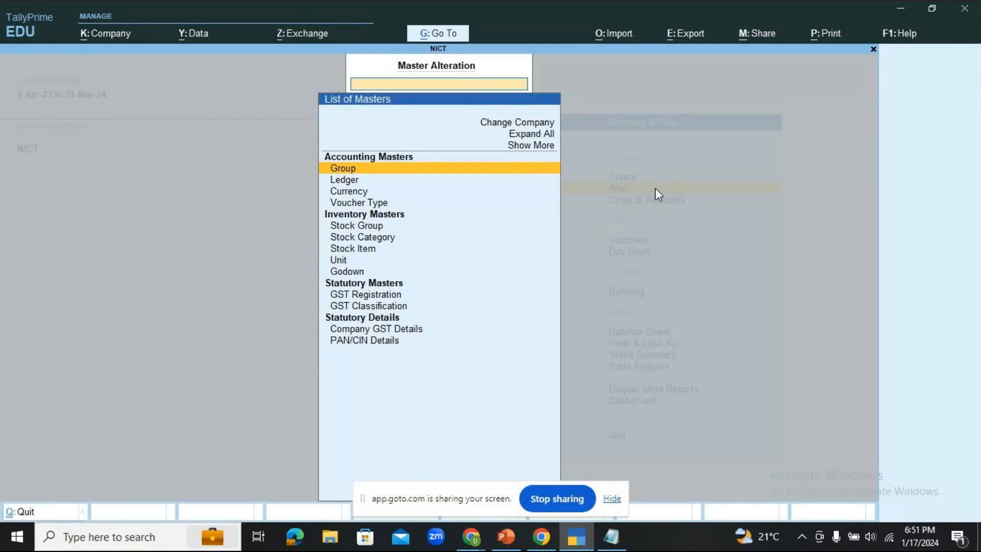
key(Escape)
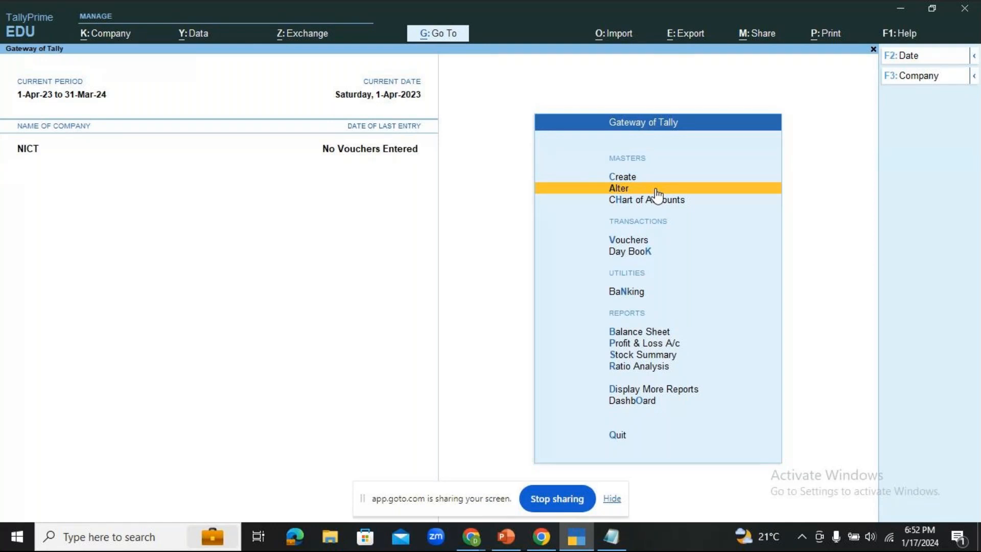
key(Down)
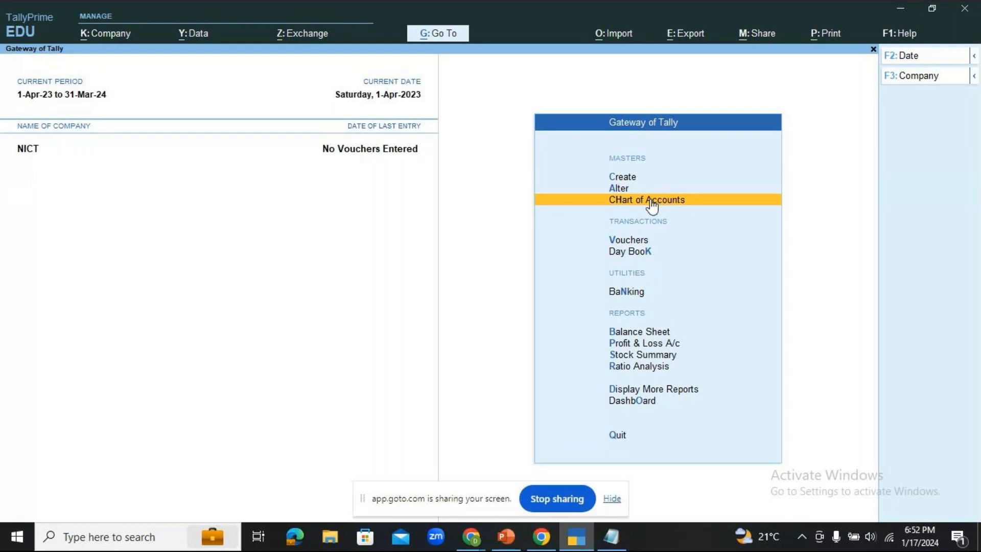
- Replace 'red' with 'BLUE' in item 3 of slide 8, then go back to TallyPrime
click(506, 537)
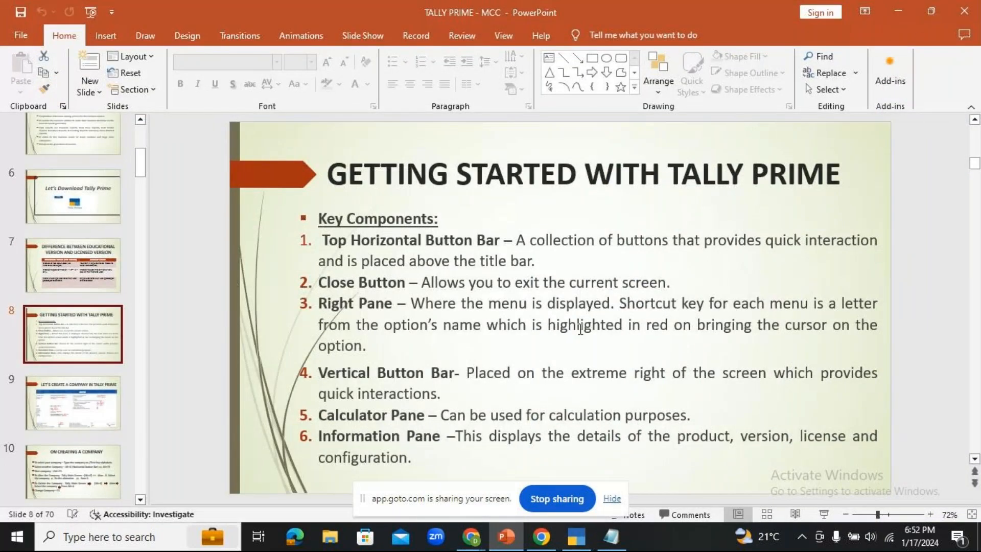
click(668, 324)
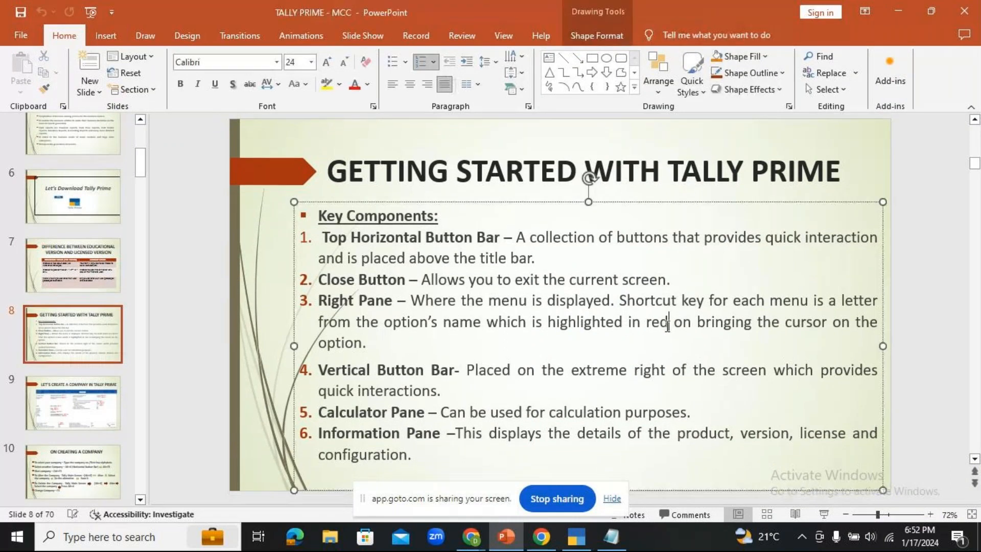
key(BackSpace)
key(BackSpace)
key(BackSpace)
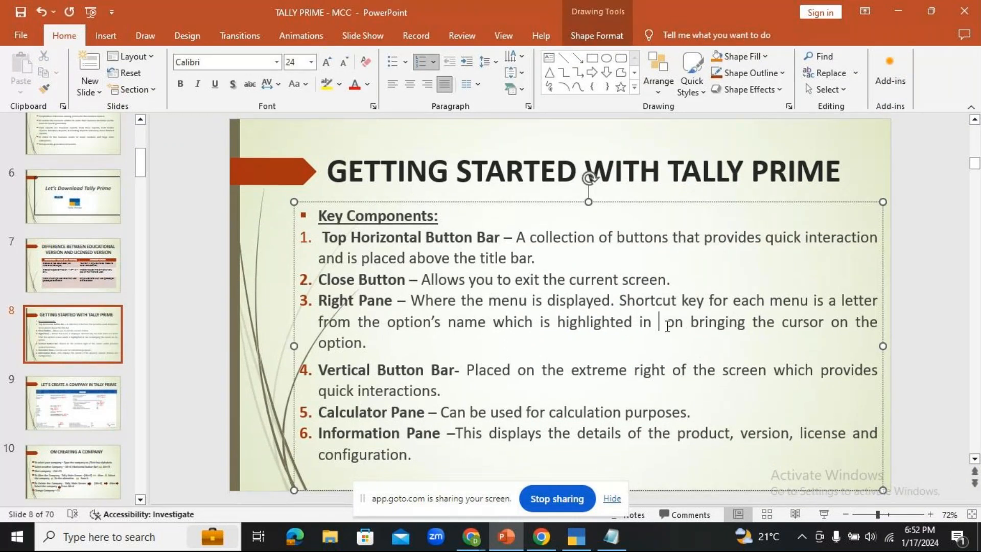
text(BLUE)
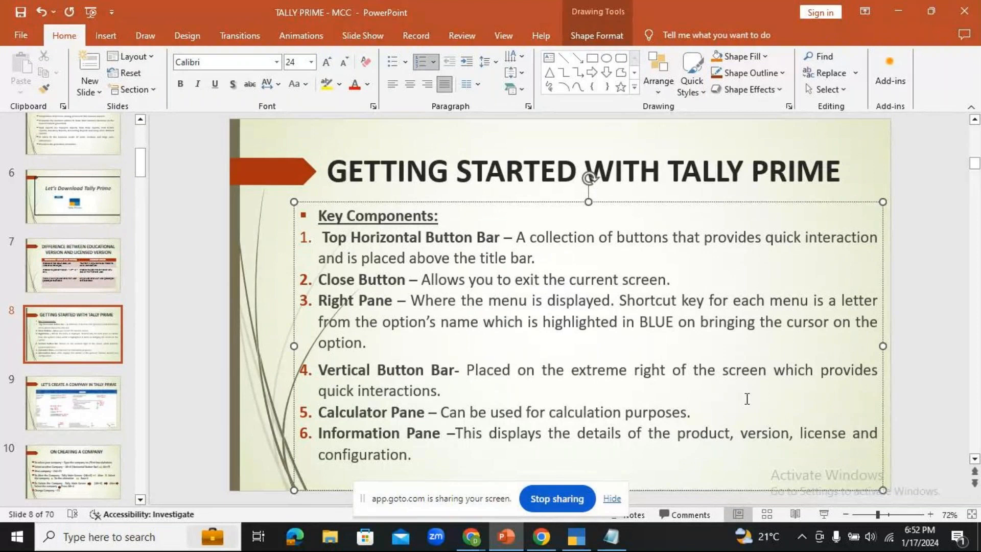
click(577, 536)
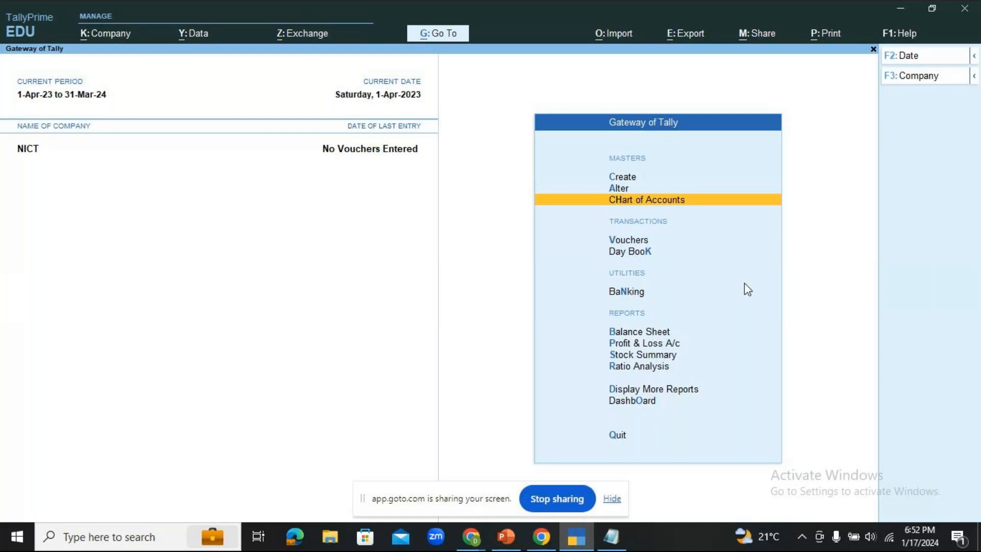
key(Down)
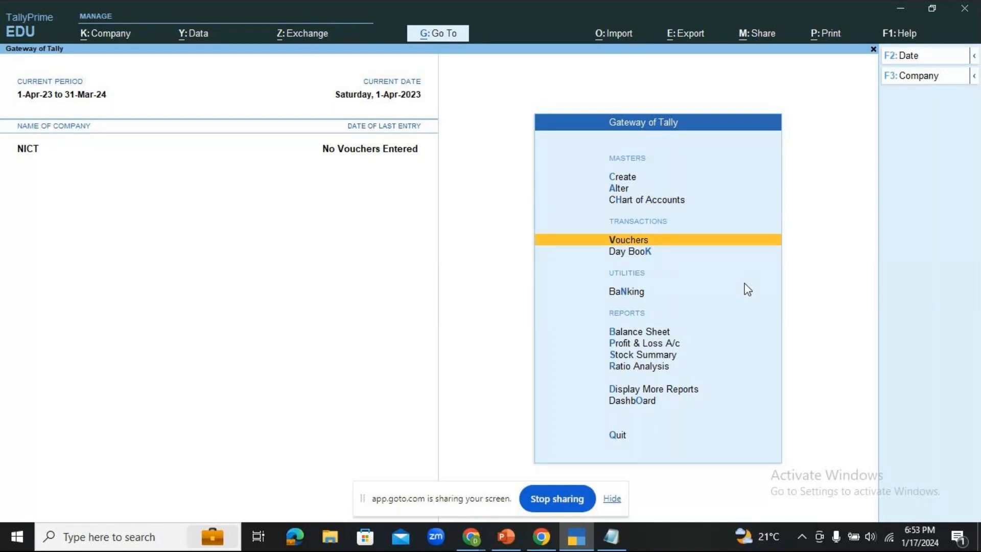
click(651, 248)
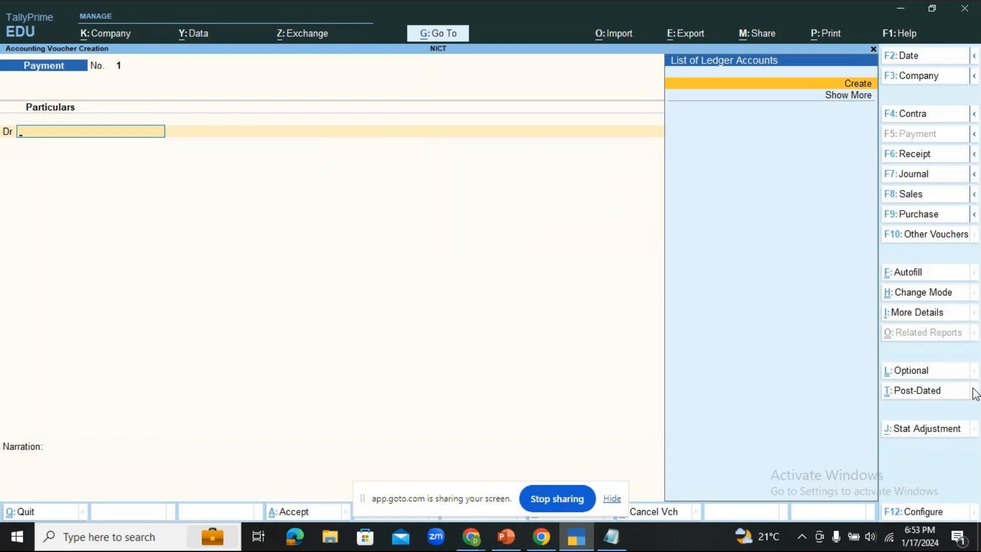
key(Escape)
key(y)
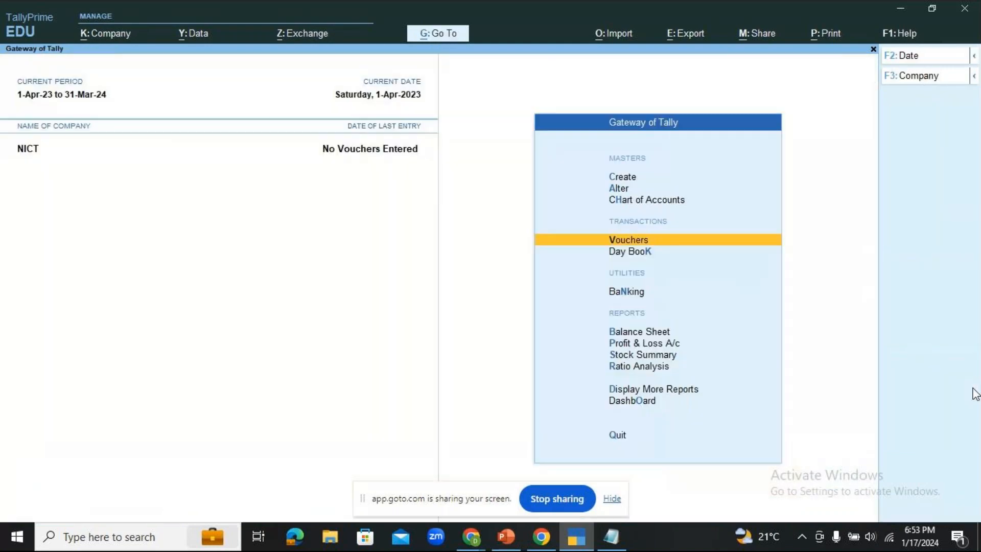
key(Down)
key(Down)
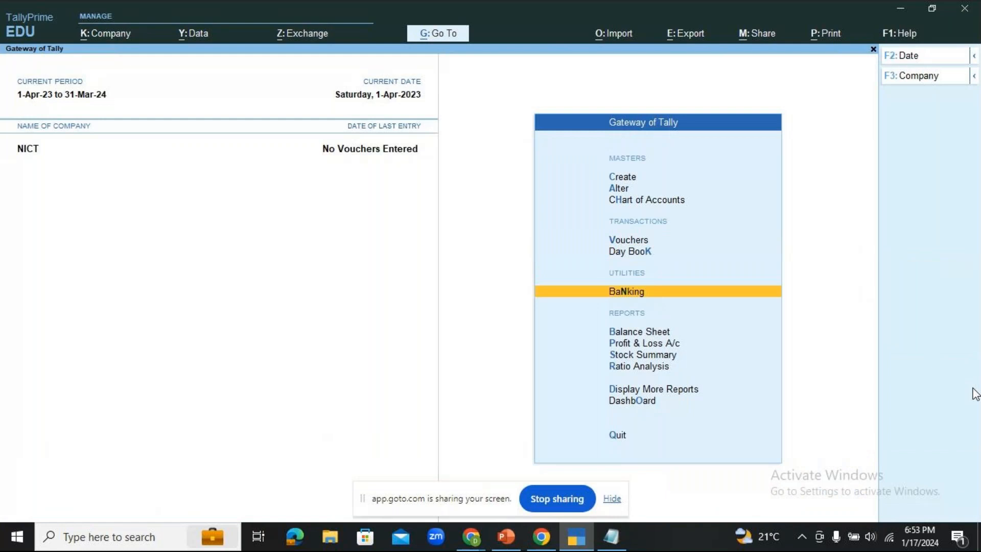
key(Return)
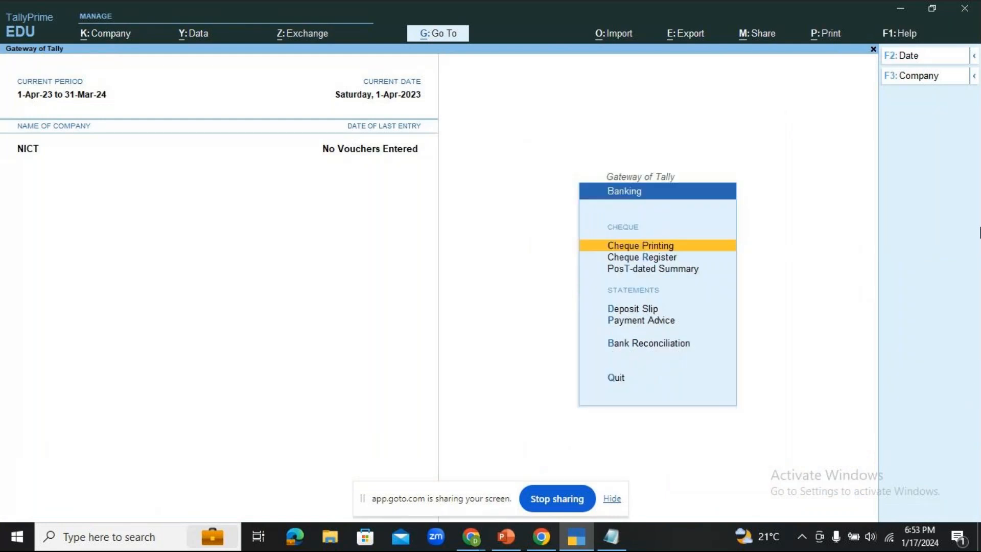
key(Return)
key(Down)
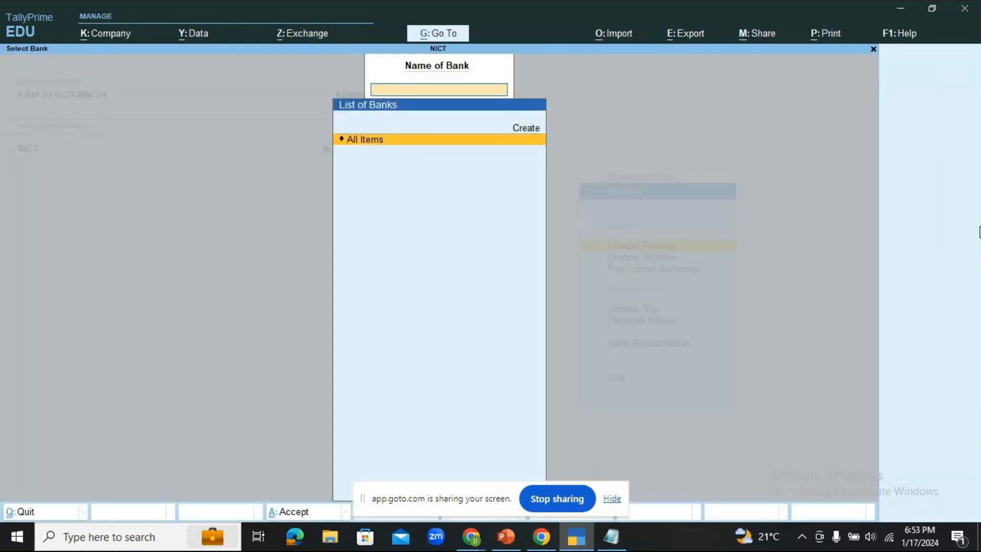
key(Return)
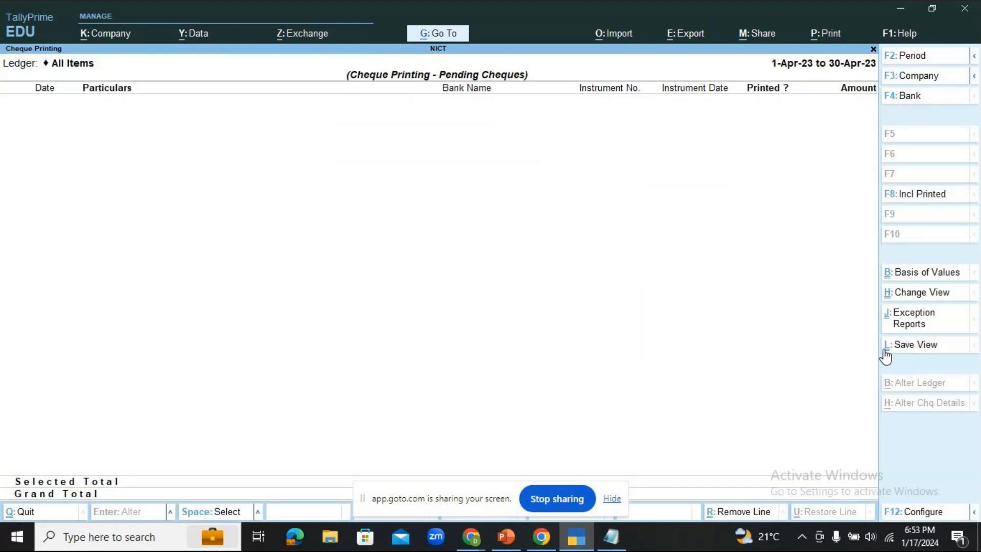
key(Escape)
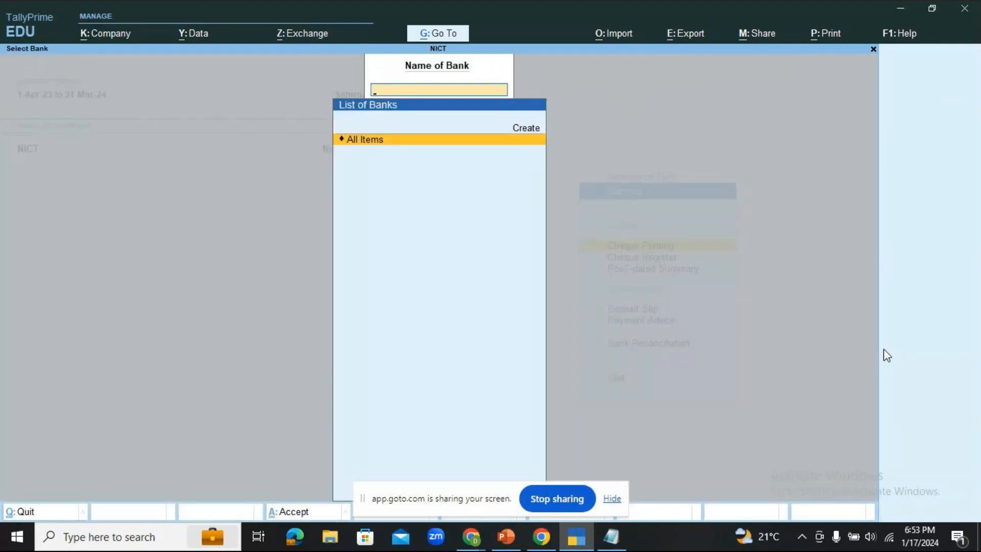
key(Escape)
key(Escape)
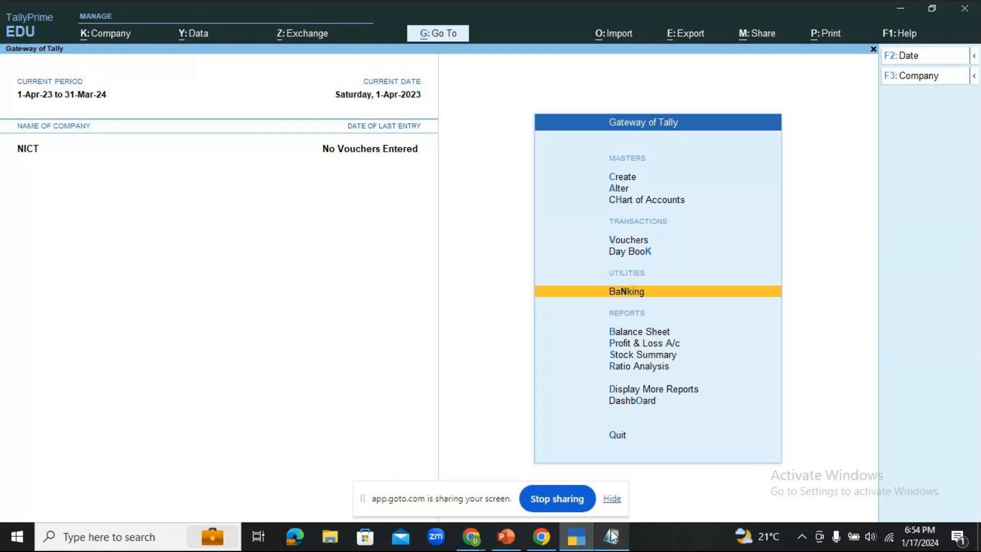
- Switch to PowerPoint's TALLY PRIME - MCC presentation showing the corrected slide 8
mouse_move(613, 537)
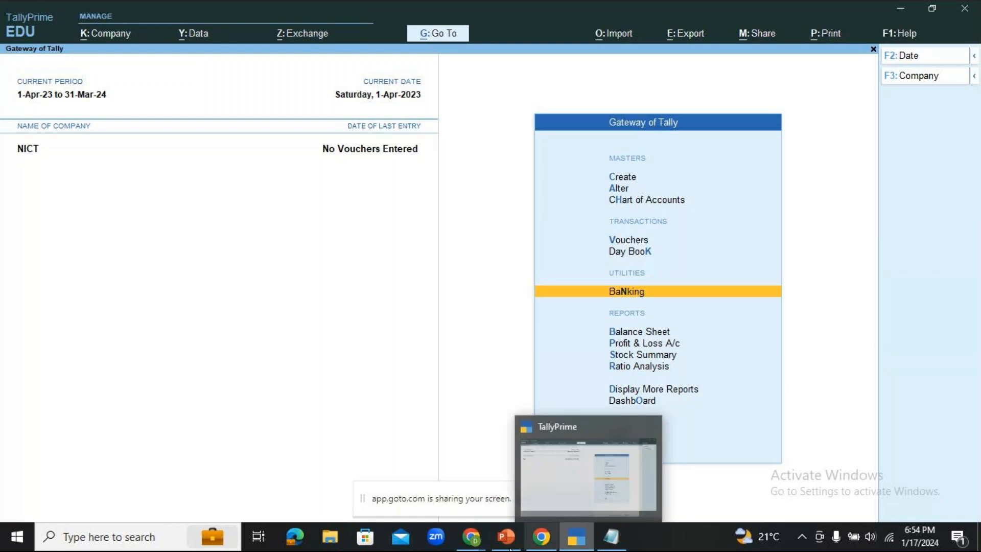
mouse_move(508, 547)
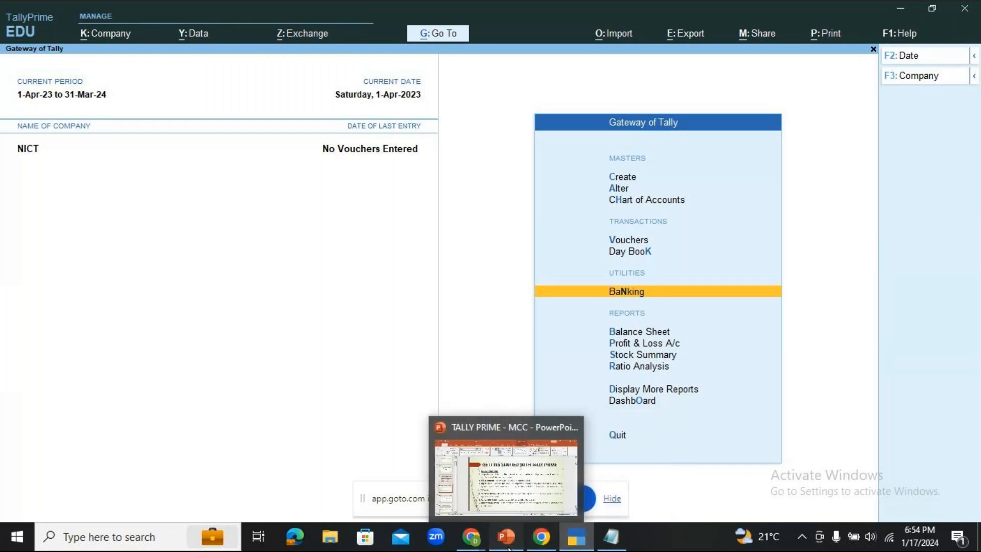
click(509, 547)
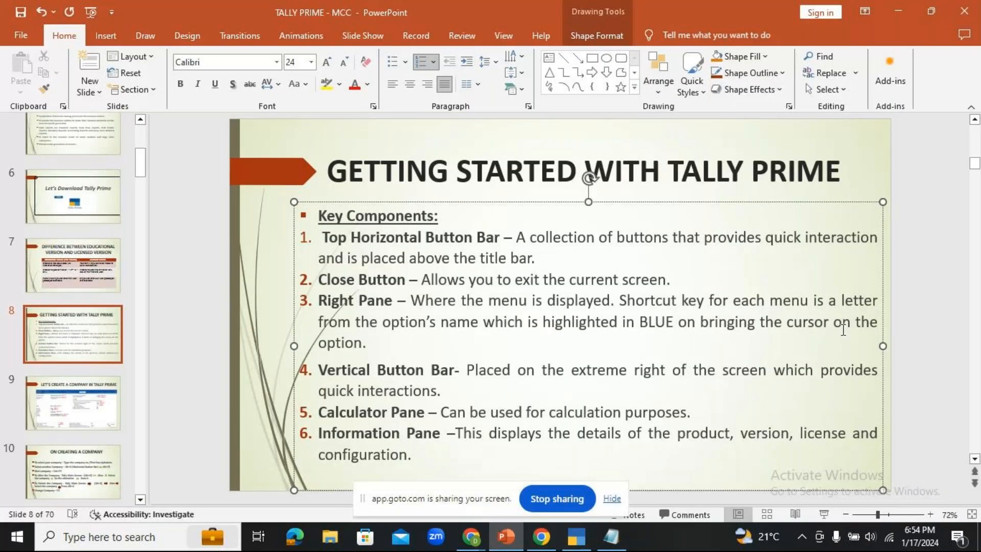
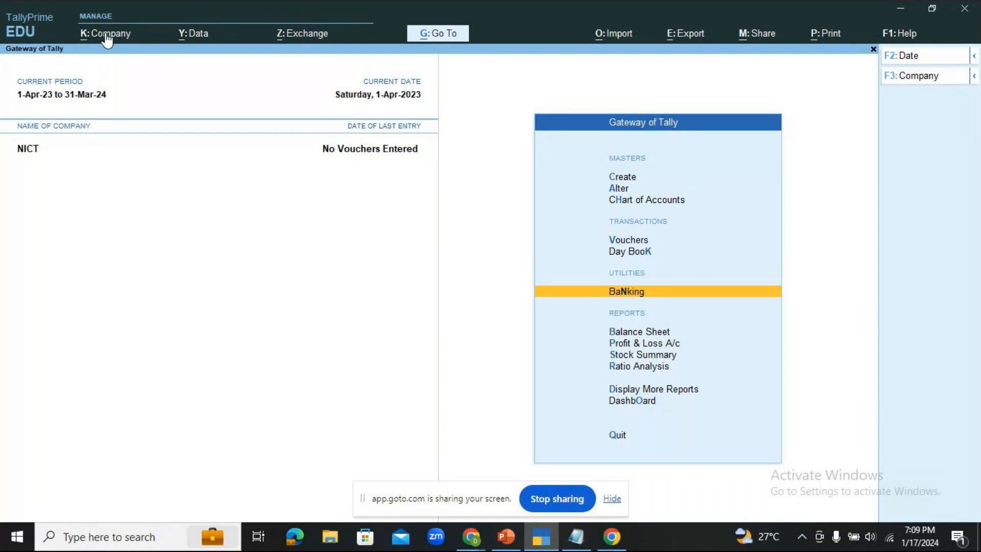
- Create company NICT-MALLESHWARAM with state Karnataka and accept the default company features
click(105, 34)
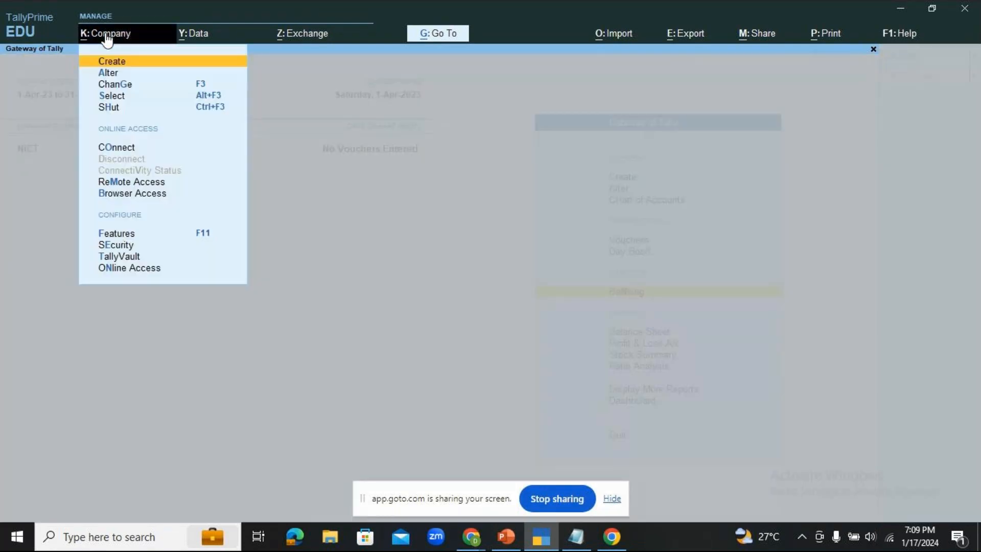
click(127, 61)
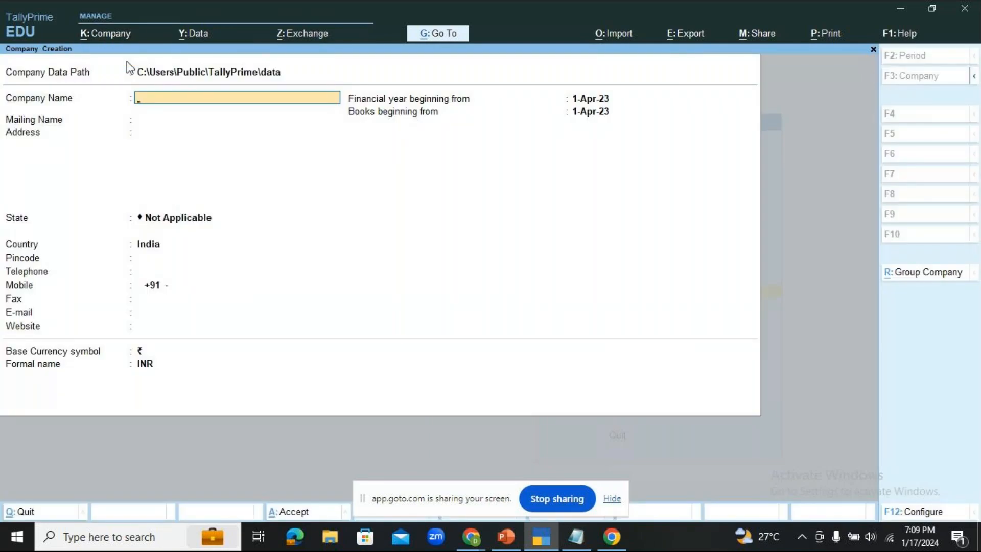
text(NICT)
text(-MALLESHWARA)
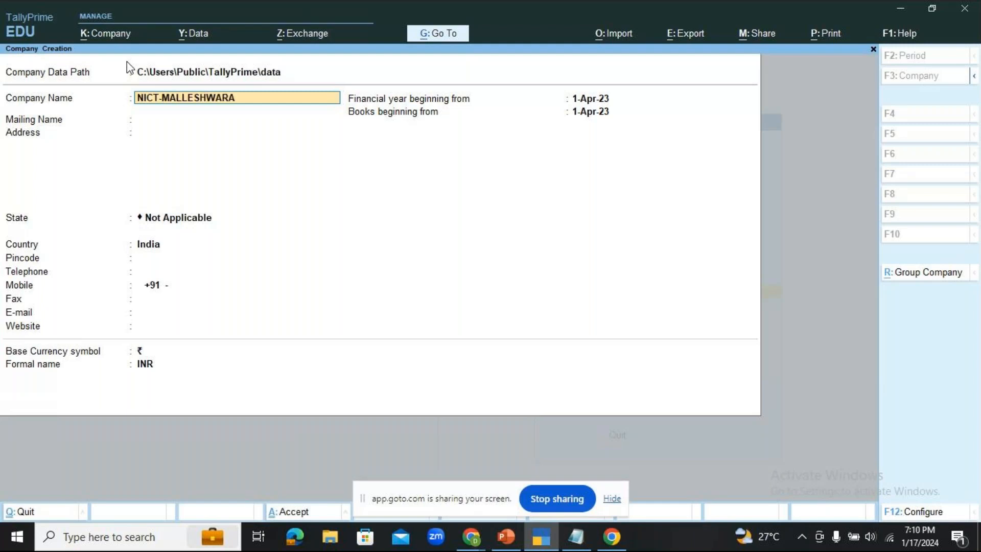
text(M)
key(Return)
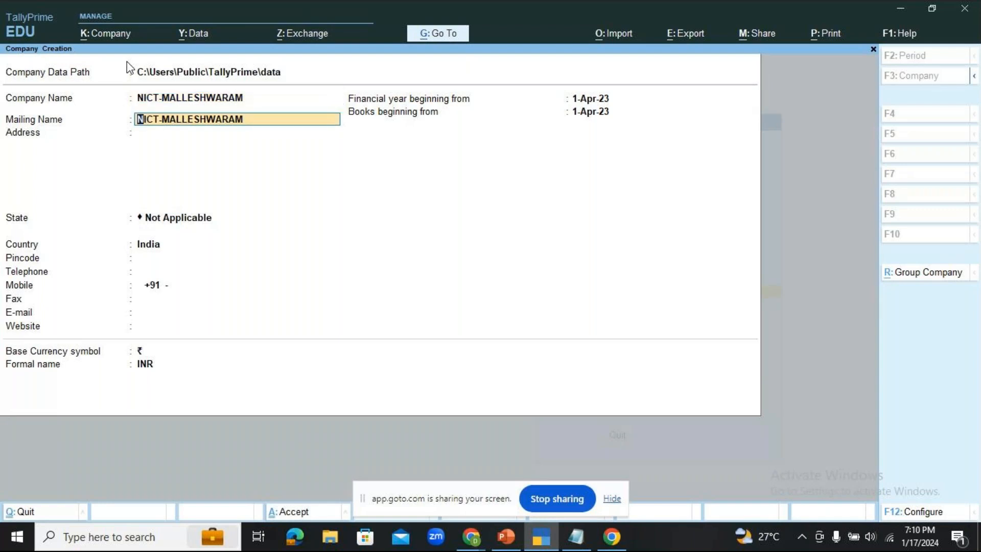
key(Return)
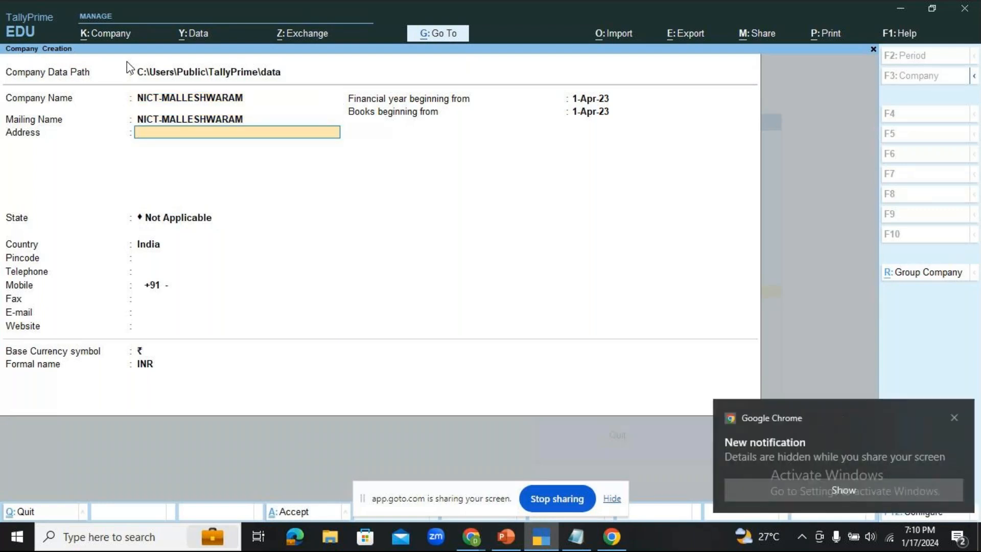
key(Return)
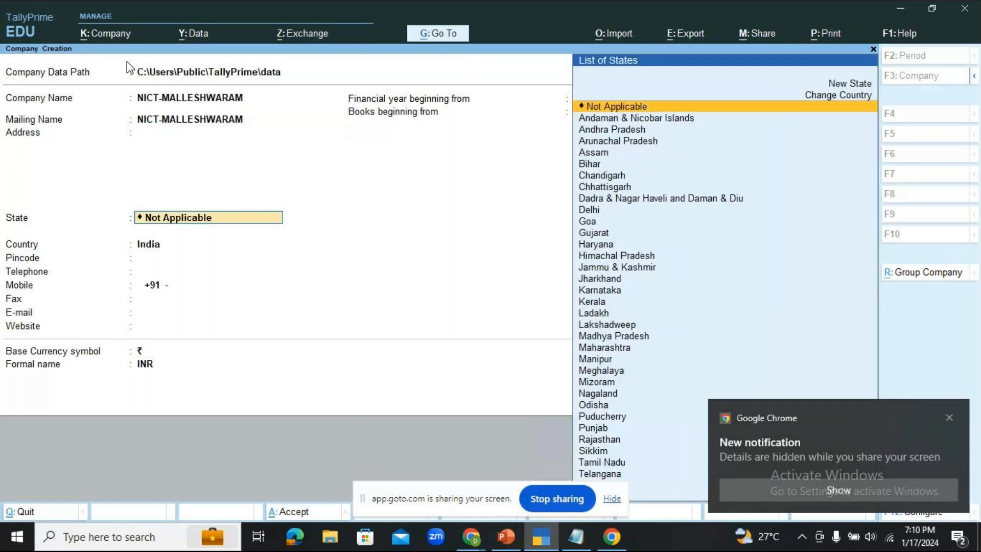
text(karn)
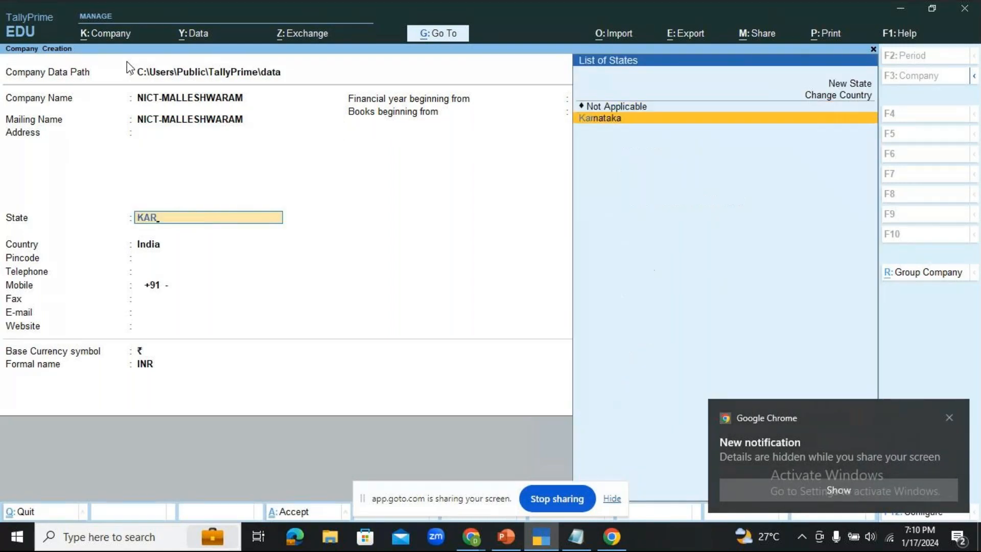
key(Return)
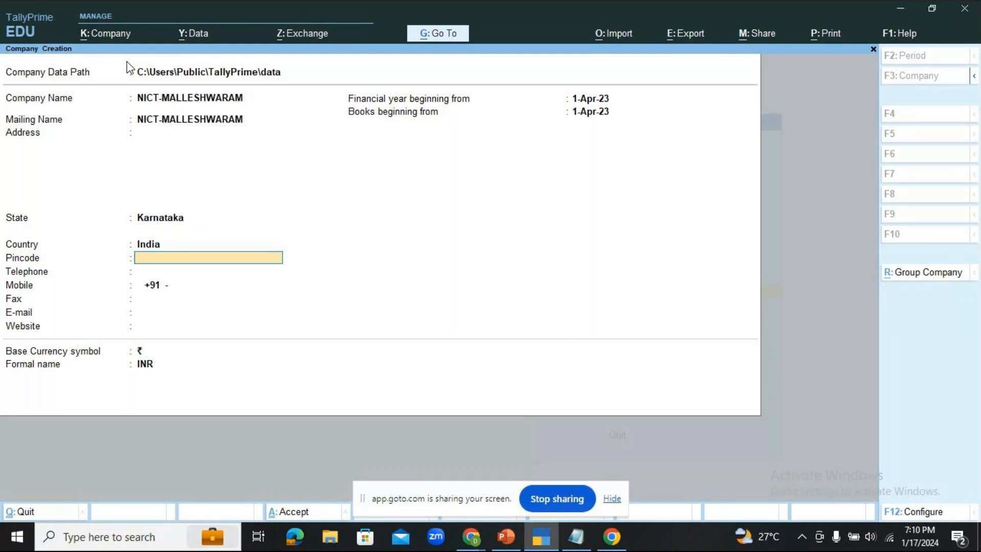
key(ctrl)
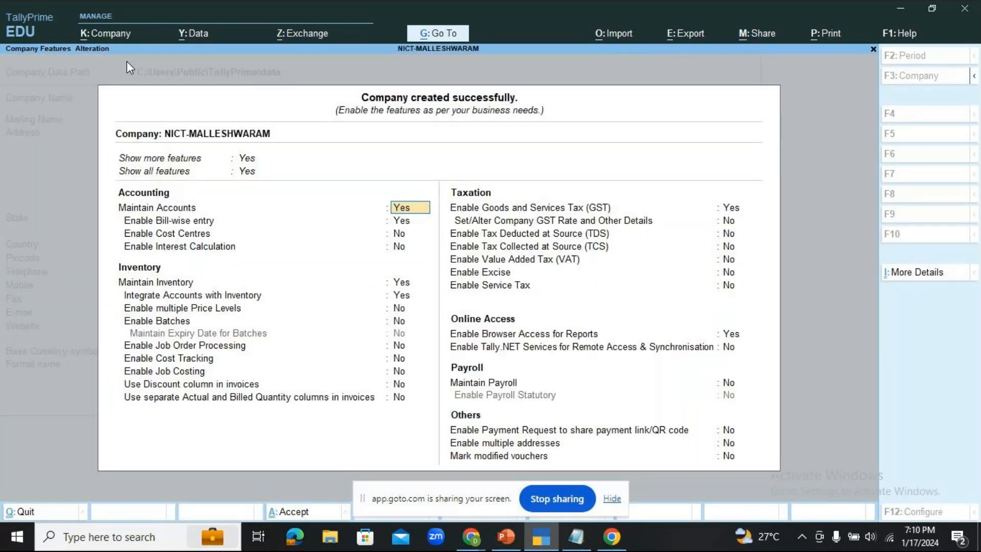
key(ctrl+a)
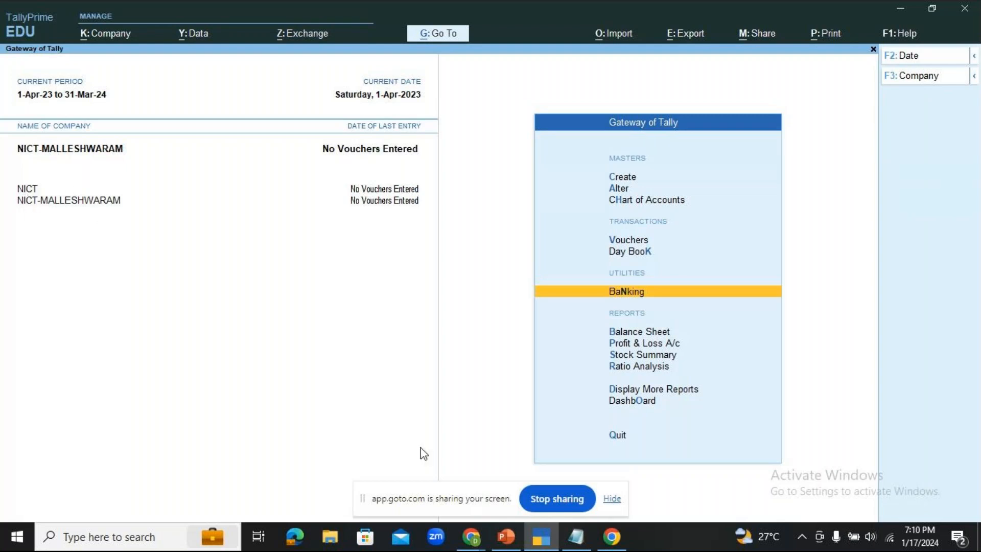
mouse_move(465, 543)
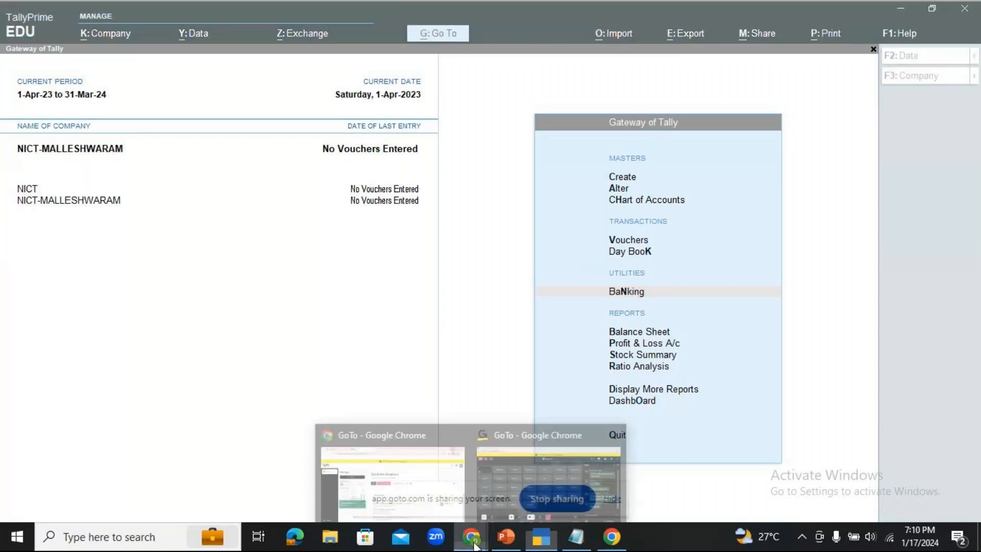
click(528, 480)
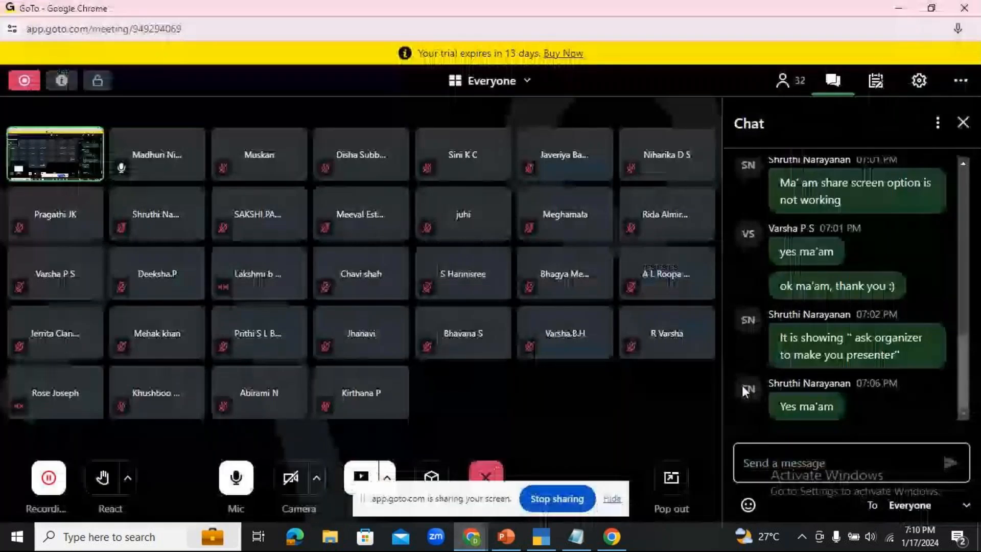
click(542, 538)
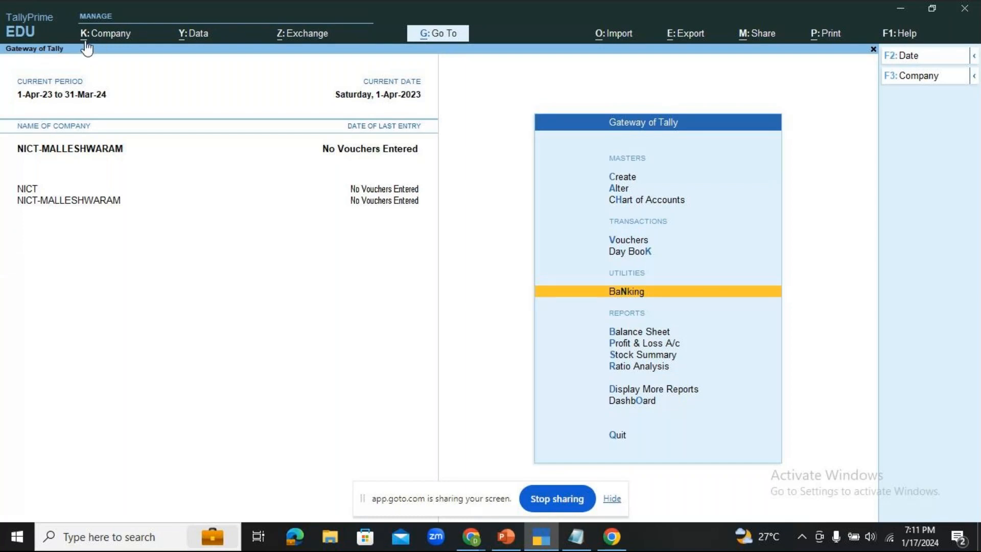
click(123, 36)
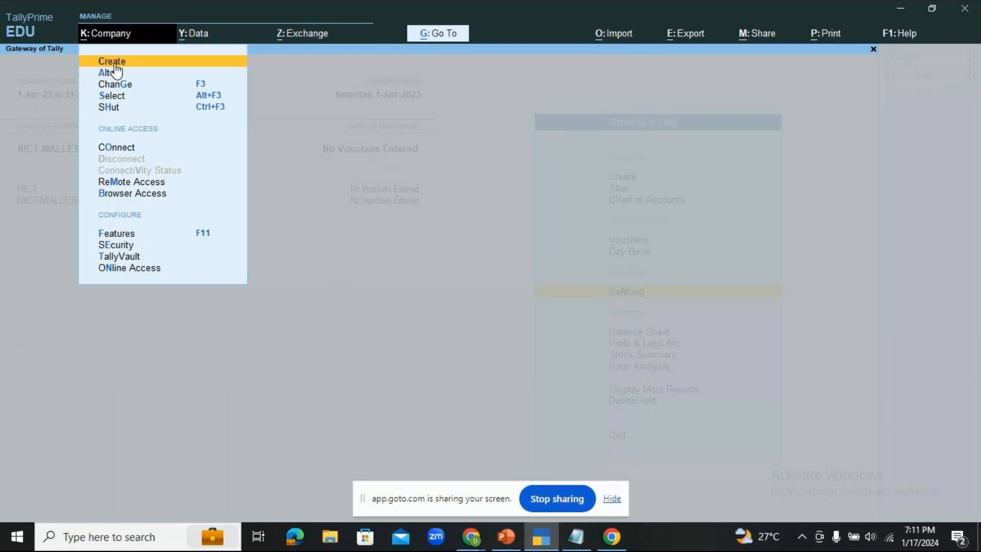
click(114, 62)
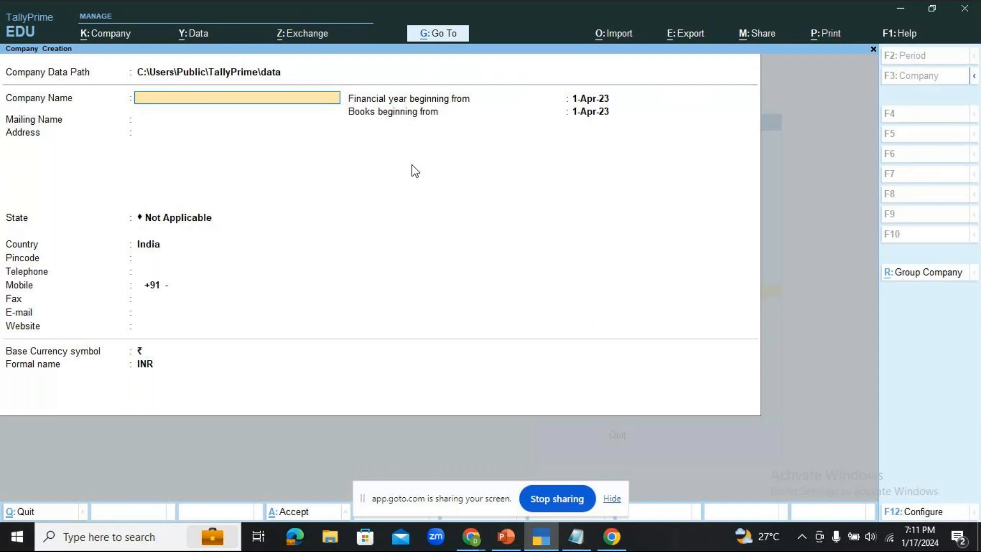
key(Escape)
key(y)
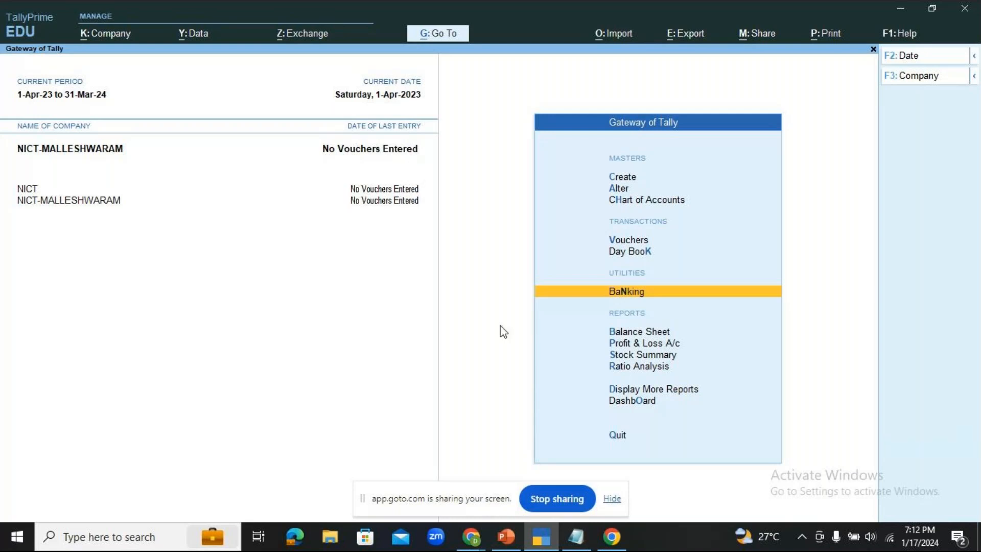
click(471, 537)
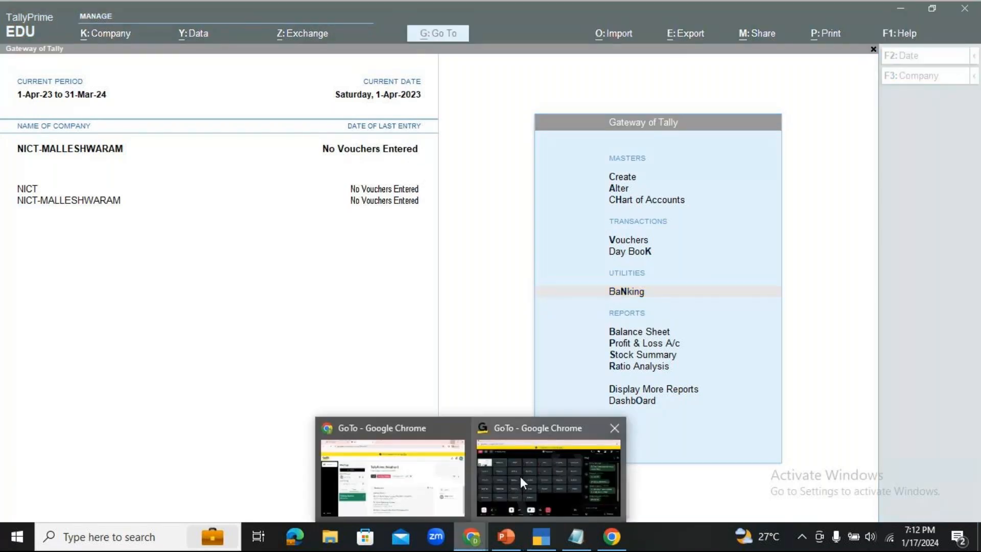
click(520, 477)
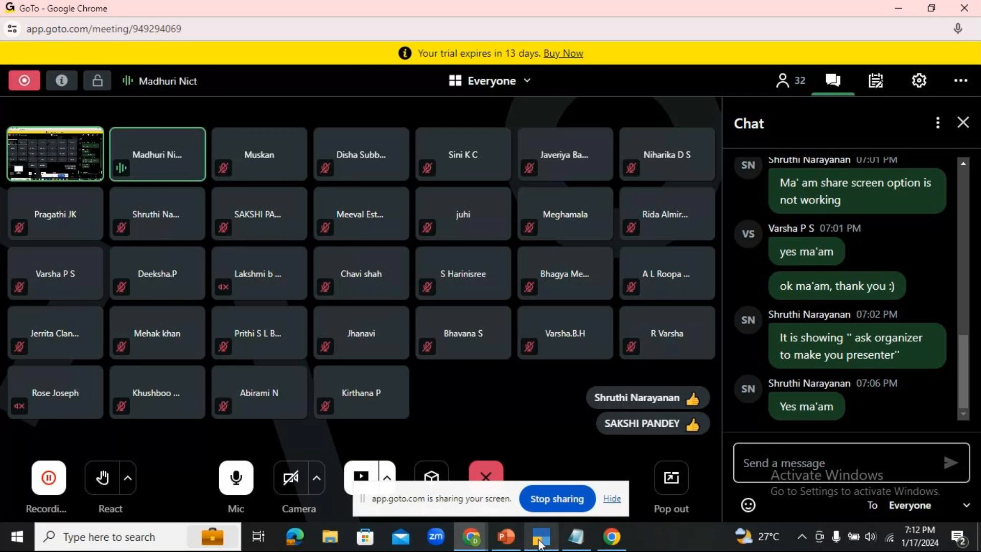
mouse_move(540, 546)
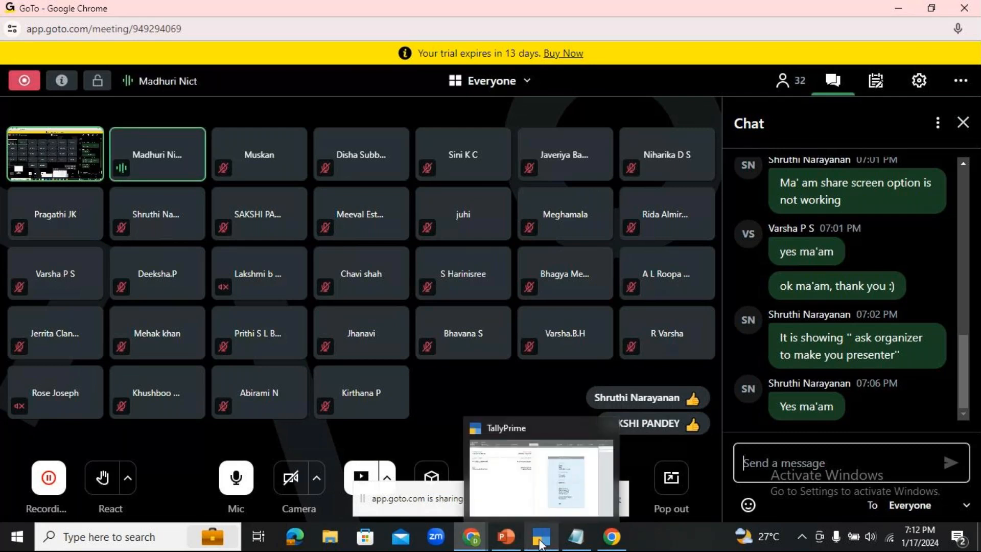
click(540, 546)
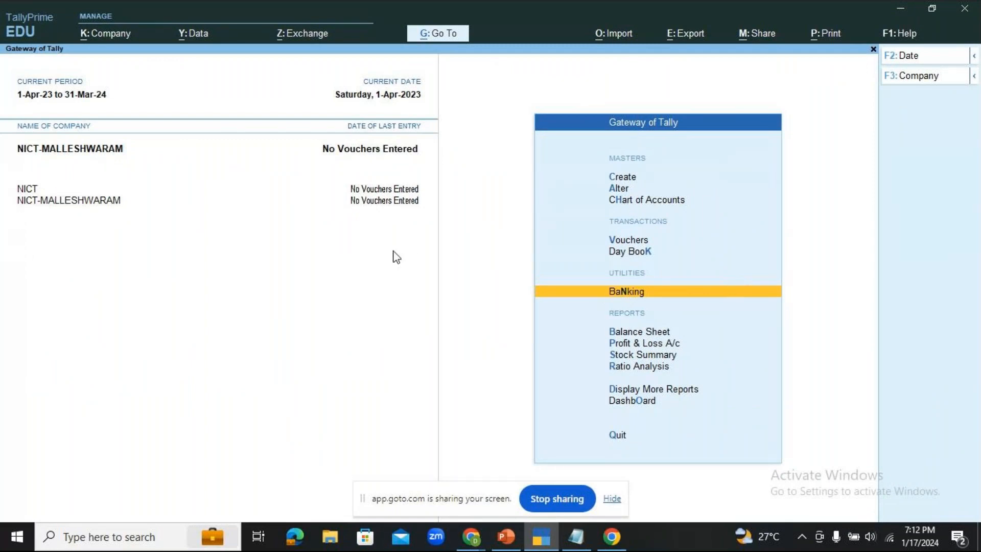
- Pick NICT, briefly NICT-MALLESHWARAM, then NICT again as the current company in the Gateway list
click(26, 189)
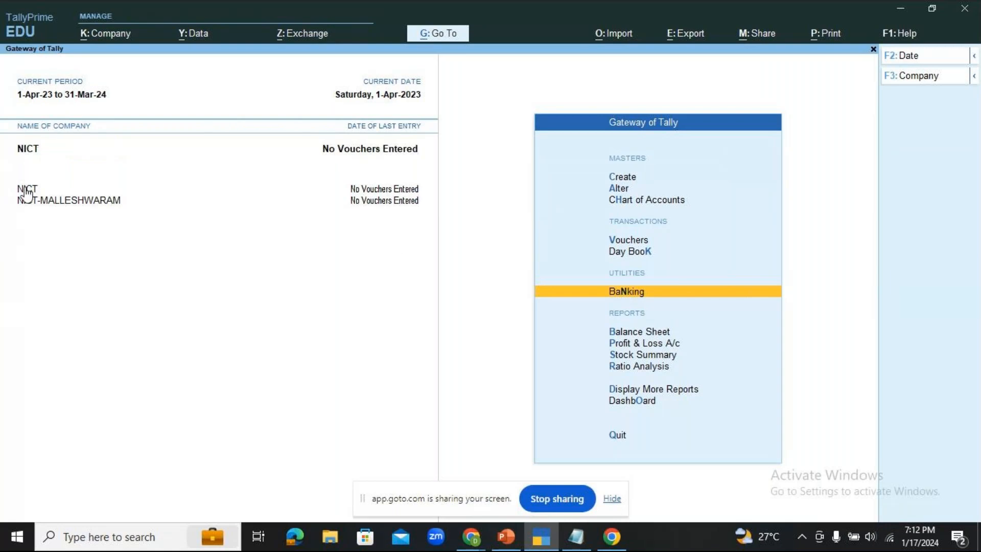
click(33, 202)
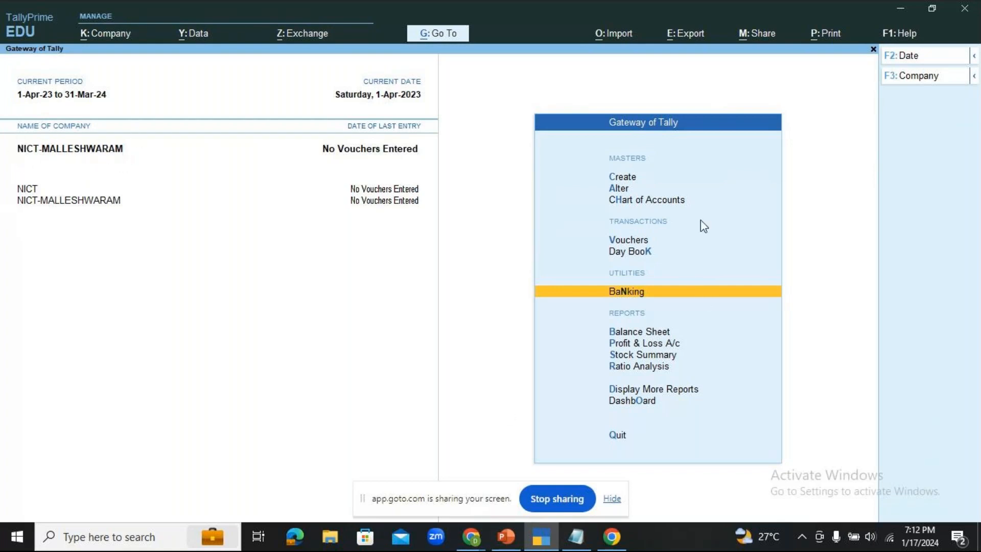
click(26, 189)
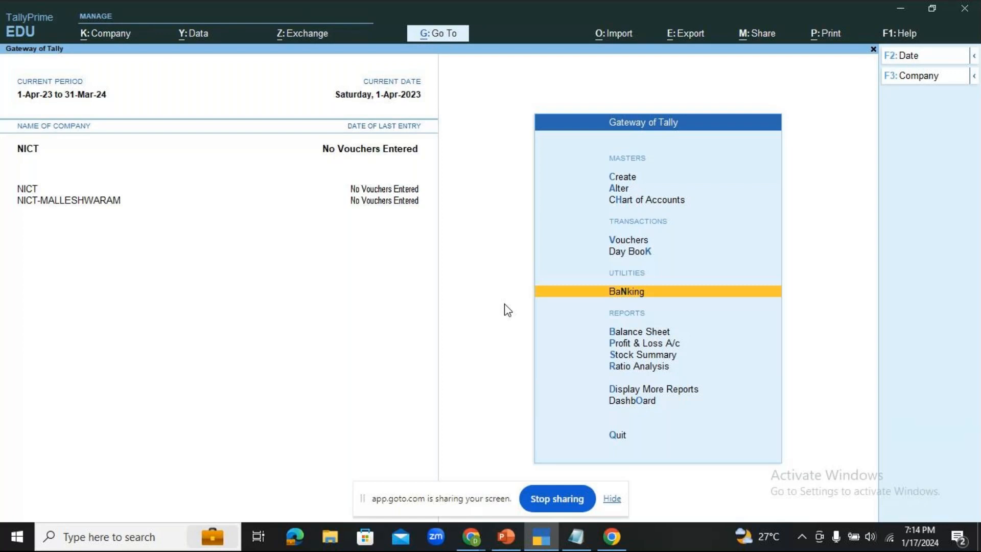
click(507, 536)
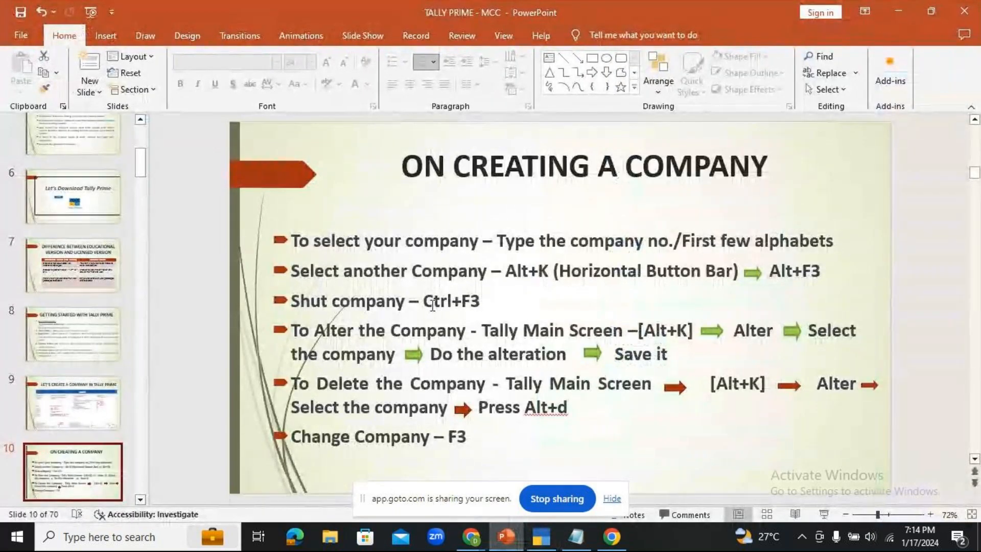
drag(424, 302, 504, 295)
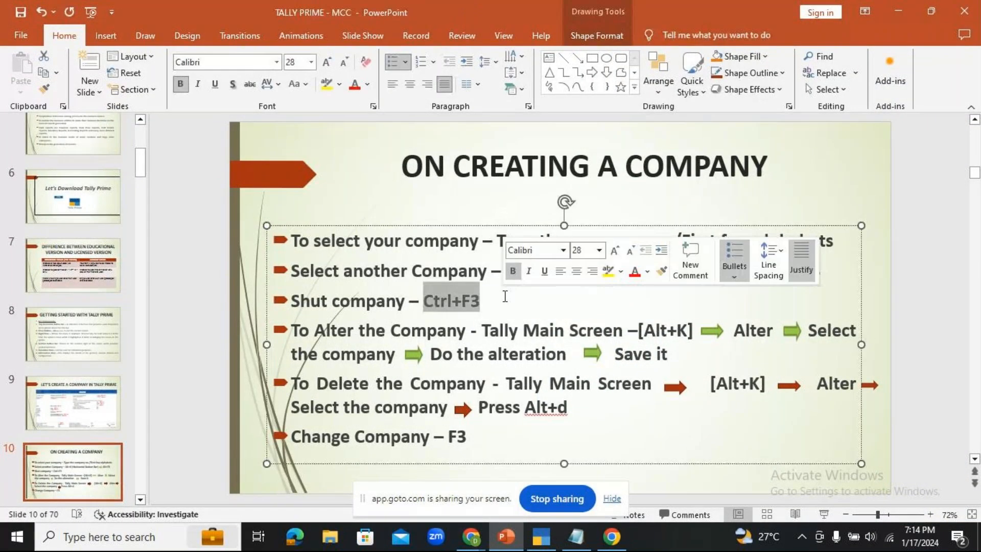
click(542, 538)
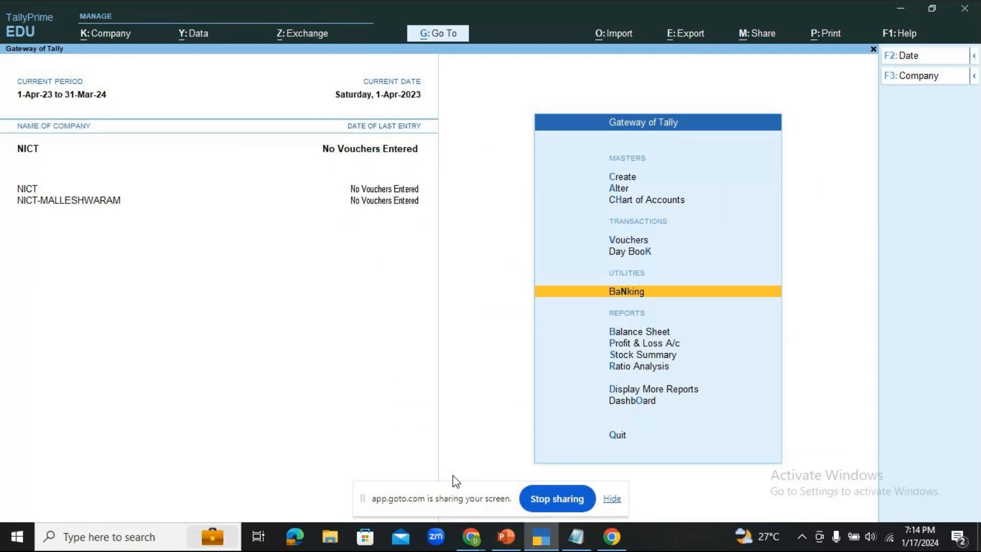
- Open the Shut Company list with Ctrl+F3, then bring the GoTo meeting window forward
key(ctrl)
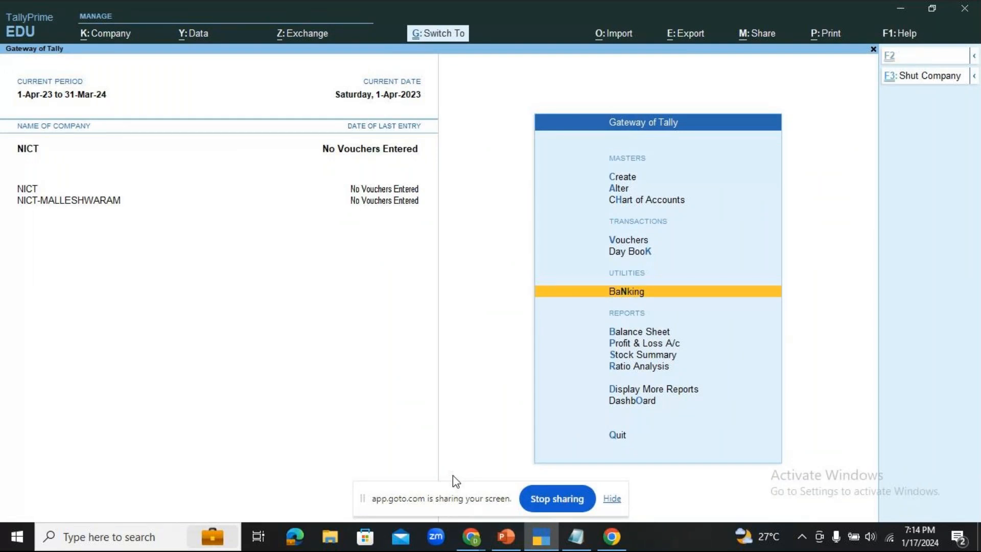
key(ctrl+F3)
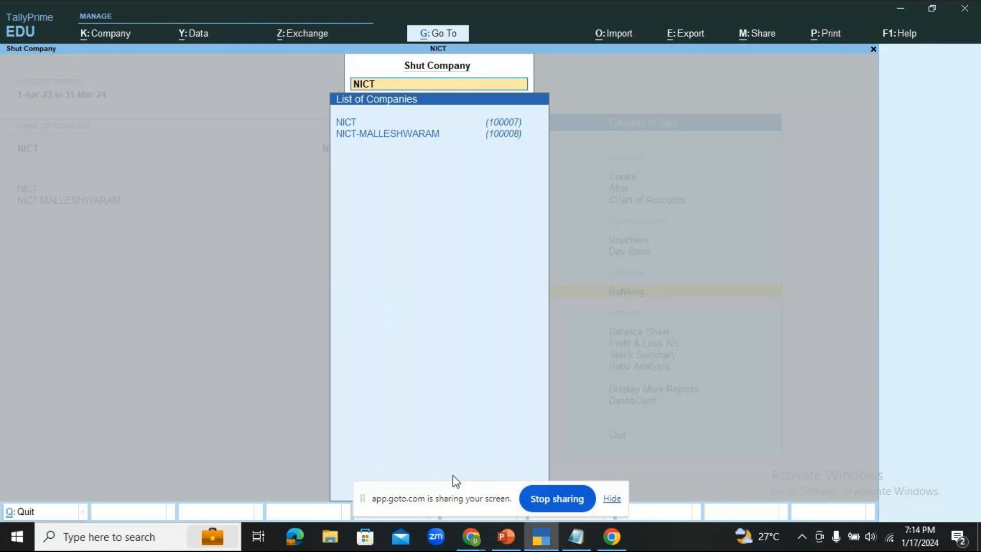
click(471, 537)
click(535, 470)
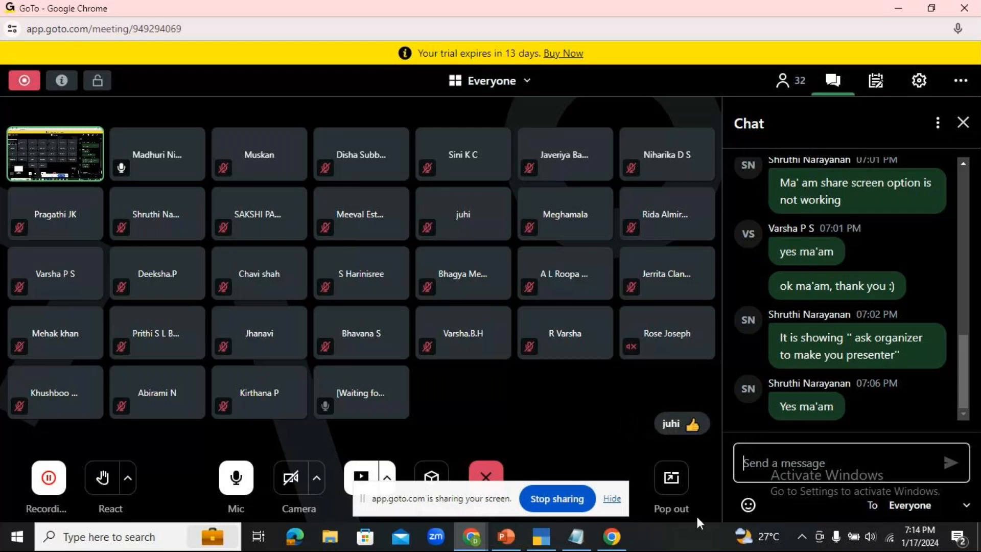
- Return to TallyPrime and cancel the Shut Company list, keeping both companies loaded
mouse_move(522, 546)
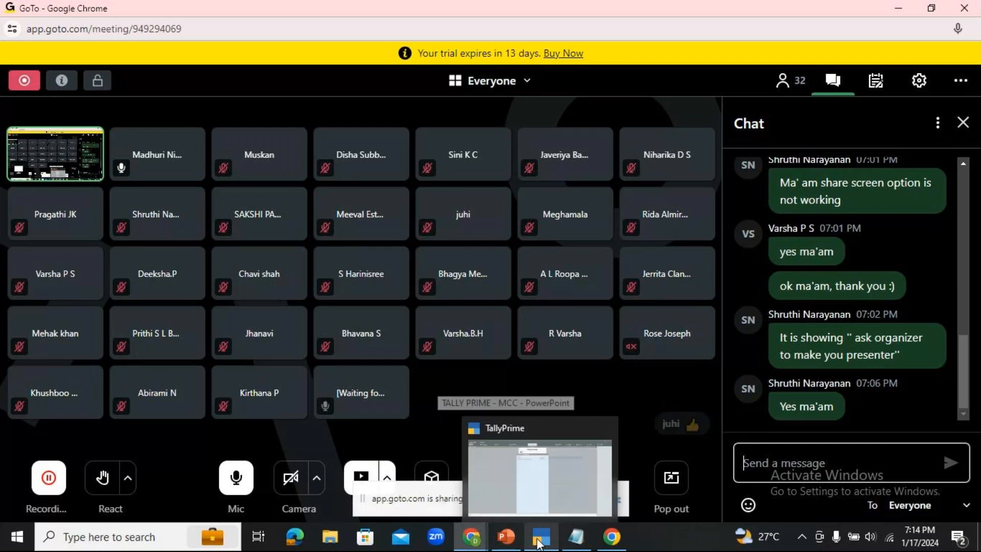
click(536, 544)
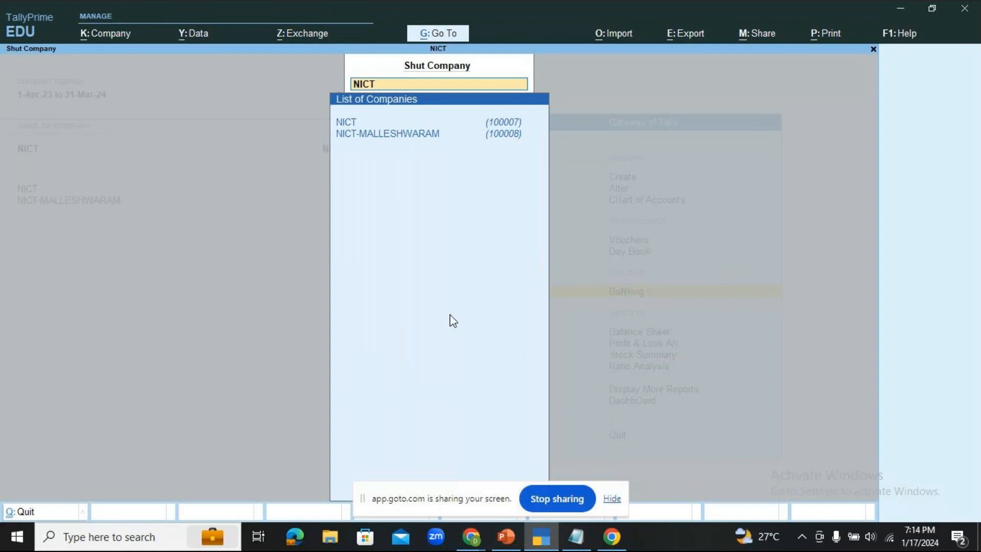
key(Escape)
key(Escape)
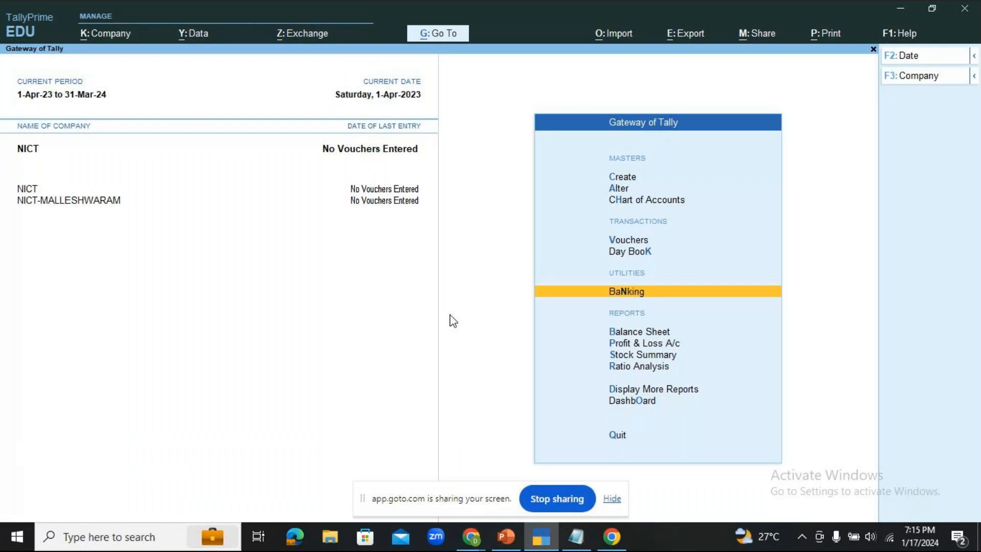
- Choose NICT-MALLESHWARAM in the company list opened with Alt+F3 to shut it
key(alt)
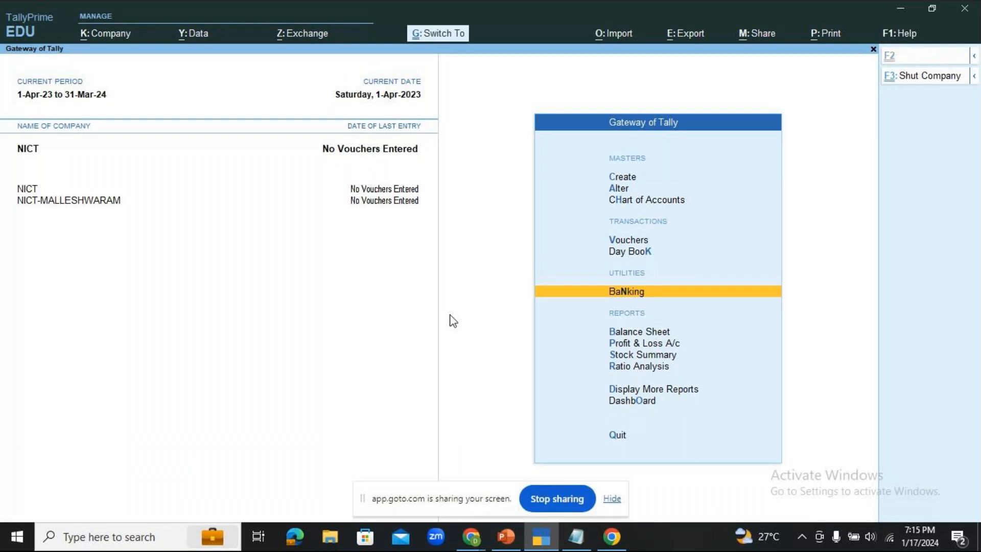
key(alt+F3)
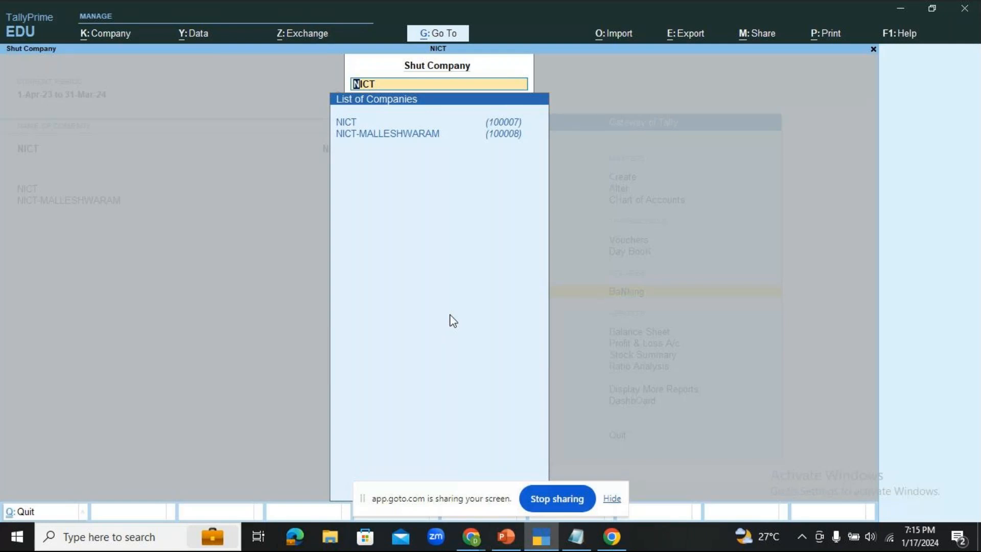
key(Down)
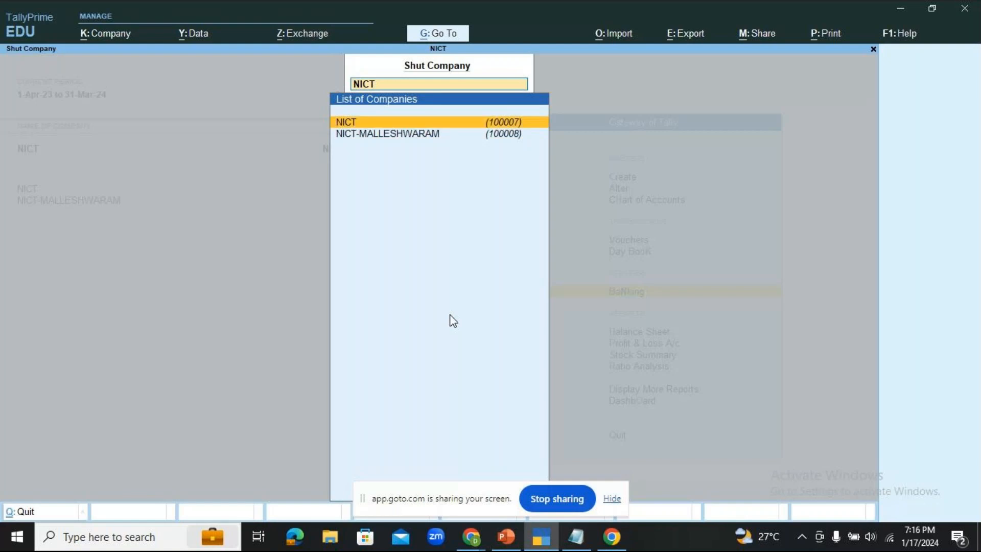
key(Down)
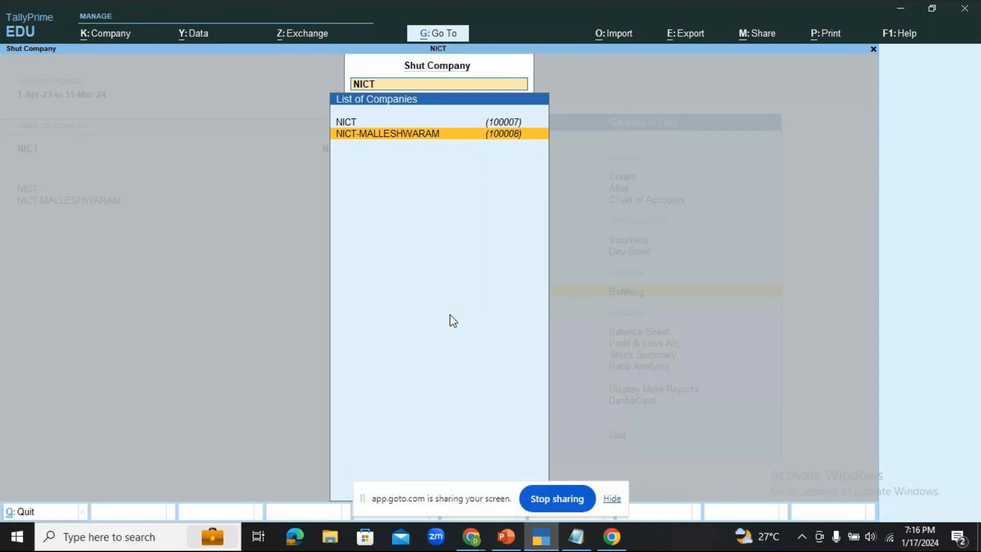
key(Return)
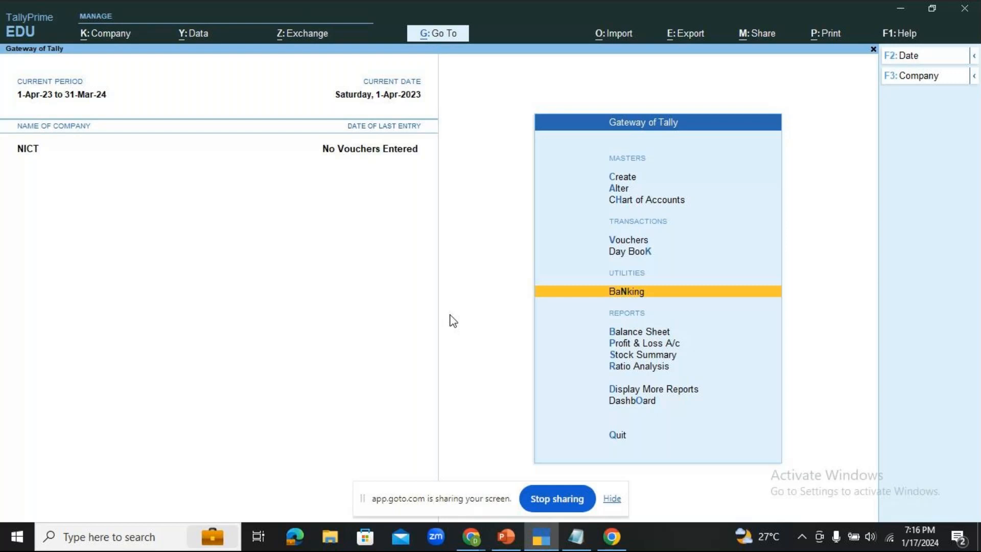
- Shut the NICT company from the Ctrl+F3 list
key(ctrl)
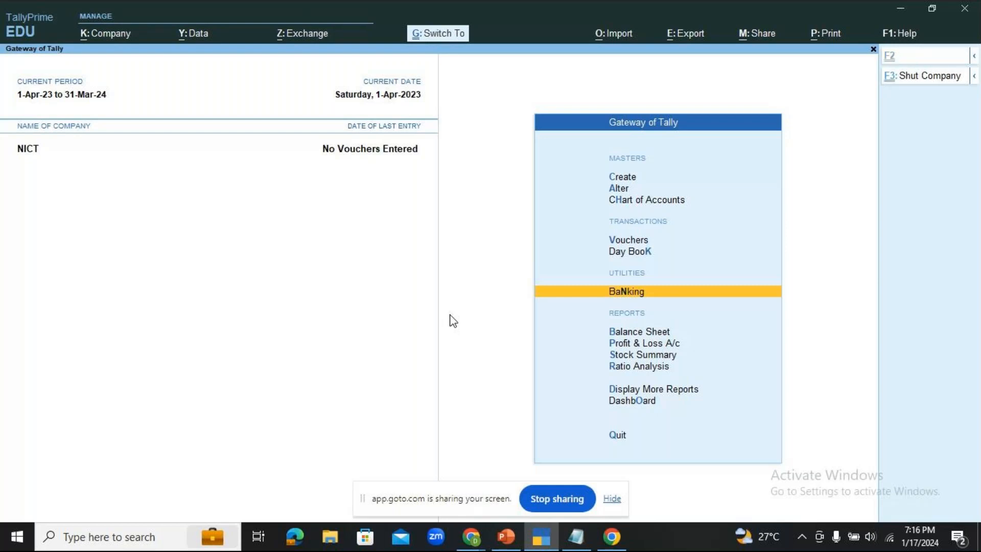
key(ctrl+F3)
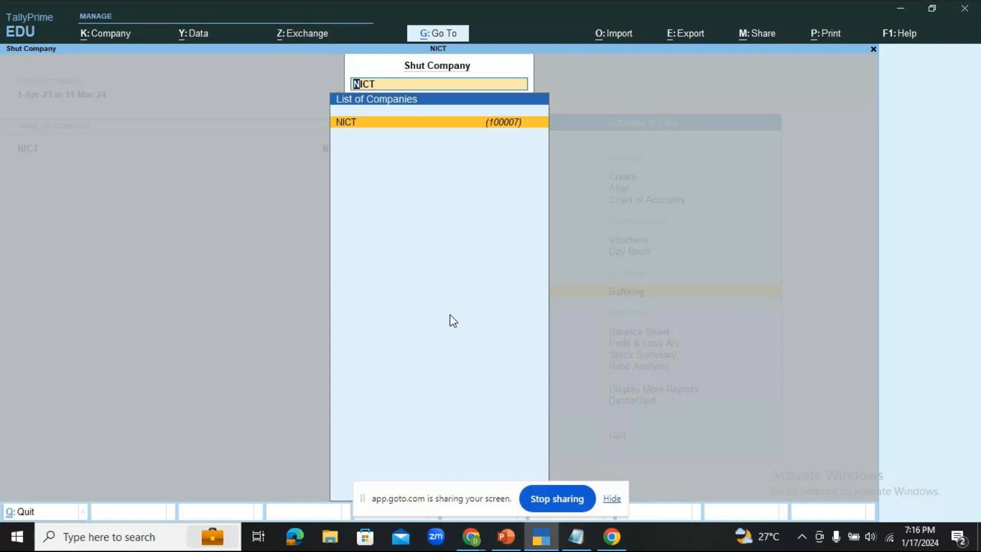
key(Return)
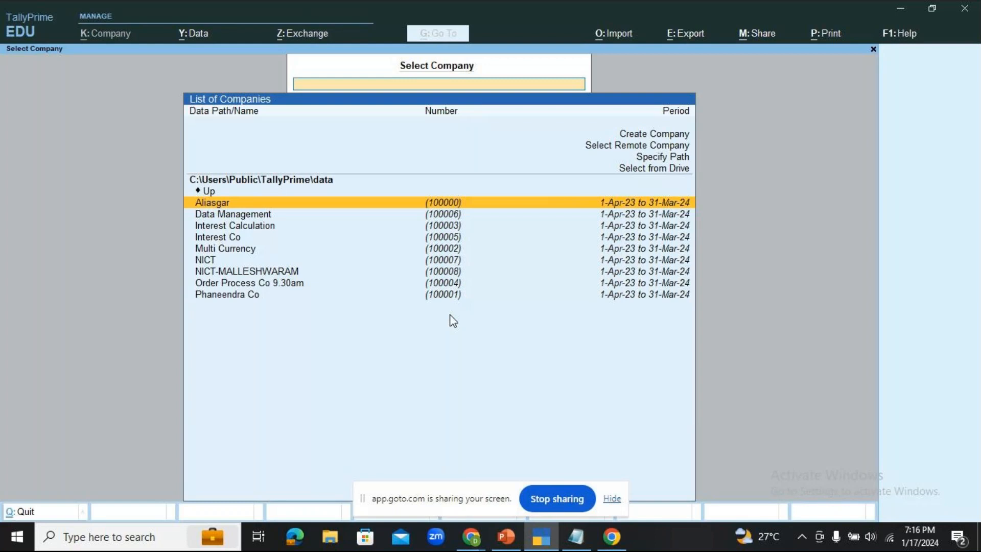
- Reopen NICT from the Select Company list
key(Down)
key(Down)
key(Down)
key(Down)
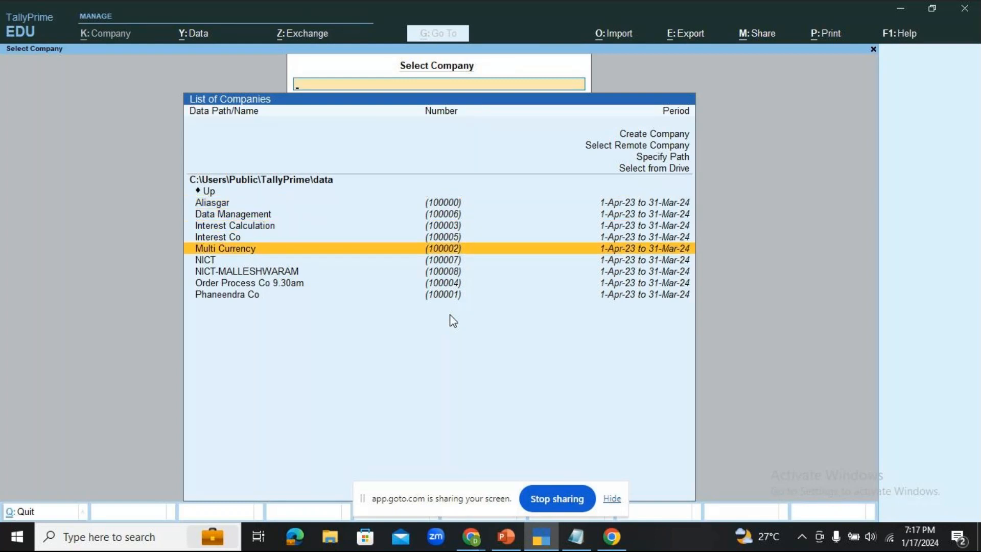
key(Down)
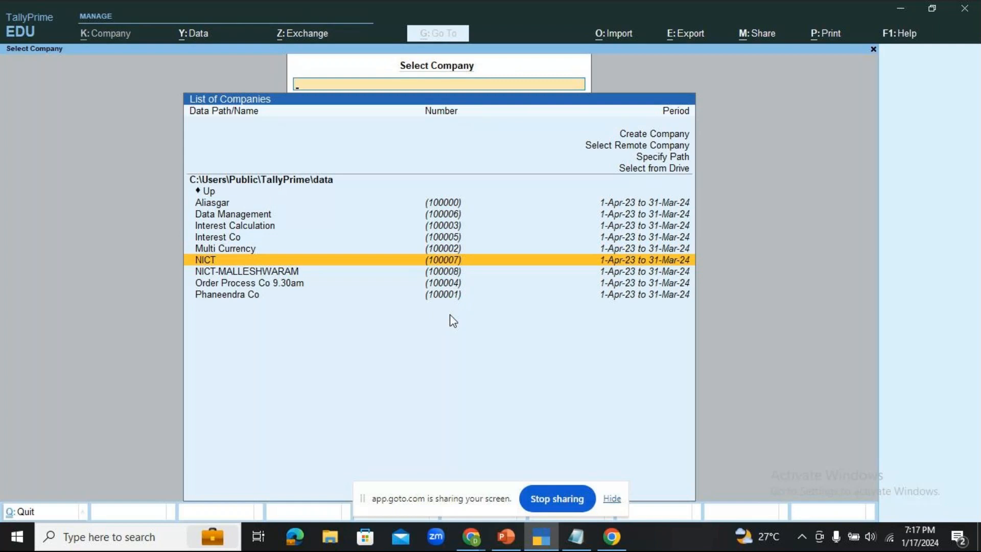
key(Return)
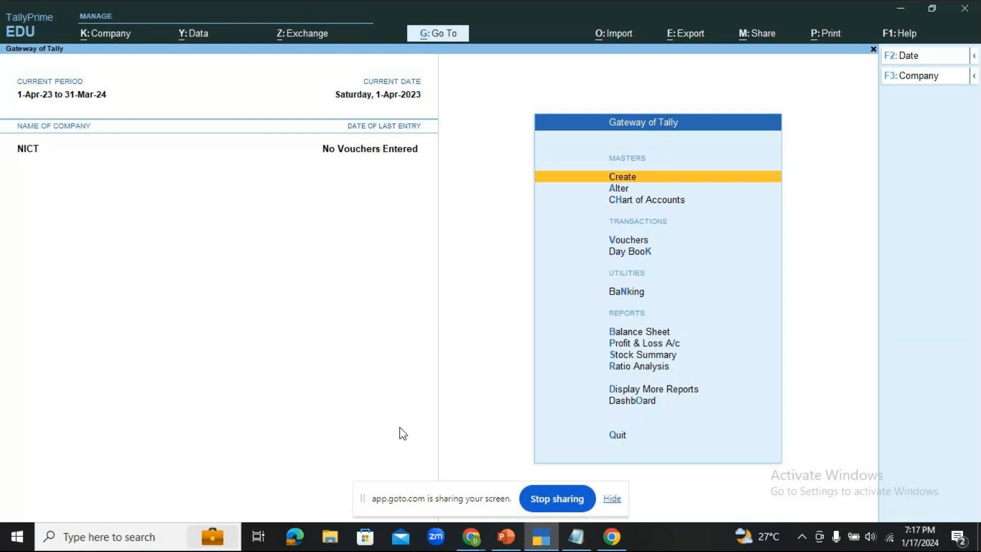
mouse_move(504, 547)
mouse_move(471, 542)
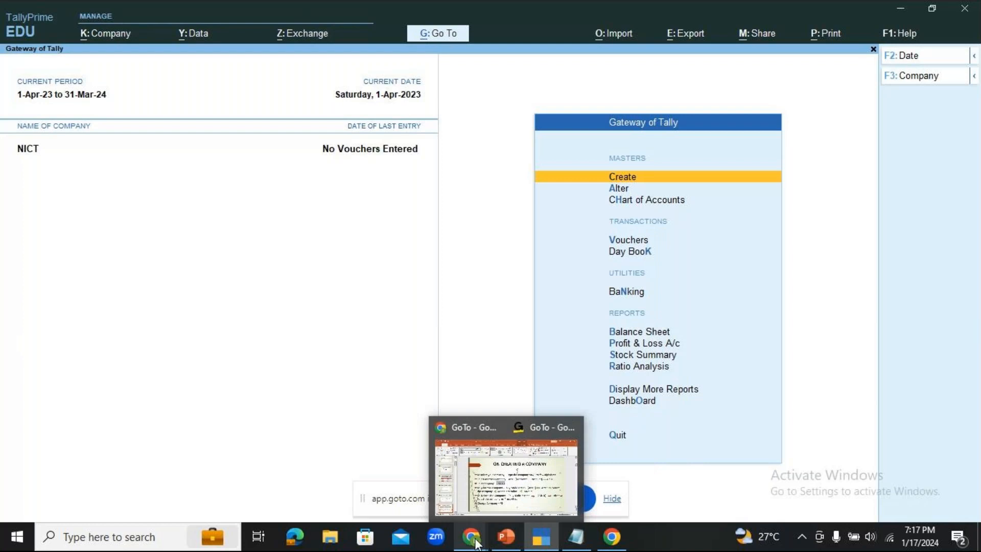
click(505, 468)
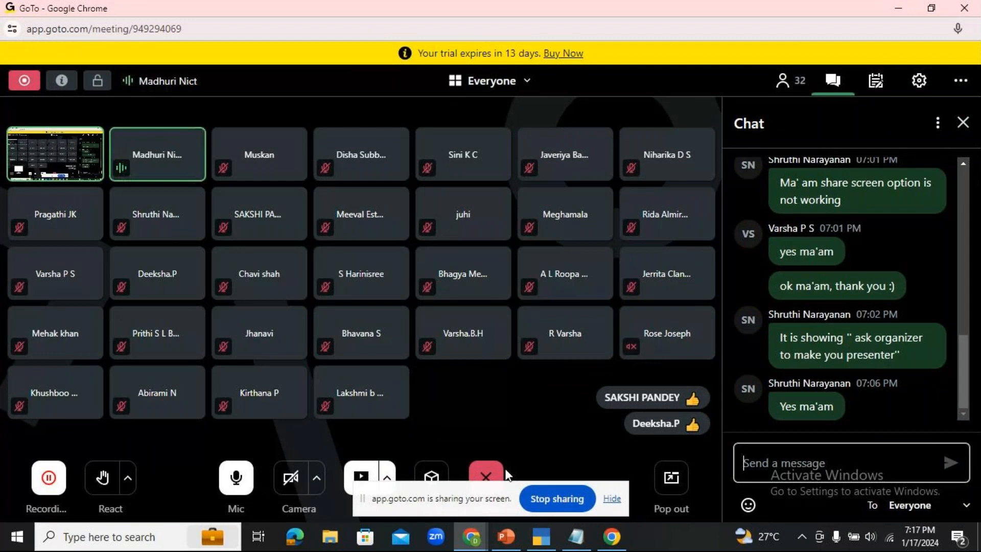
mouse_move(562, 548)
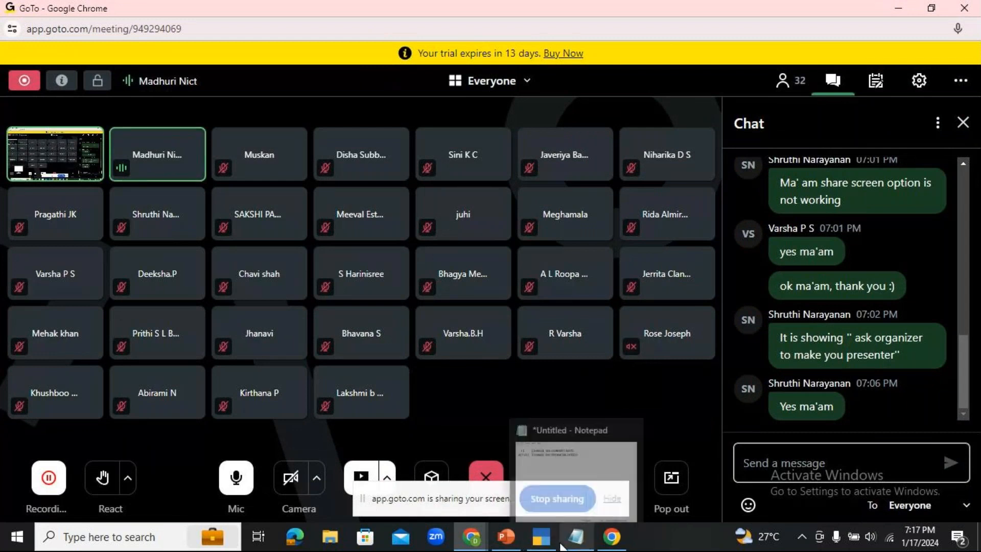
click(541, 537)
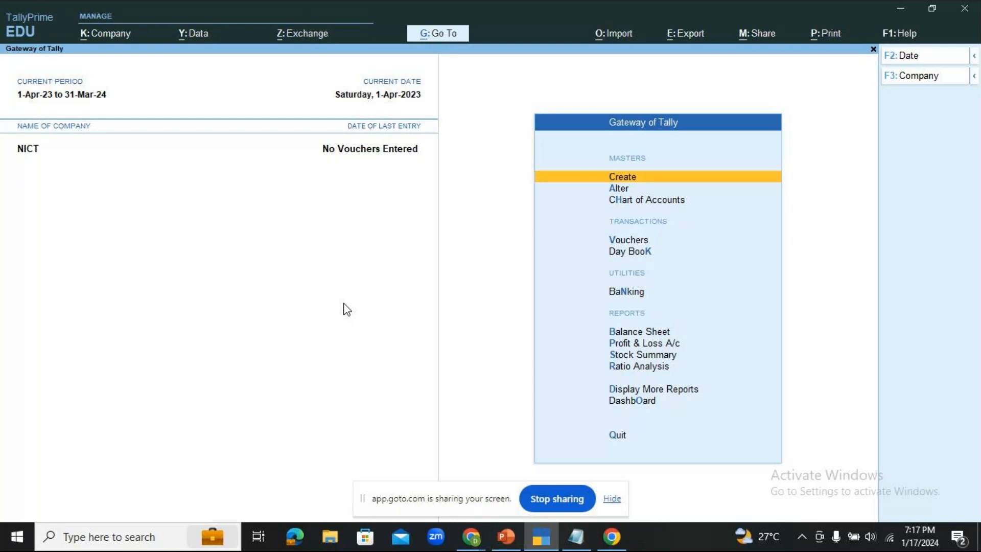
click(500, 540)
- Highlight the Alt+F3 select-another-company shortcut on the ON CREATING A COMPANY slide, then return to TallyPrime
click(580, 300)
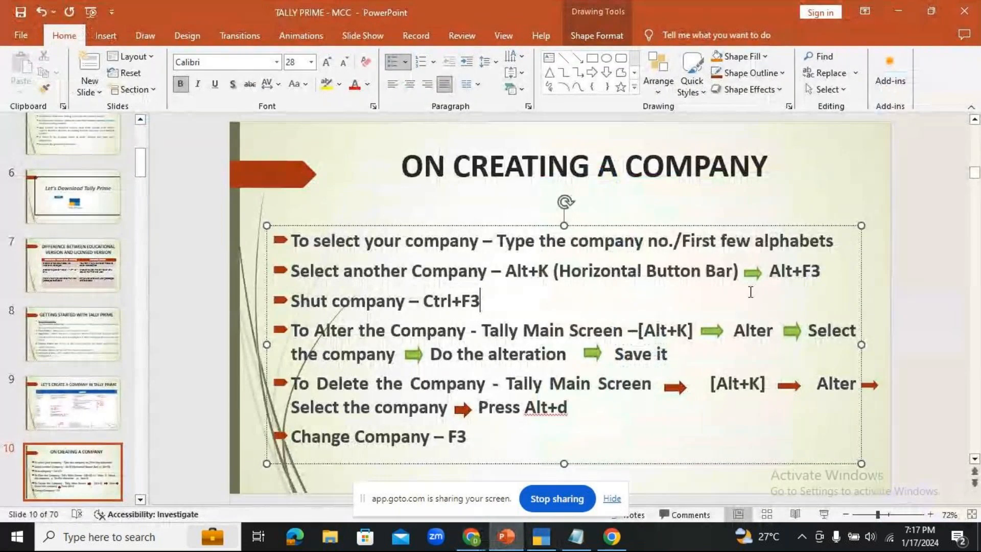
drag(769, 272, 830, 274)
click(688, 330)
drag(505, 271, 818, 266)
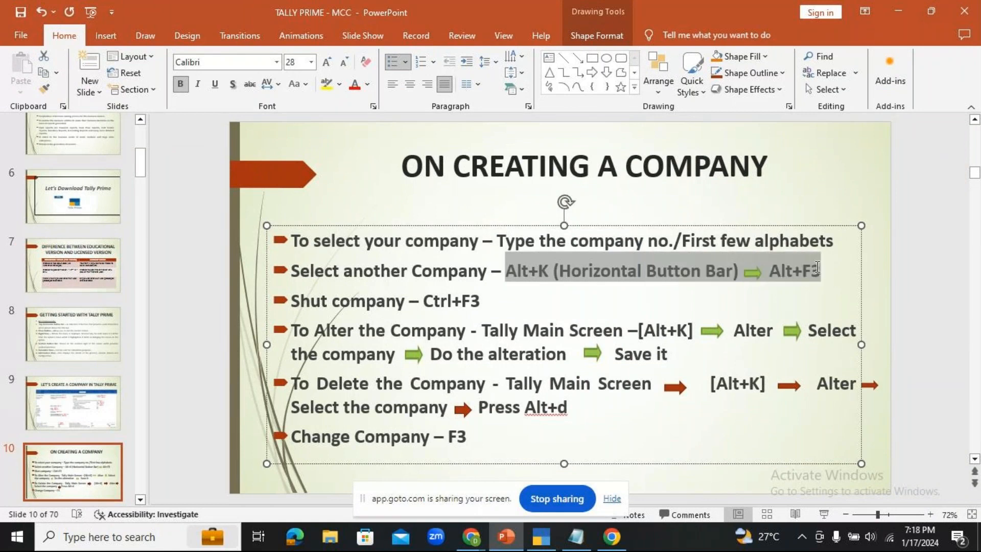
click(541, 537)
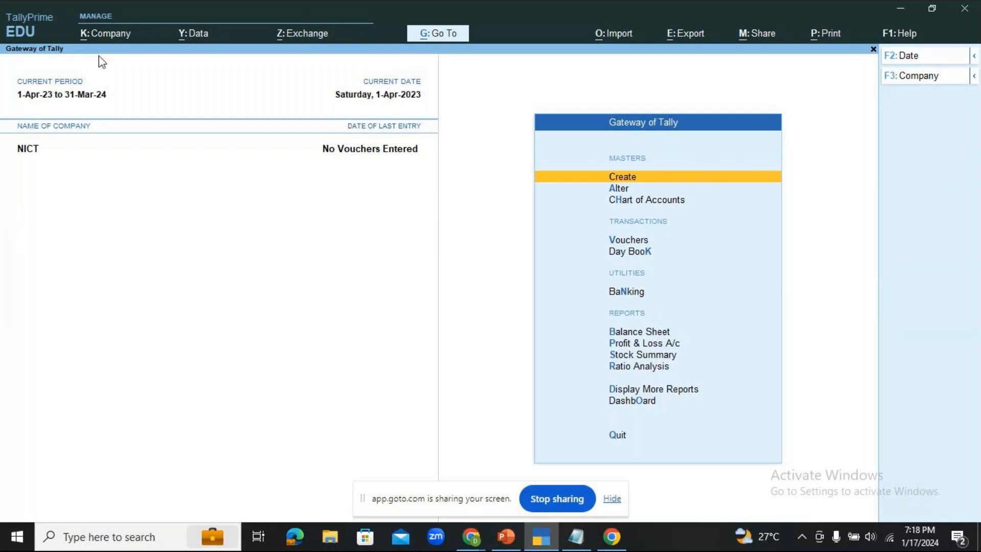
- Load NICT-MALLESHWARAM through the Company menu's Select option, filtering the list with 'MALL'
key(alt+k)
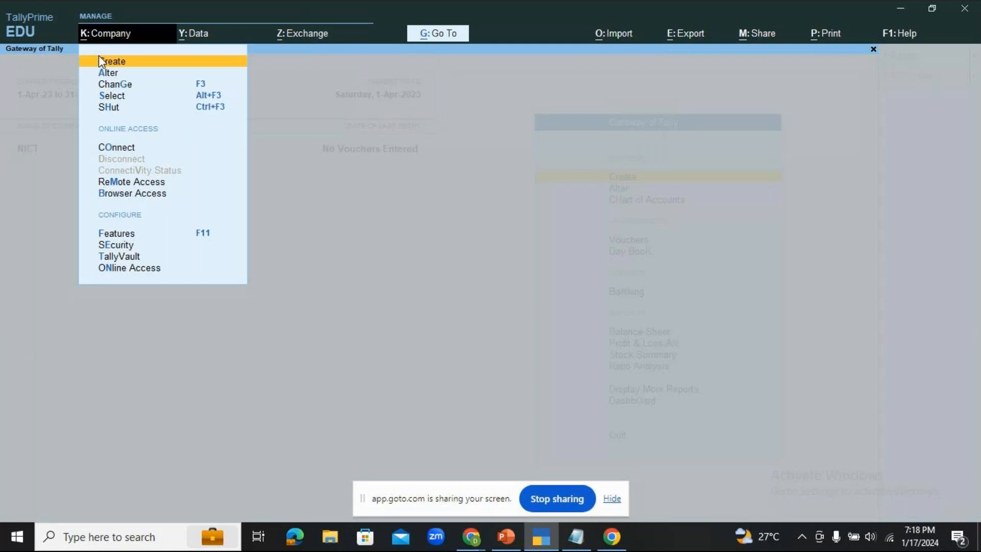
click(109, 97)
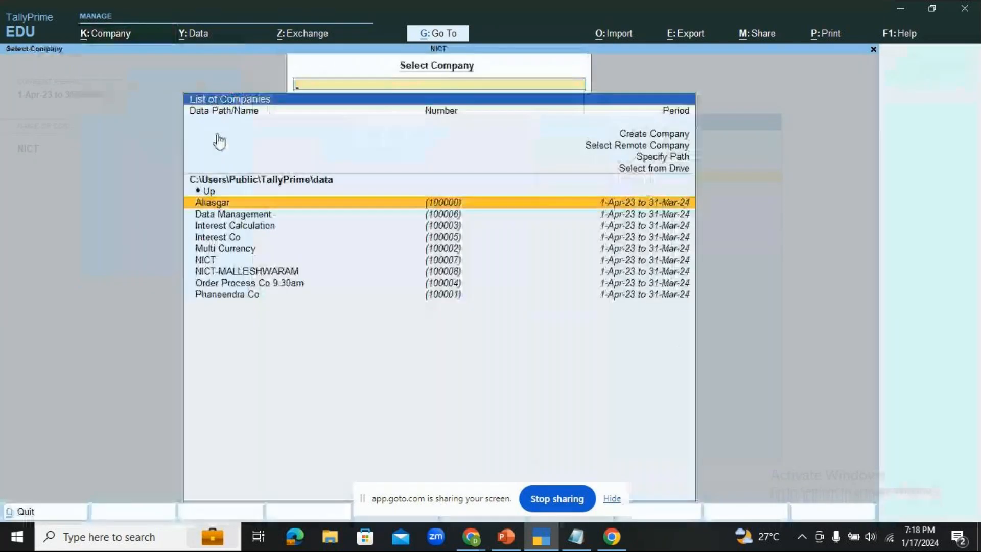
key(Escape)
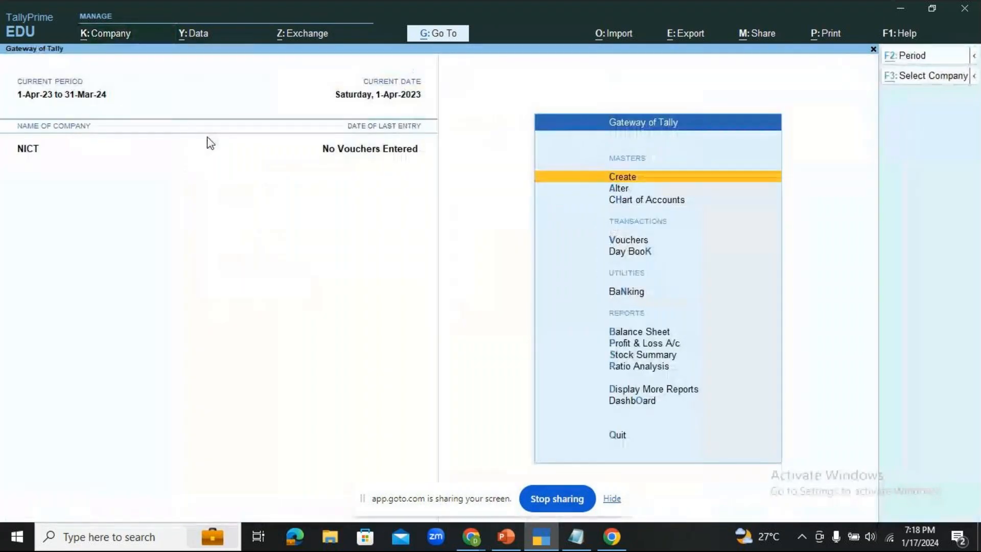
key(alt+k)
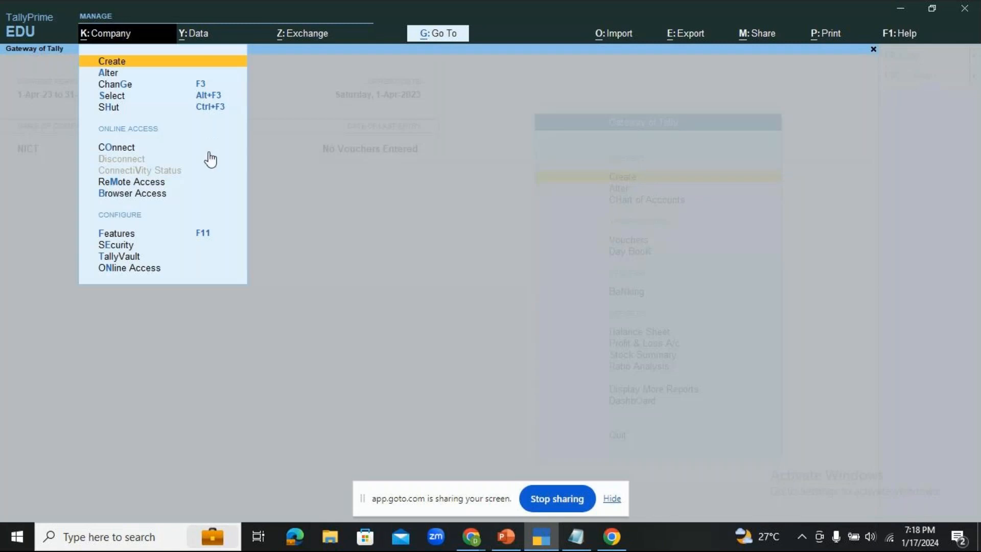
key(Down)
key(Down)
key(Down)
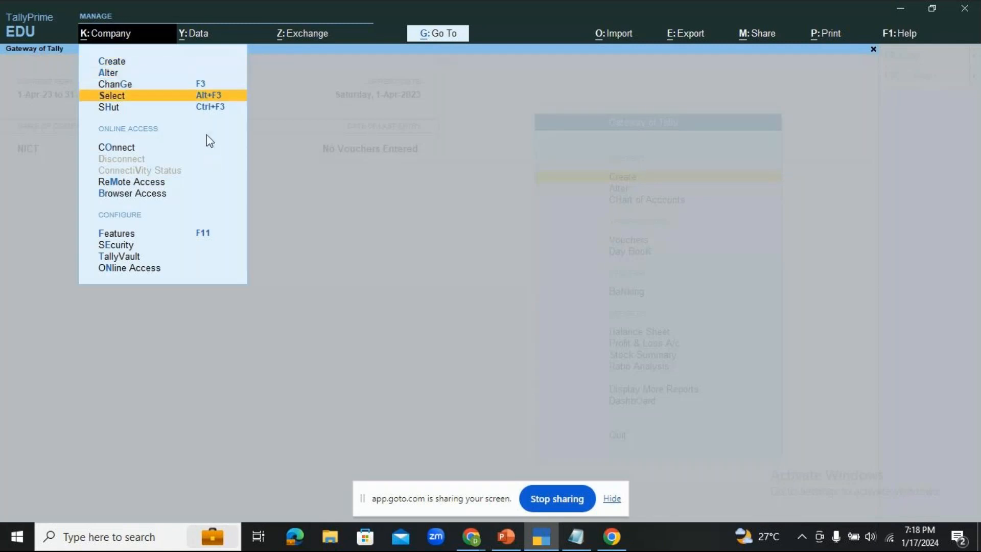
click(218, 95)
click(219, 97)
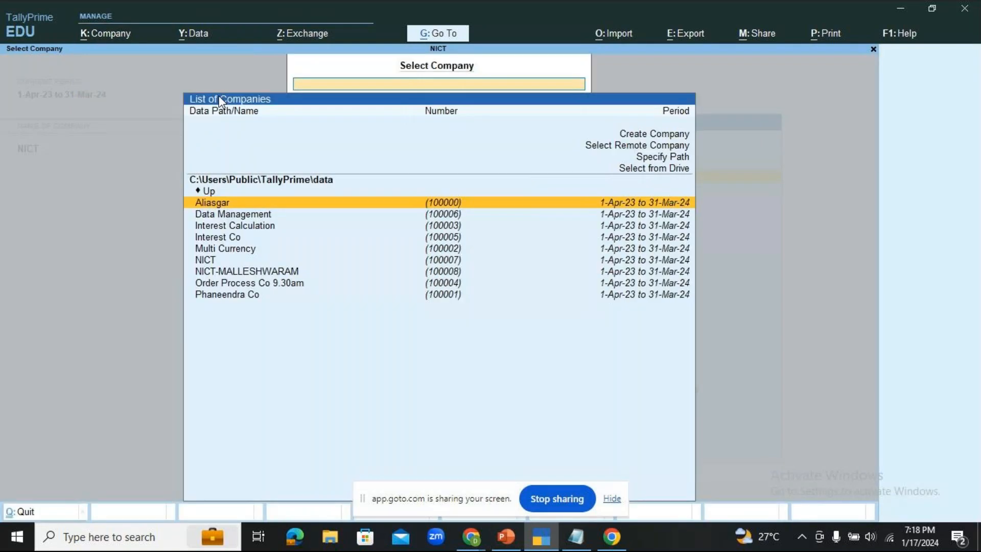
text(M)
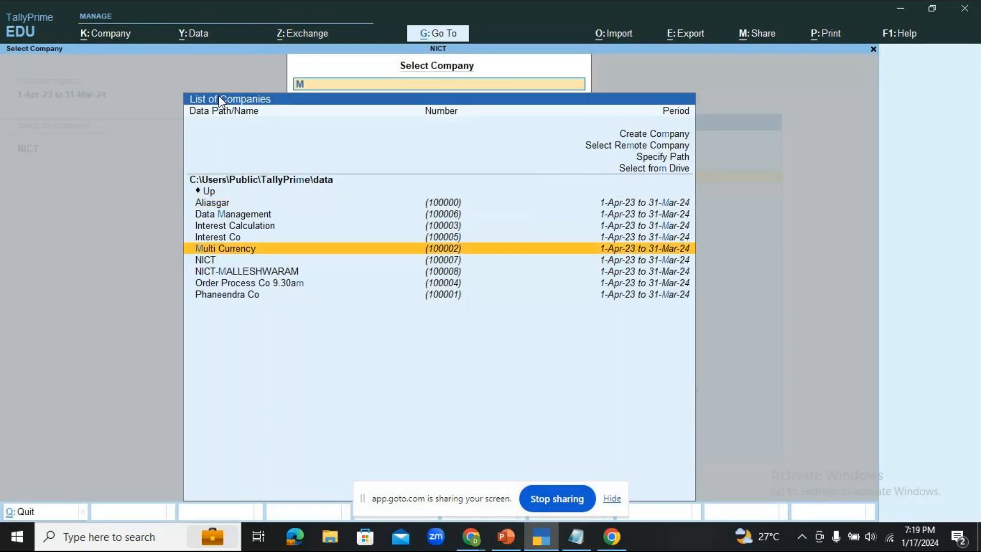
text(ALL)
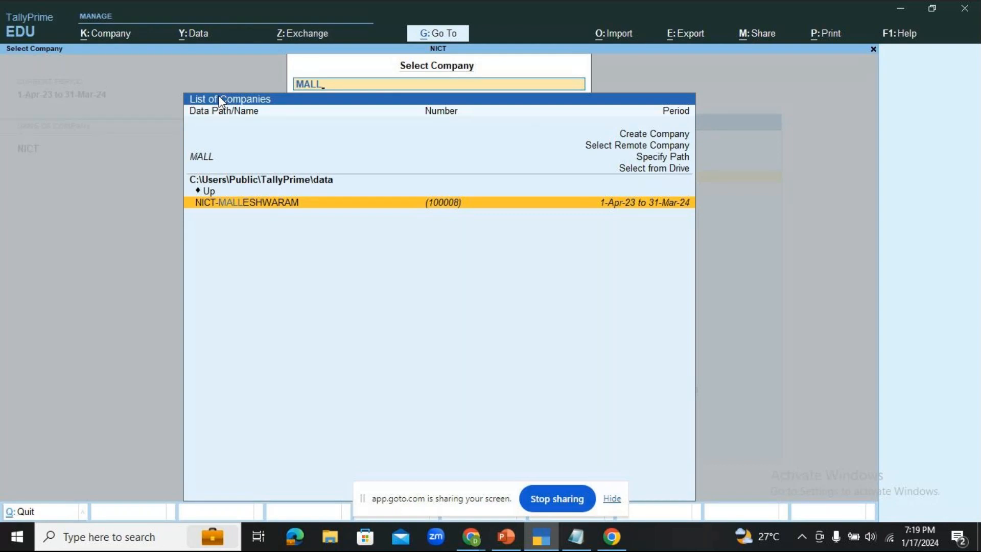
key(Return)
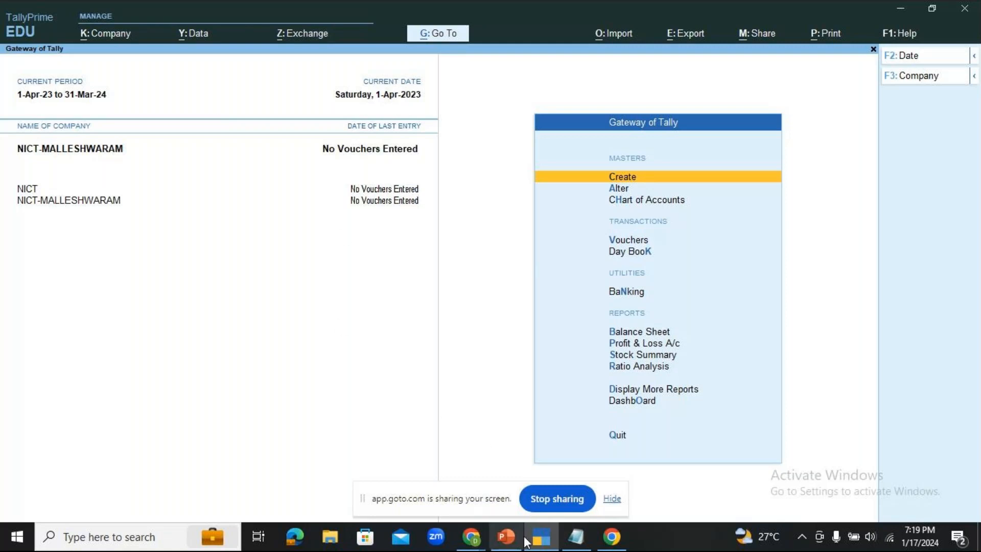
- Switch via the GoTo meeting window to the Notepad shortcut notes
click(471, 537)
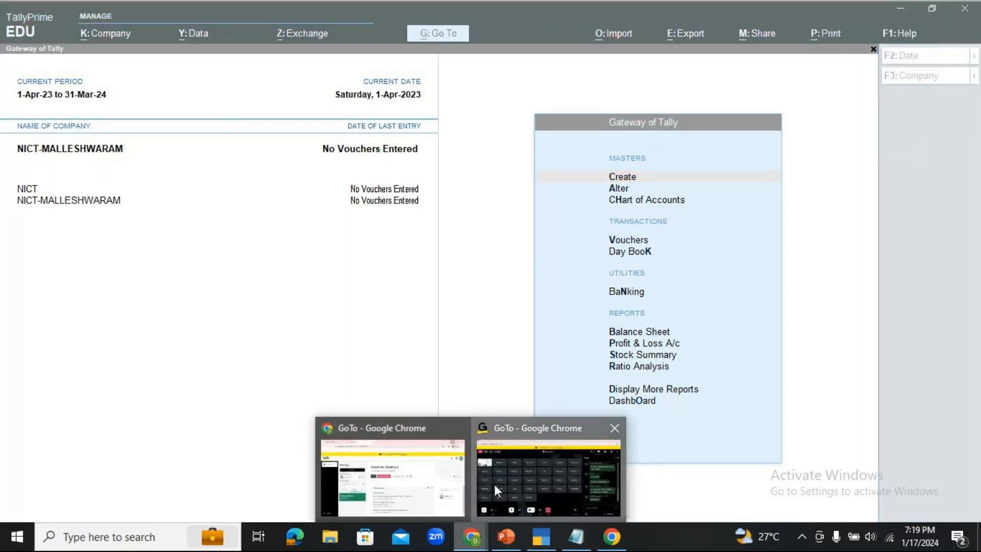
click(495, 483)
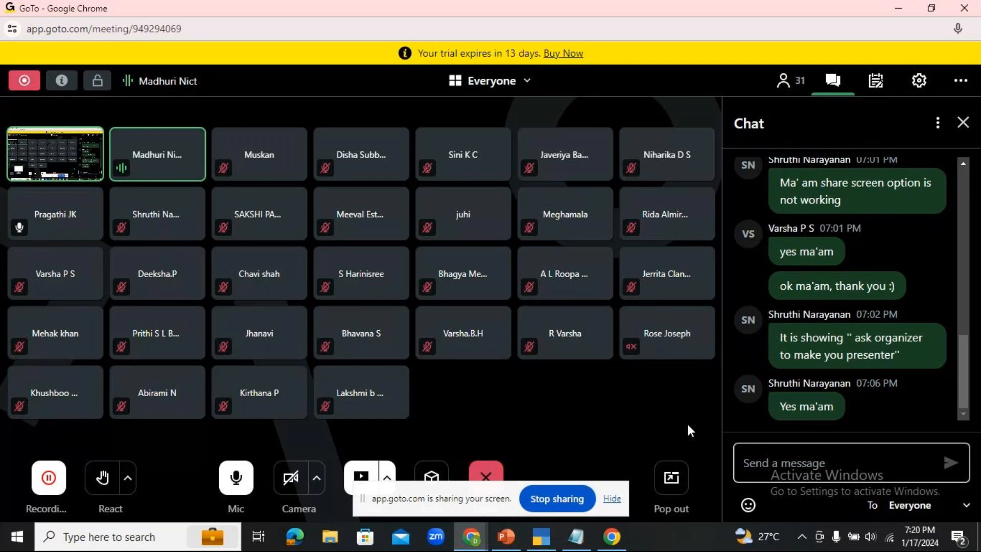
click(576, 536)
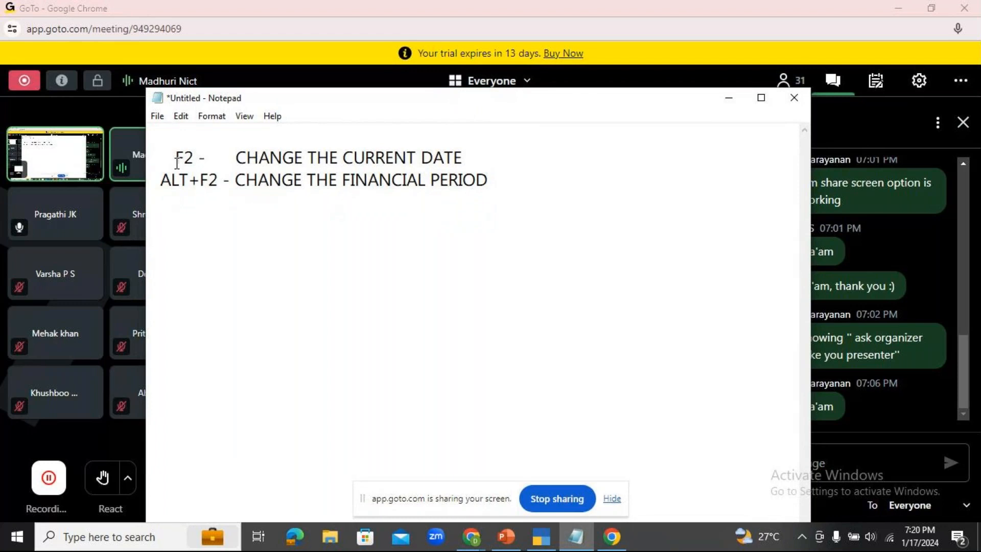
- Highlight F2 and ALT+ in the notes, then close Notepad without saving
drag(178, 156, 199, 180)
click(200, 180)
click(390, 244)
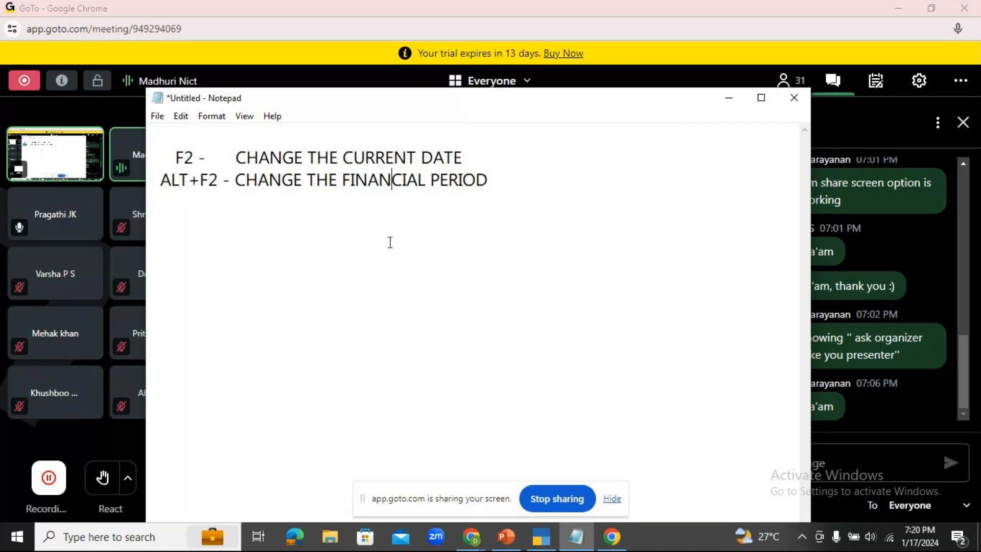
click(793, 98)
click(518, 274)
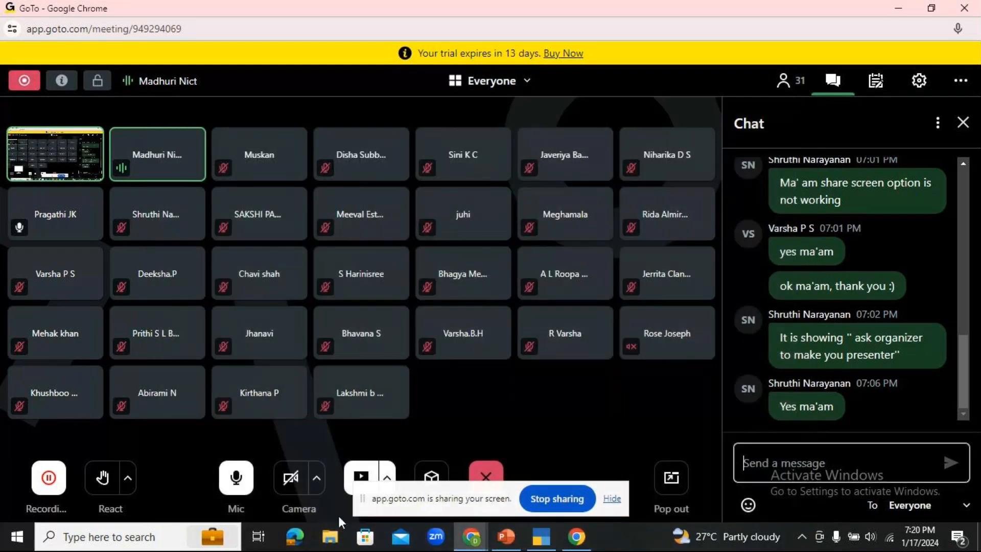
- Launch Microsoft Word by running WINWORD from the Run dialog
key(super+r)
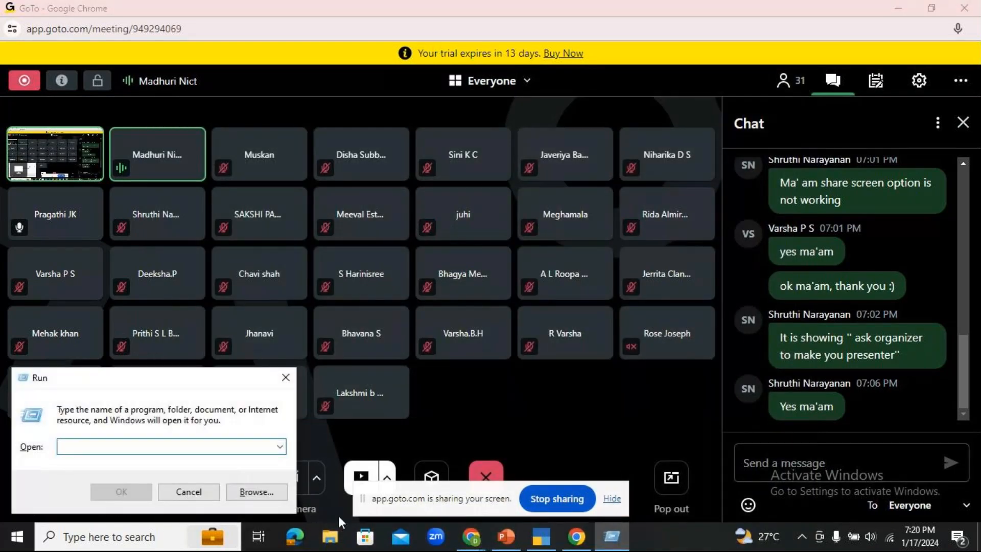
text(WINWO)
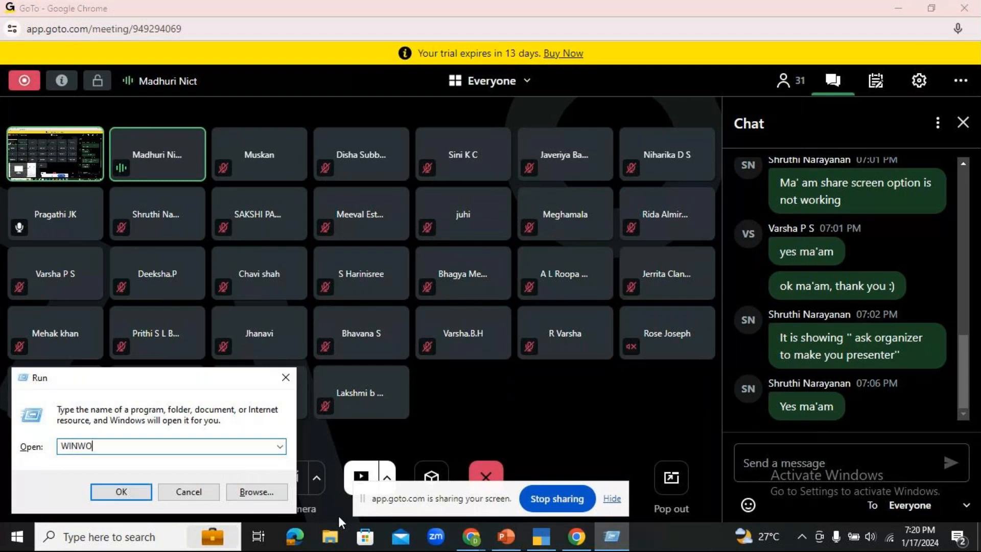
text(RD)
key(Return)
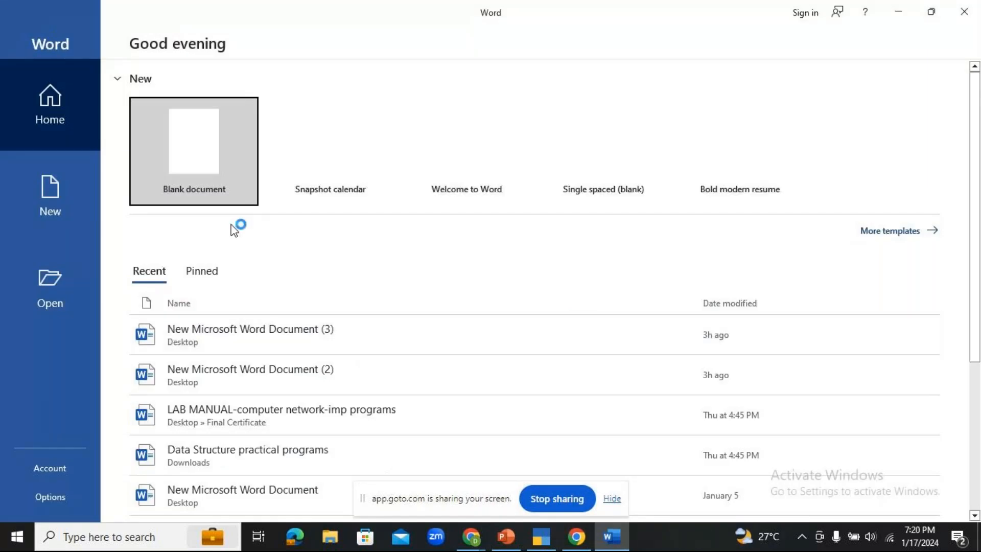
- In a new Word document, type 'F2 - F2' and underline the F2 on the second line
click(237, 225)
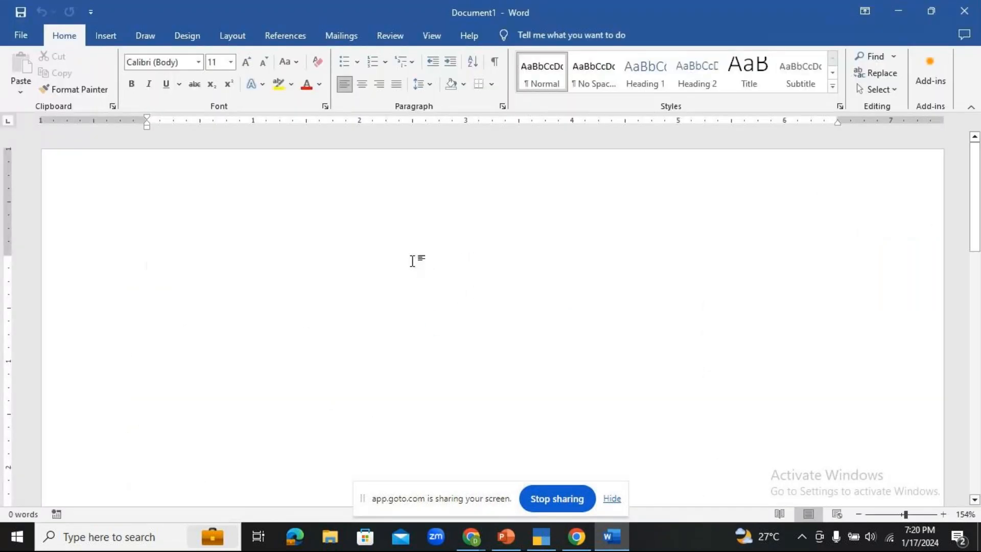
text(F2 -)
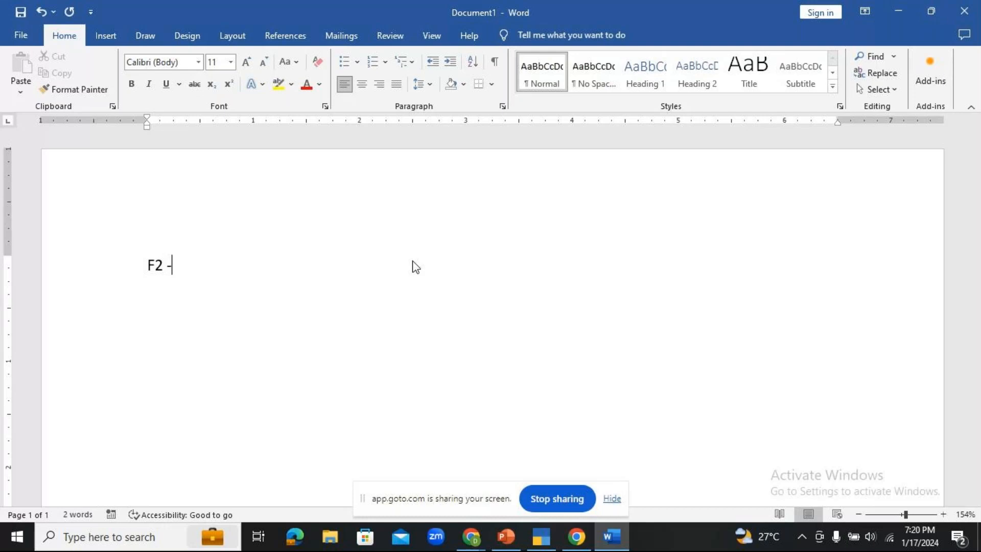
text( F2)
key(Return)
text(F2)
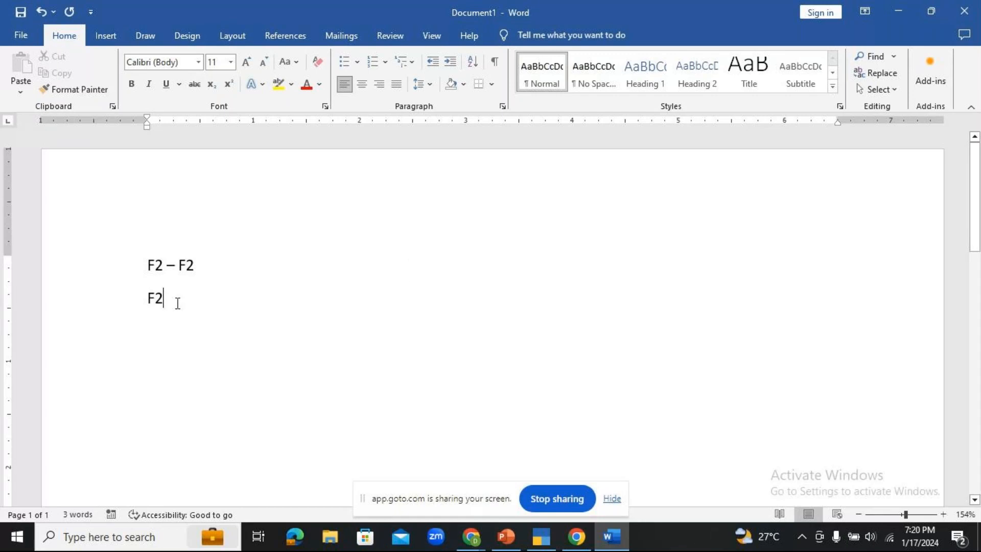
triple_click(160, 299)
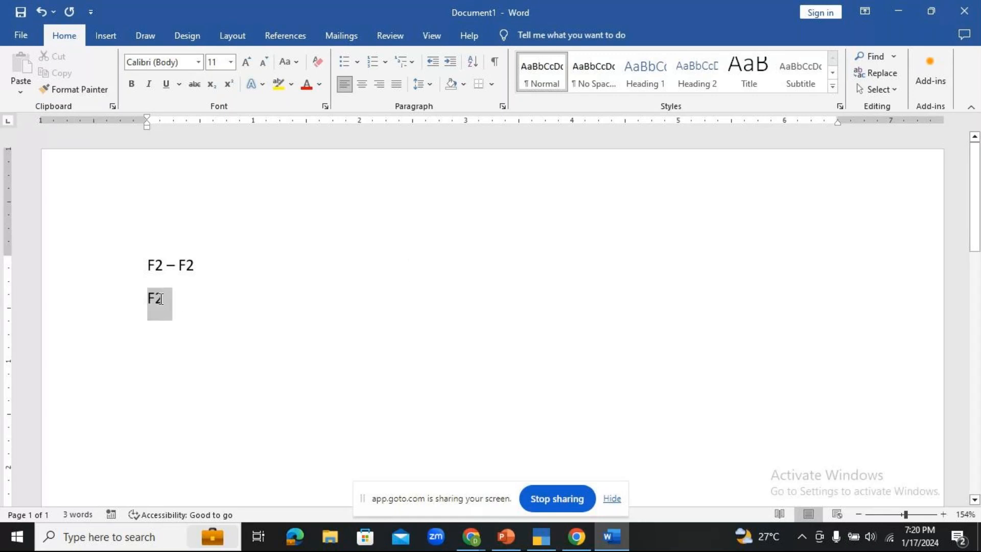
click(166, 84)
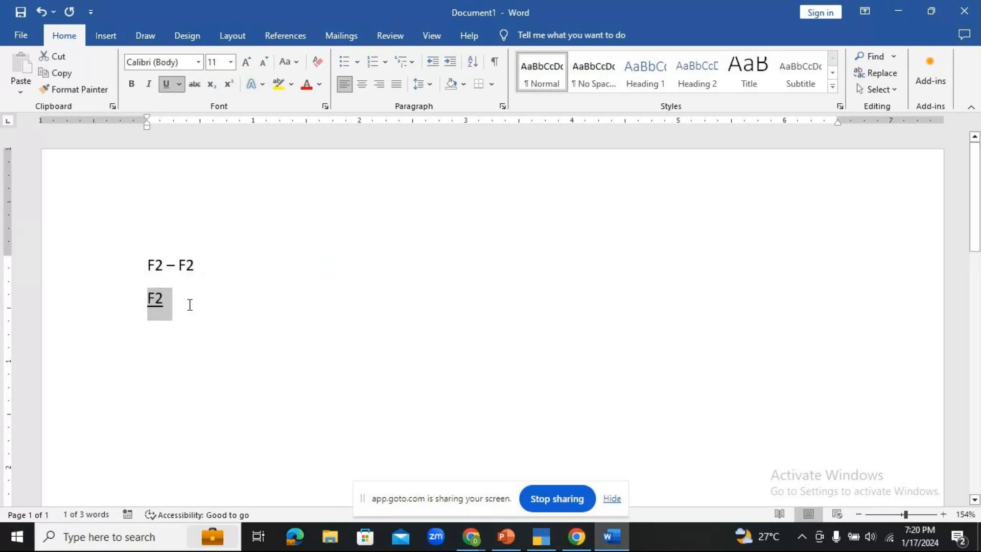
click(189, 304)
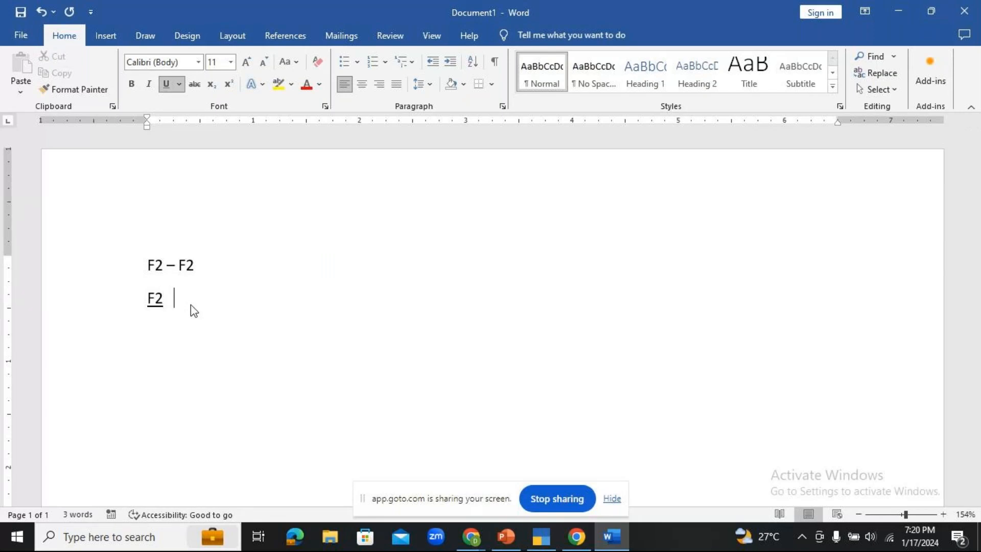
- Complete the second line as 'F2 - ALT+F2' and begin a third line with F2
text(- ALT)
key(BackSpace)
text(+F2)
key(Return)
text(F2)
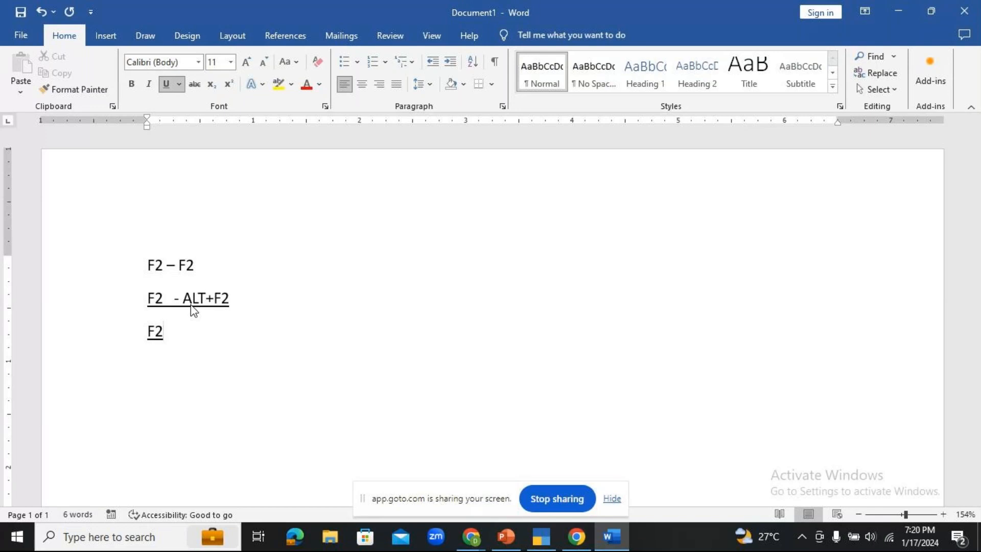
- Double-underline the third-line F2, finish it as 'F2 - CTRL+F2', then return to TallyPrime
drag(148, 339, 172, 340)
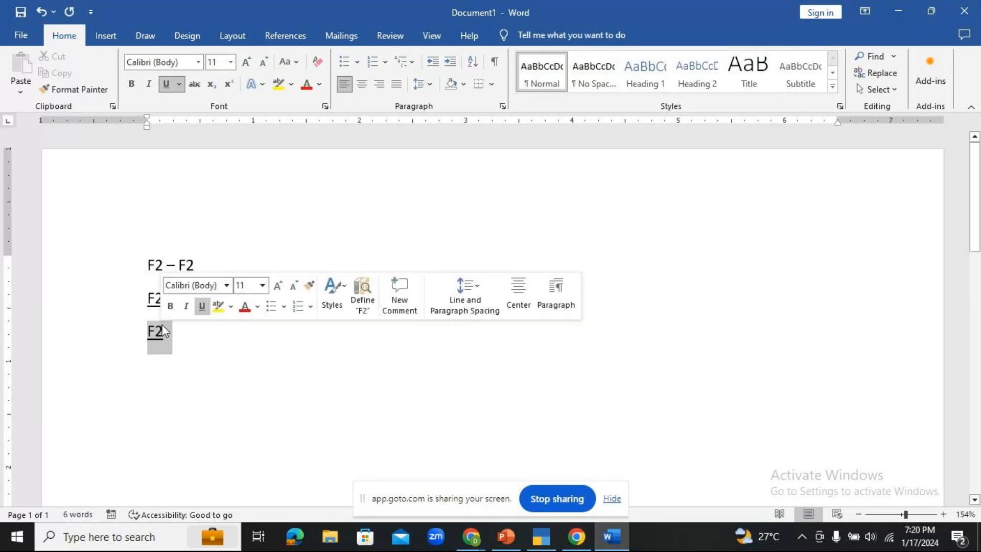
click(179, 84)
click(184, 122)
click(184, 323)
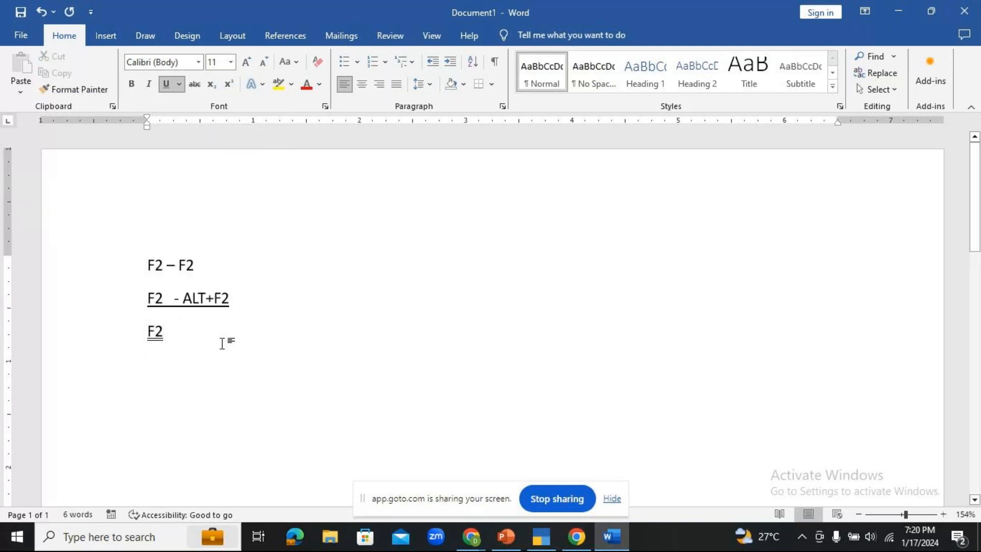
text(- C)
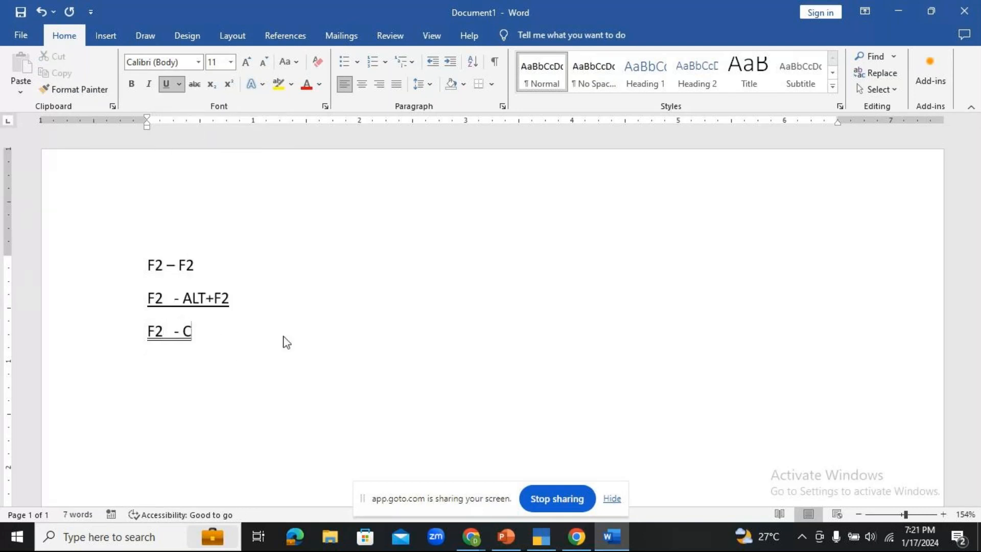
text(TRL)
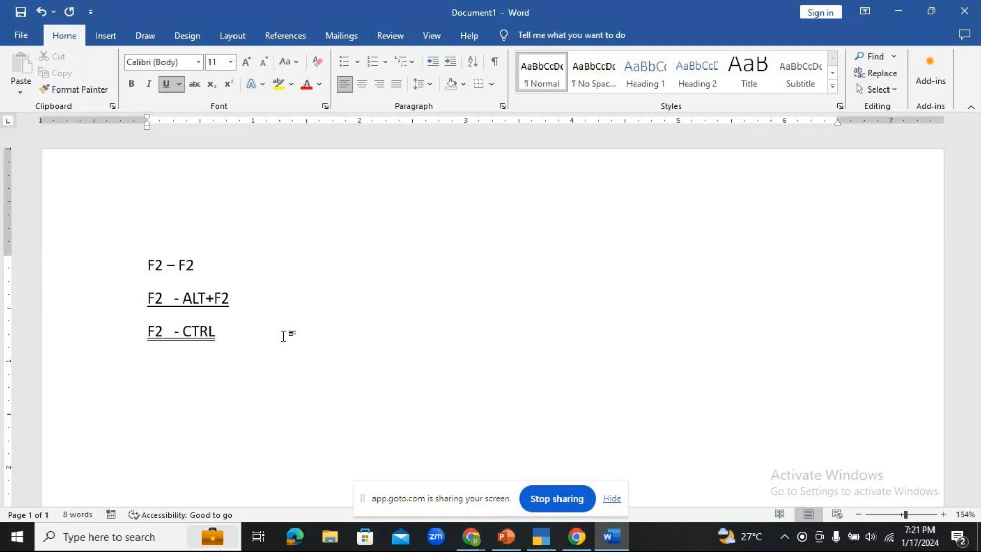
text(+F2)
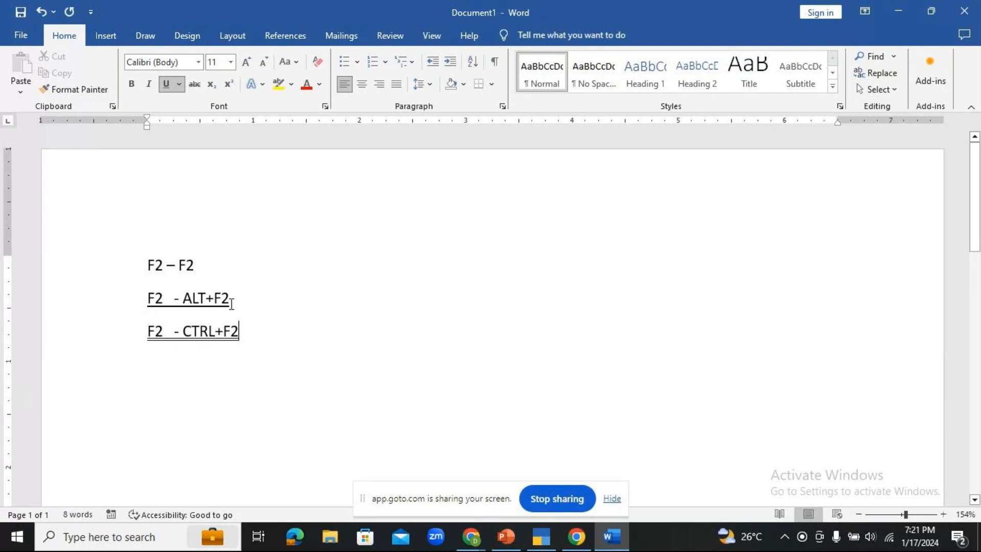
drag(183, 331, 248, 332)
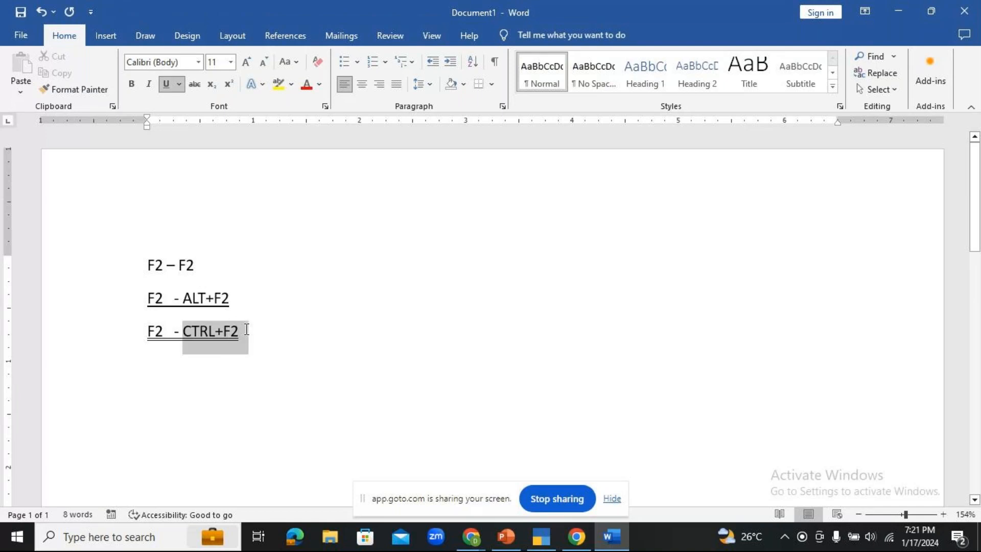
click(450, 378)
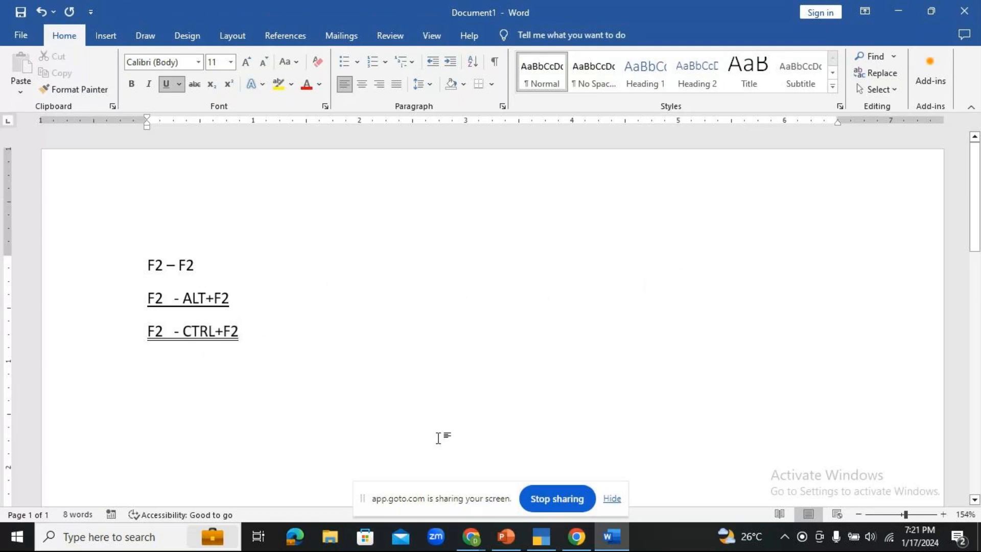
click(551, 544)
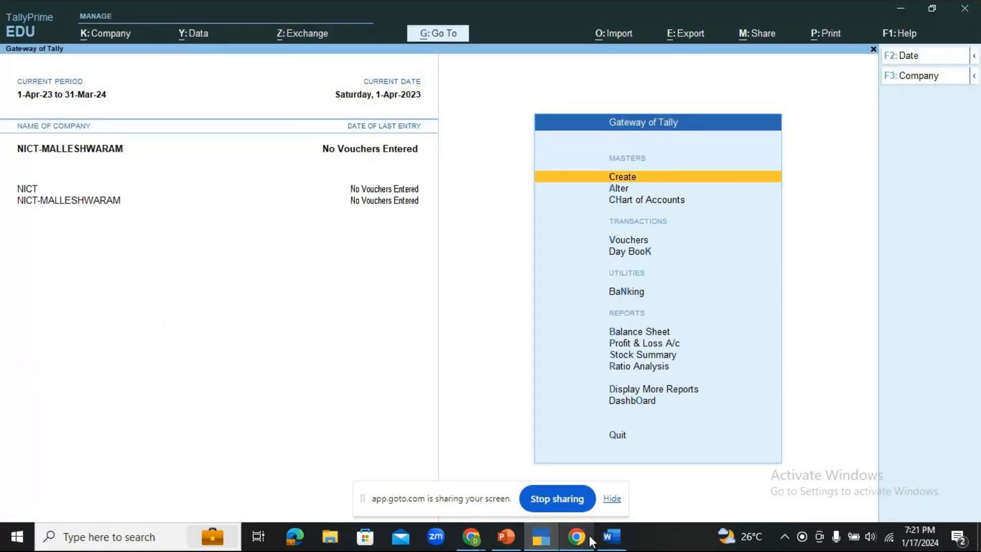
- Glance at the GoTo meeting window, return to TallyPrime, then switch to the PowerPoint presentation
mouse_move(472, 536)
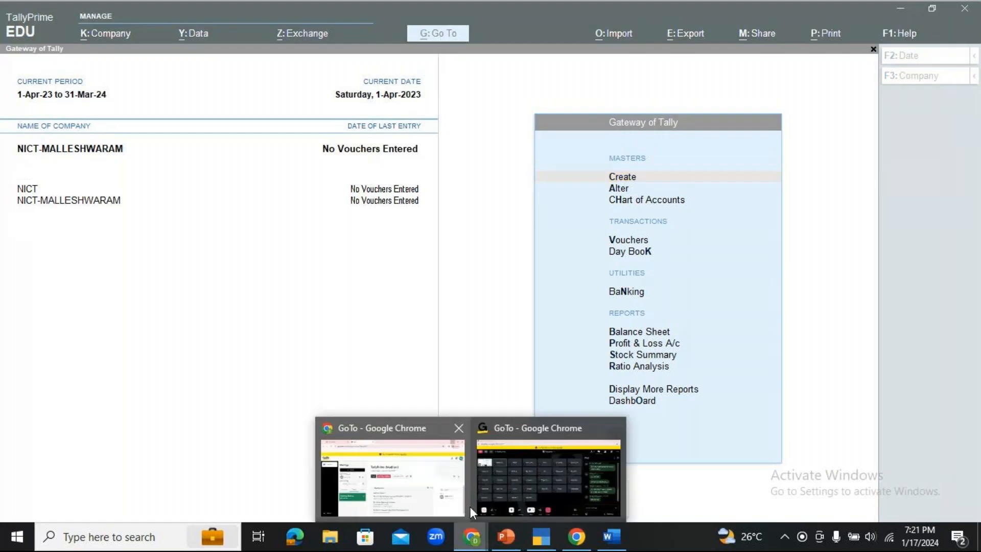
click(519, 483)
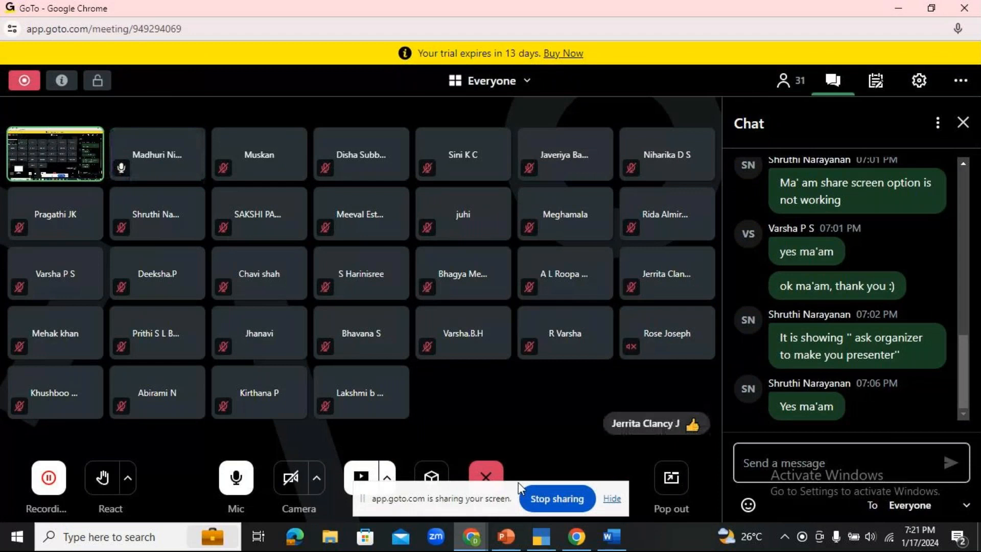
click(540, 536)
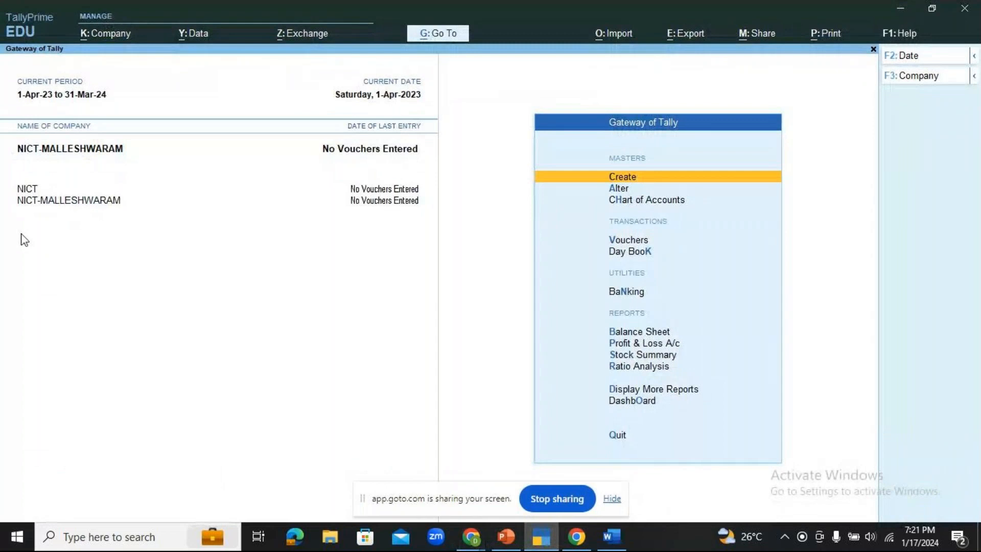
click(506, 536)
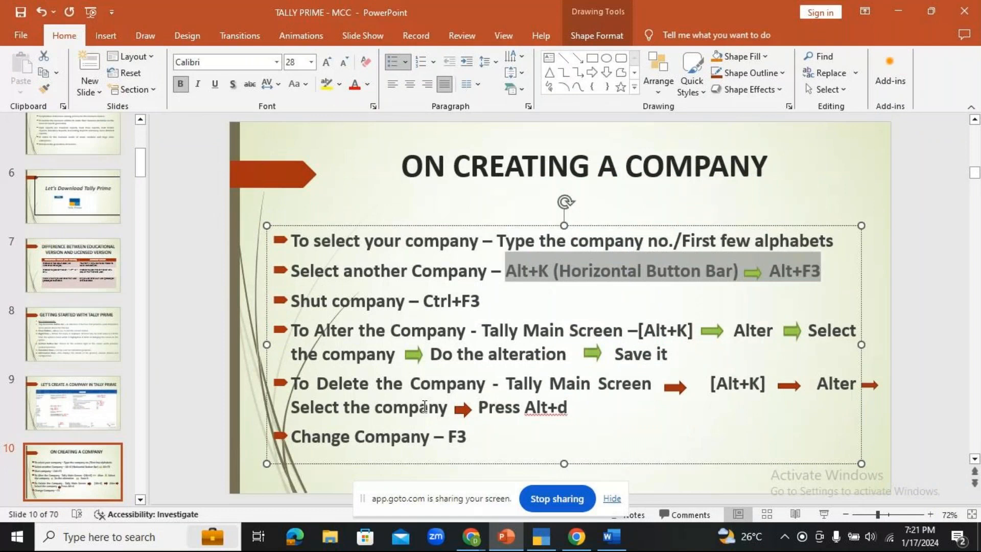
- Show the ON CREATING A COMPANY slide full screen, end the show, and Alt+Tab back to TallyPrime
click(348, 331)
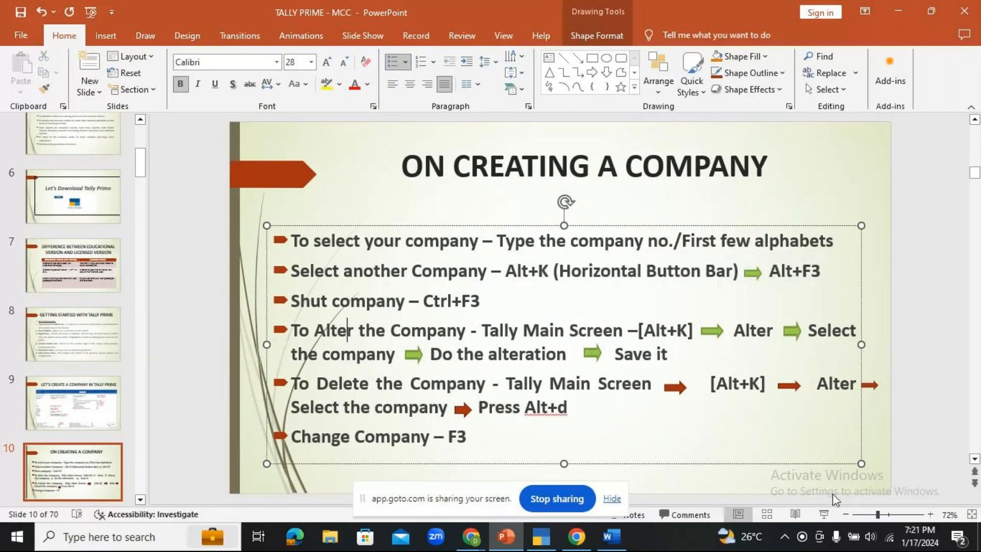
click(825, 514)
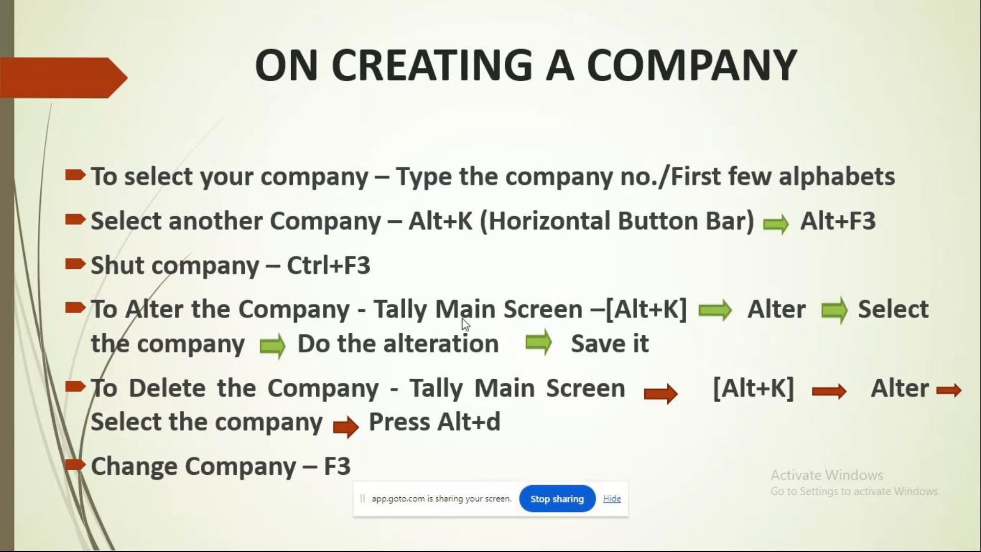
key(Escape)
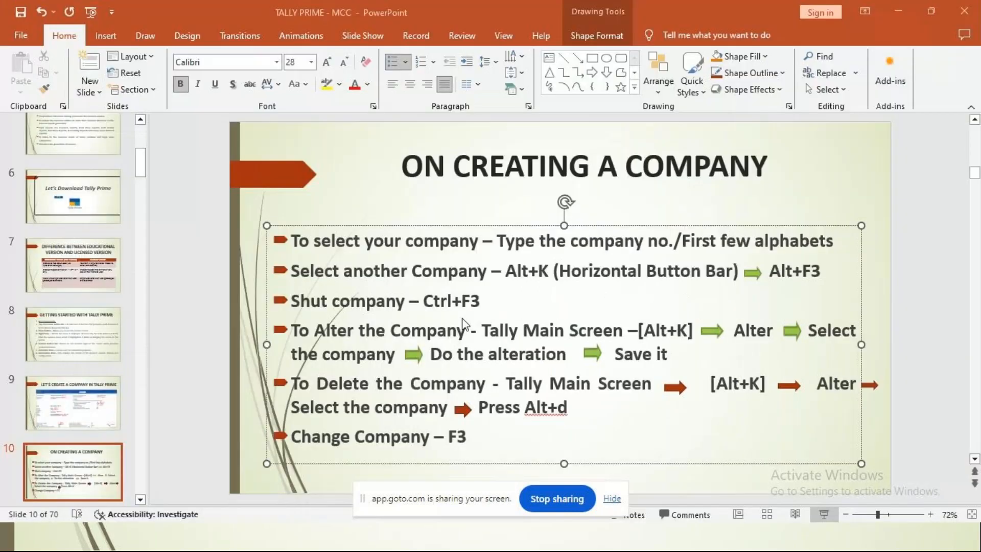
key(alt+Tab)
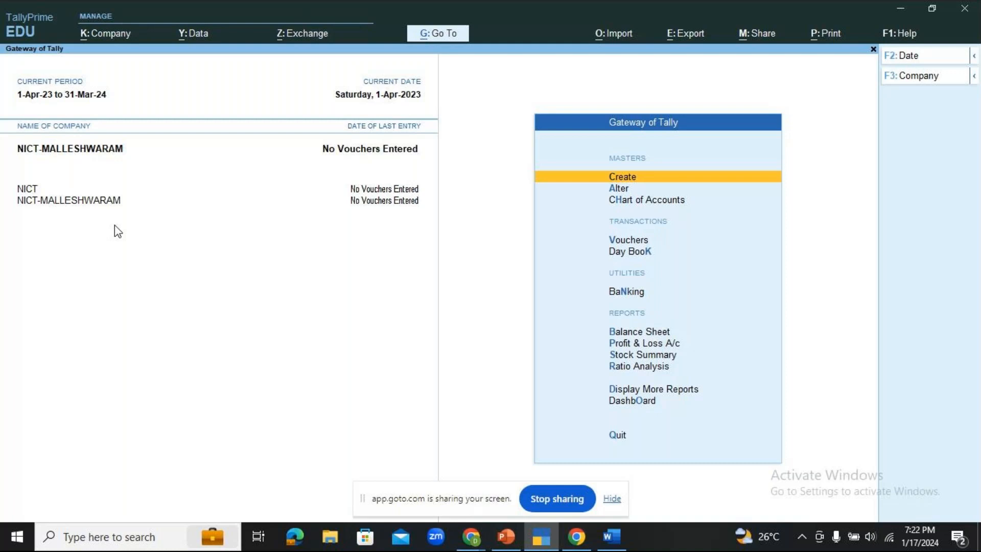
- Shut NICT-MALLESHWARAM from the Ctrl+F3 company list, leaving only NICT loaded
key(ctrl)
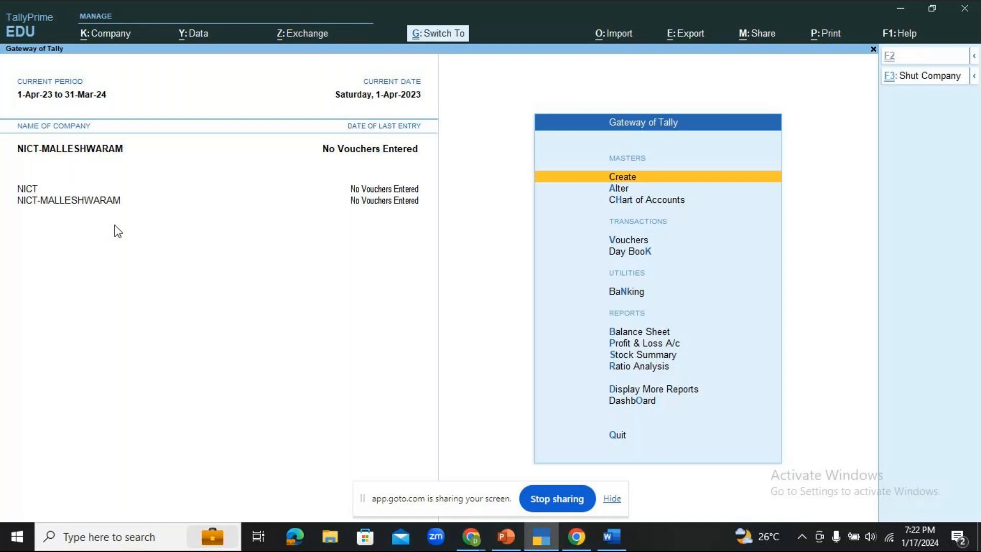
key(ctrl+F3)
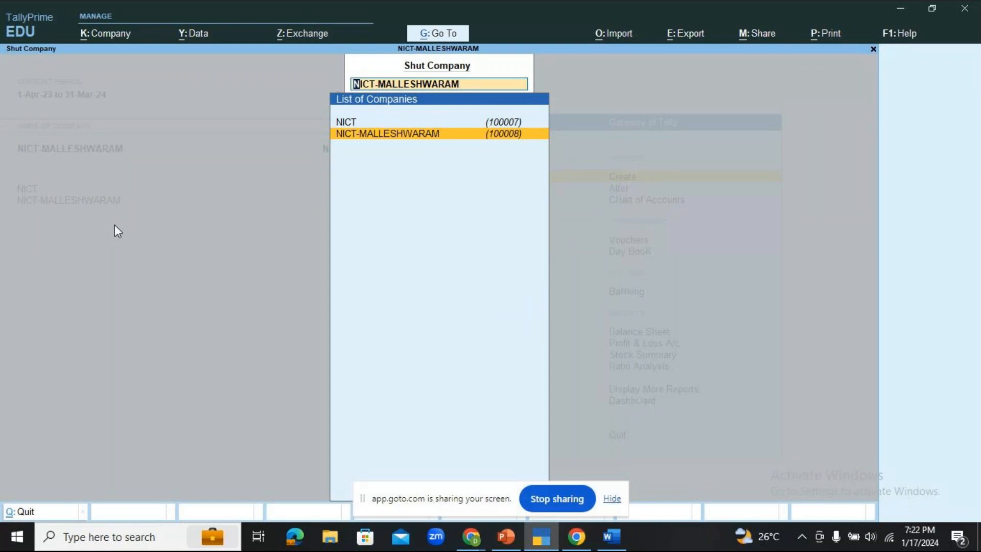
key(Return)
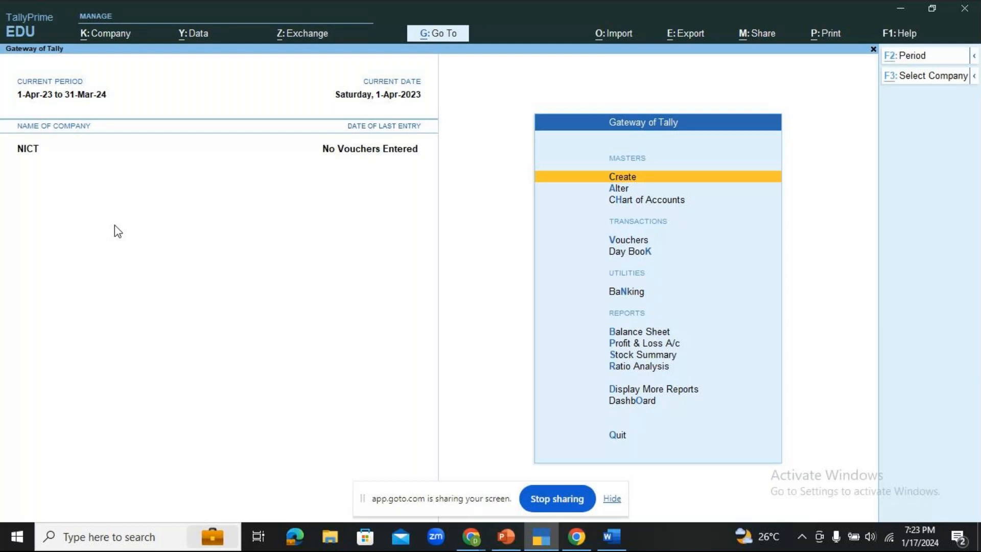
- Open NICT in Company Alteration through the Alt+K company menu's Alter option
key(alt+k)
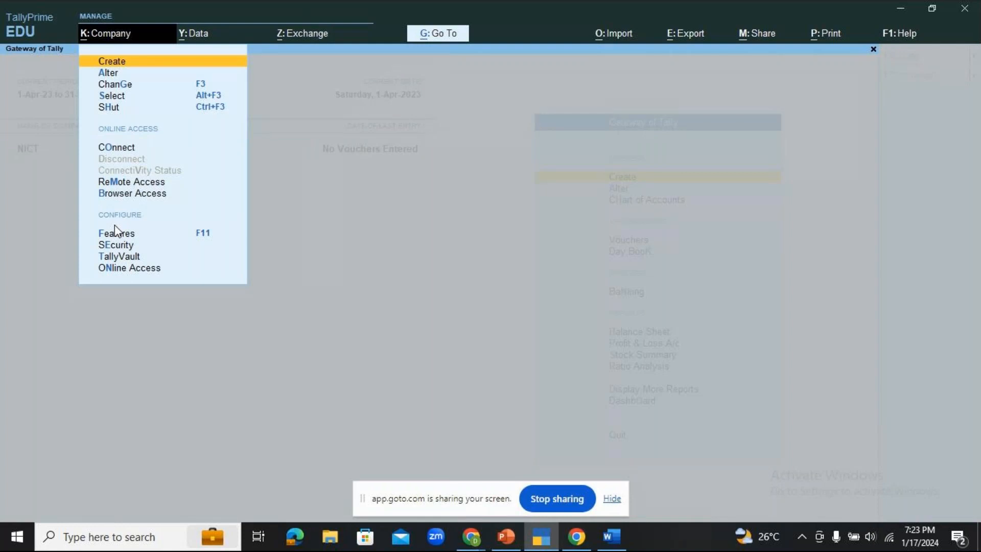
key(Down)
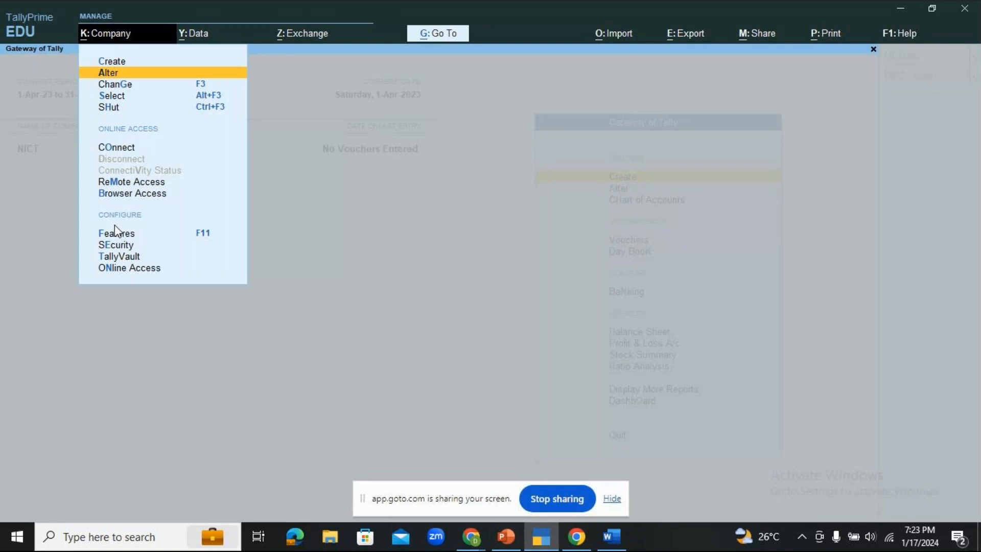
key(Return)
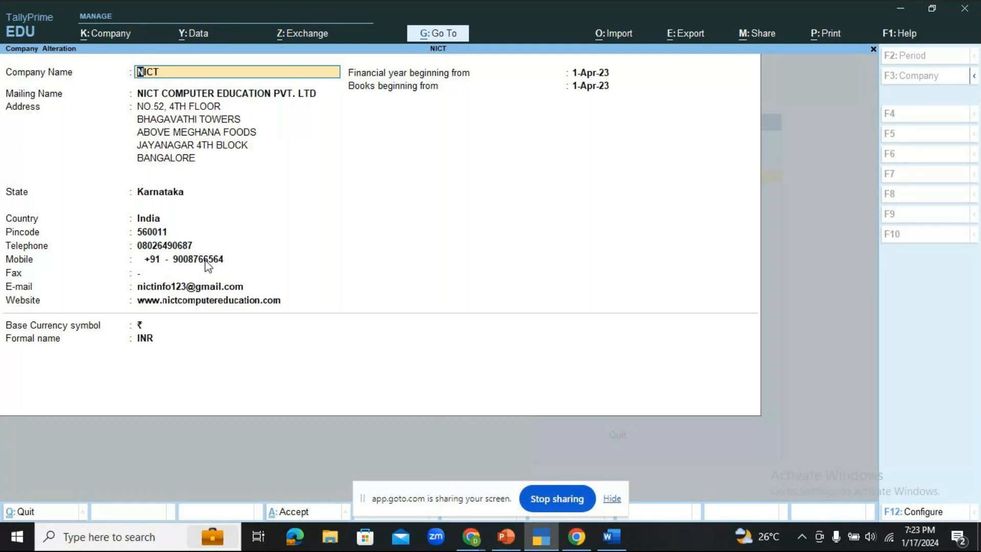
- Advance to NICT's Mobile field and type the new mobile number over the old one
key(Return)
key(Return)
key(Return)
key(Return)
key(Return)
key(Return)
key(Return)
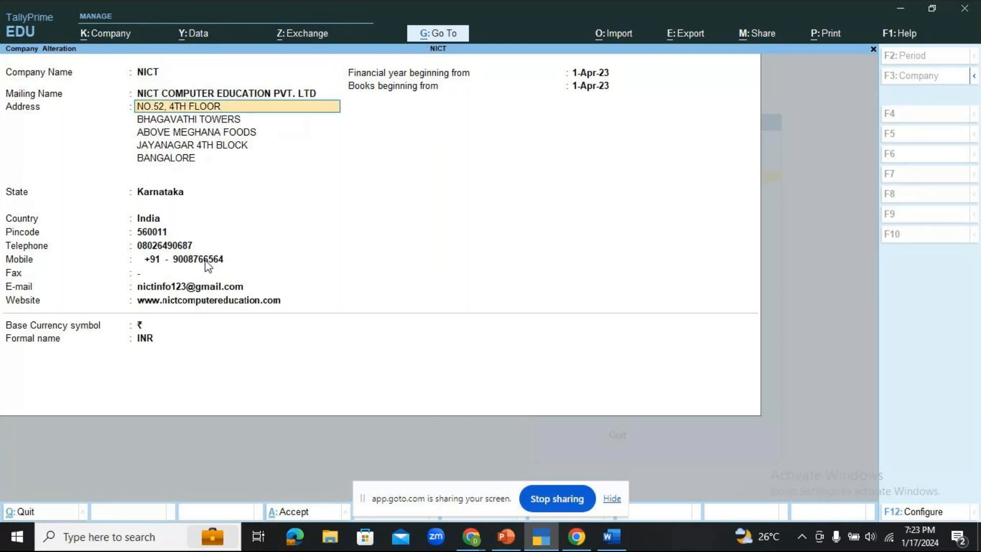
key(Return)
key(Return)
key(Return)
key(Return)
key(Return)
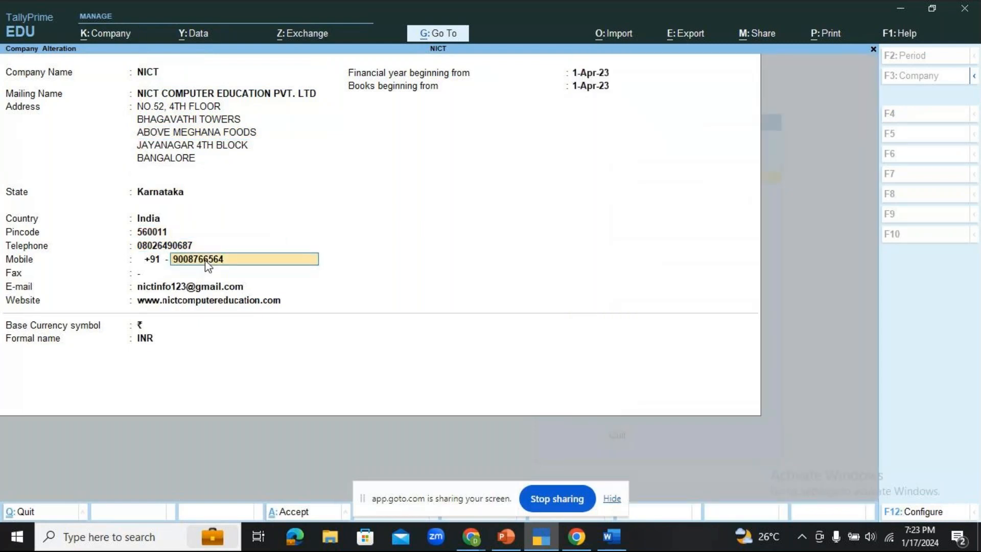
key(ctrl)
- Accept NICT's altered details with Ctrl+A, check the GoTo meeting window, then switch to PowerPoint
key(ctrl+a)
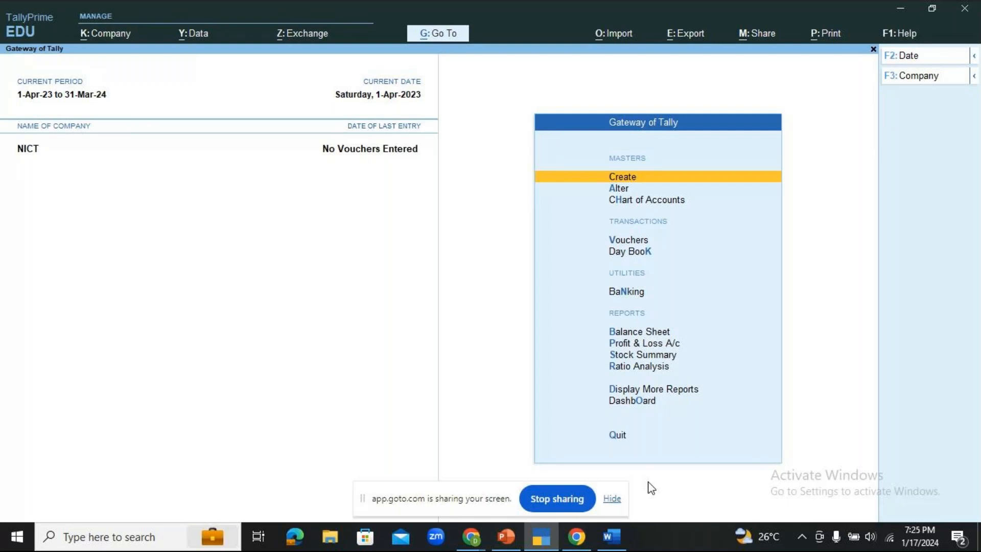
click(481, 540)
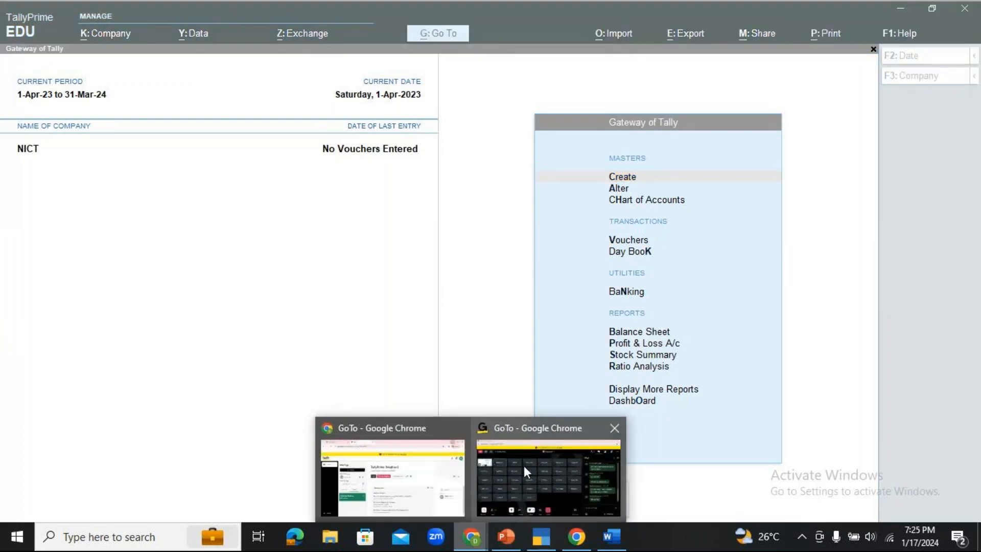
click(524, 467)
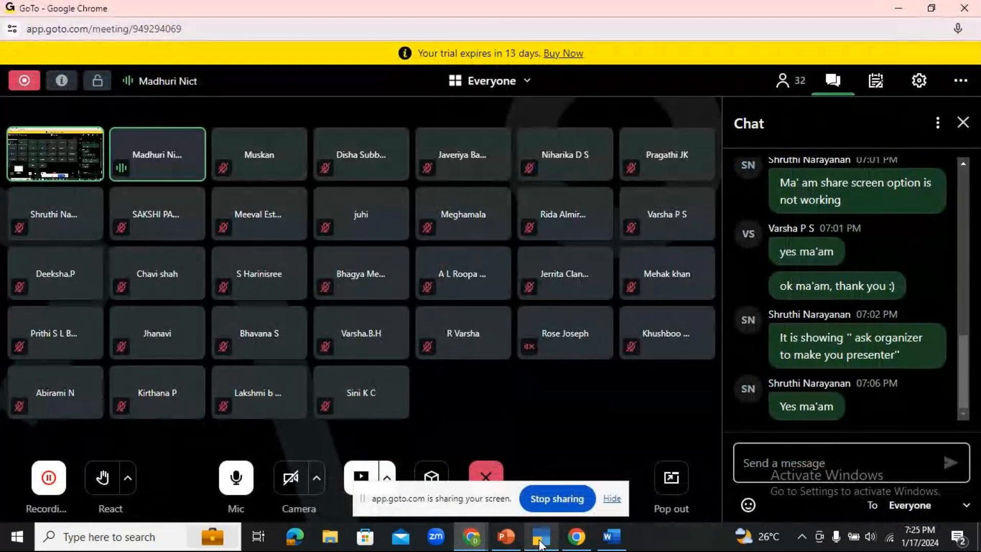
mouse_move(541, 545)
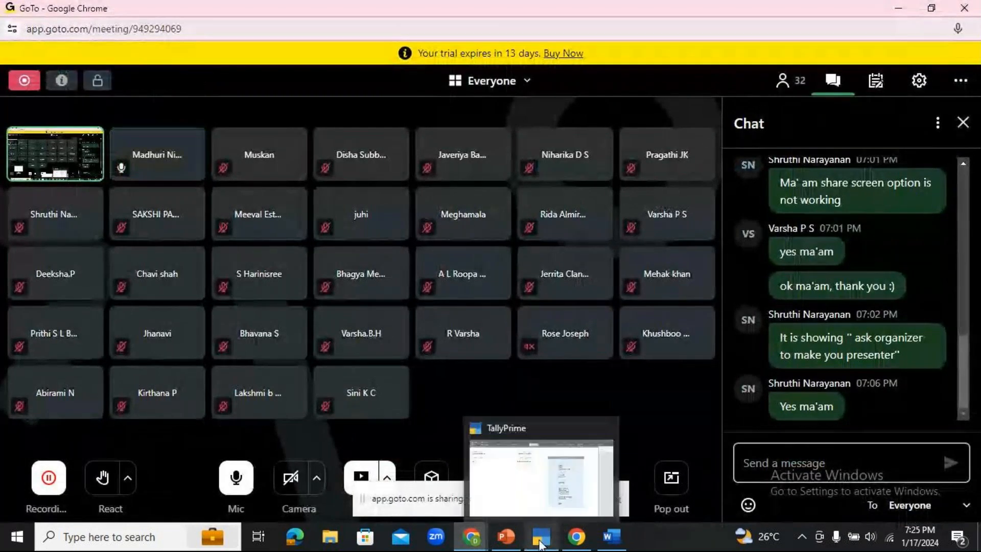
click(506, 537)
- Present the ON CREATING A COMPANY slide full screen again, end it, and return to TallyPrime
click(826, 514)
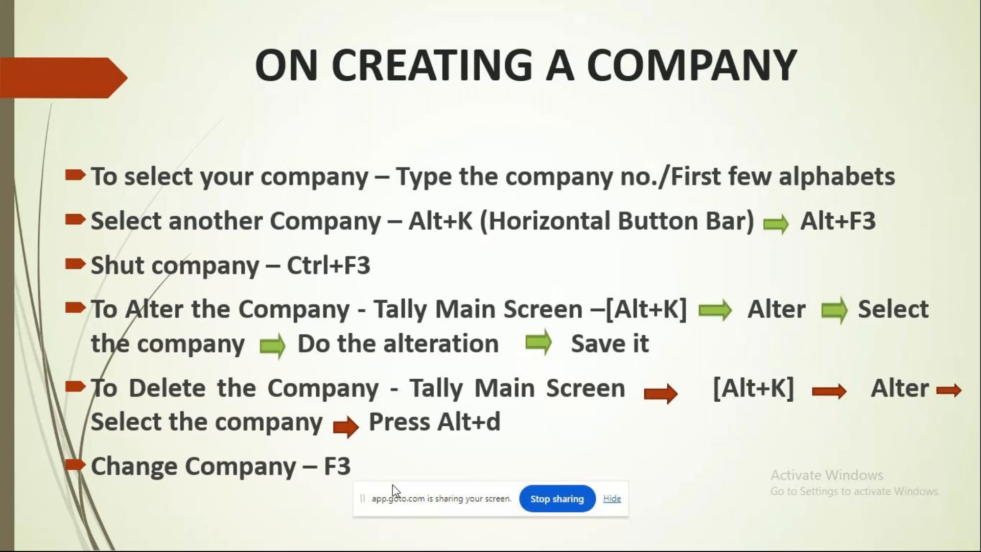
key(Escape)
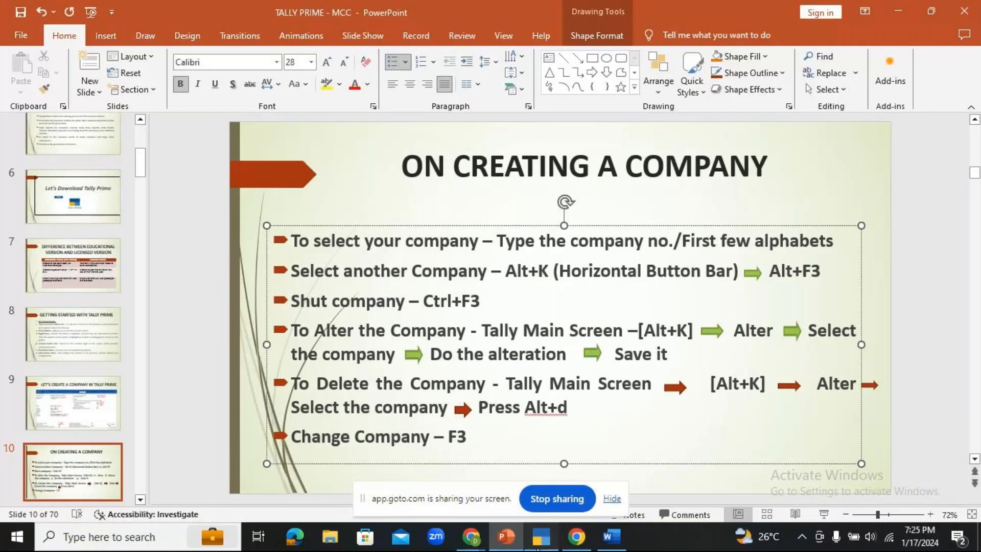
click(537, 548)
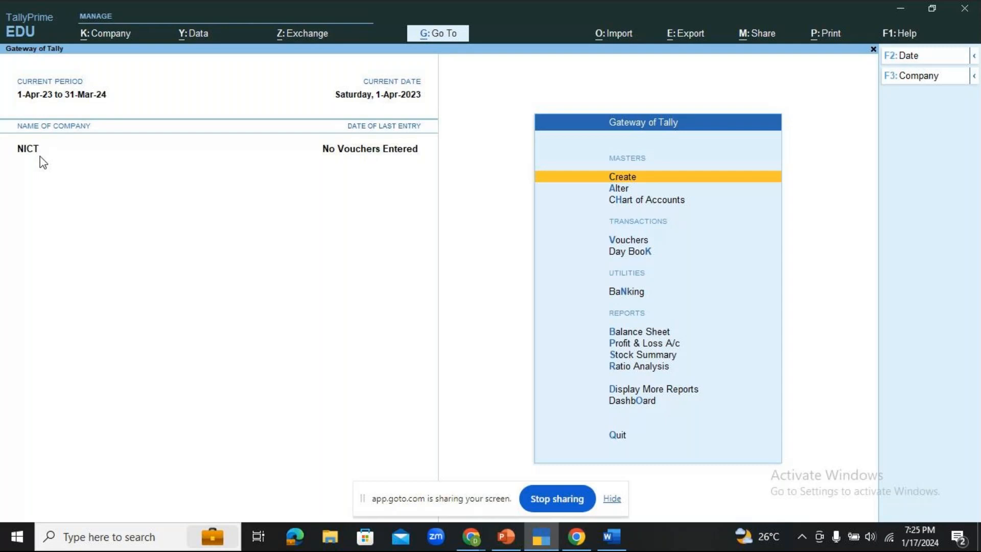
- Reopen NICT-MALLESHWARAM by typing 08 in the Alt+F3 Select Company list
key(alt)
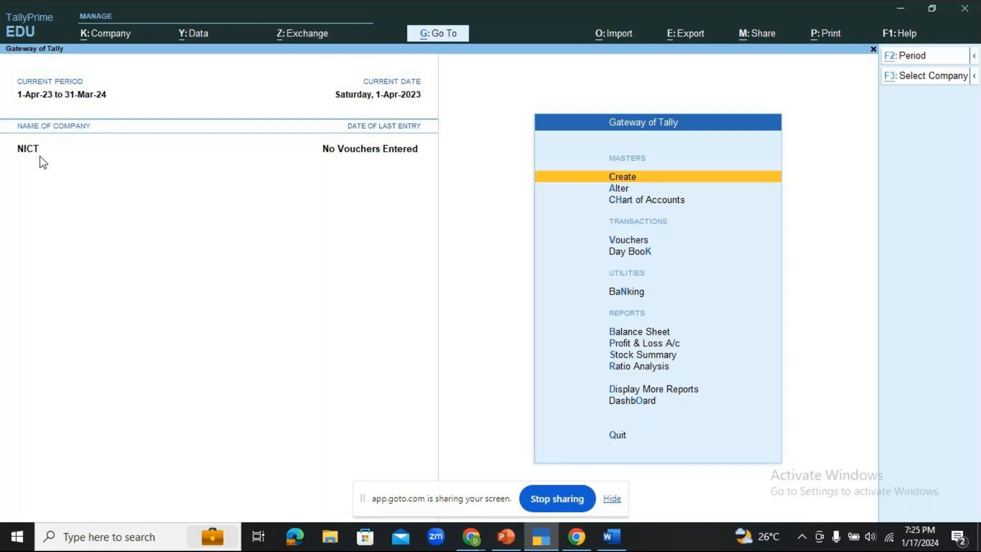
key(alt+F3)
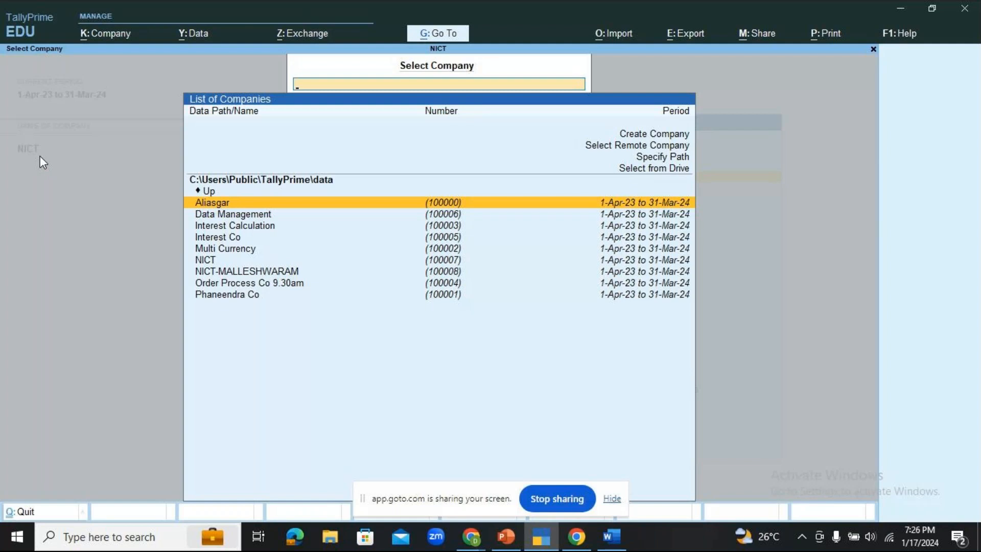
text(08)
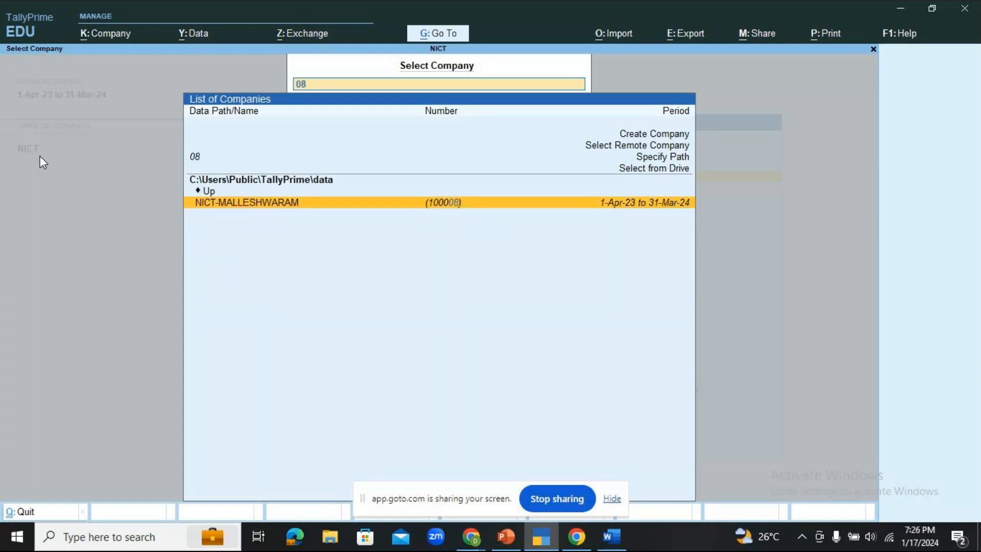
key(Return)
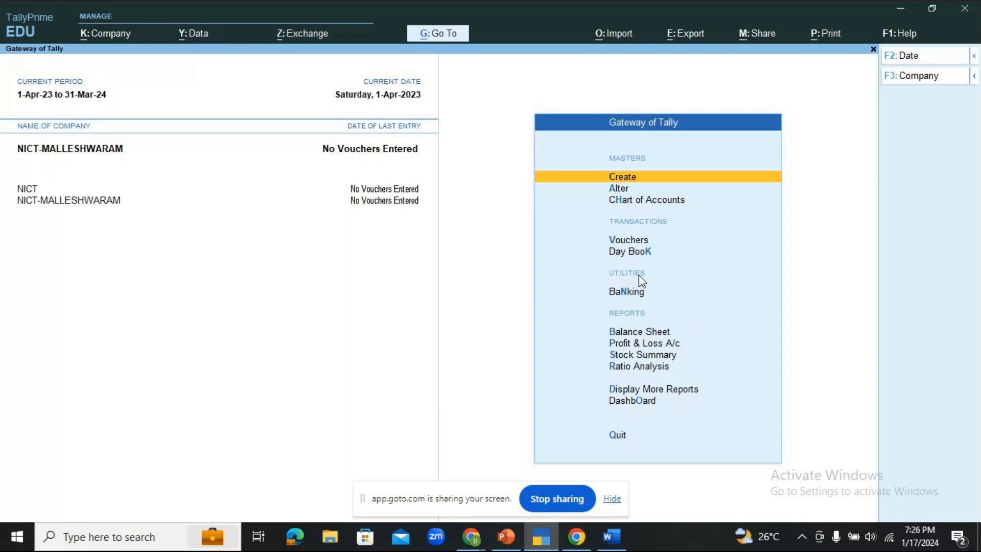
- Make NICT active, then NICT-MALLESHWARAM again, and bring up the ON CREATING A COMPANY slide
click(31, 191)
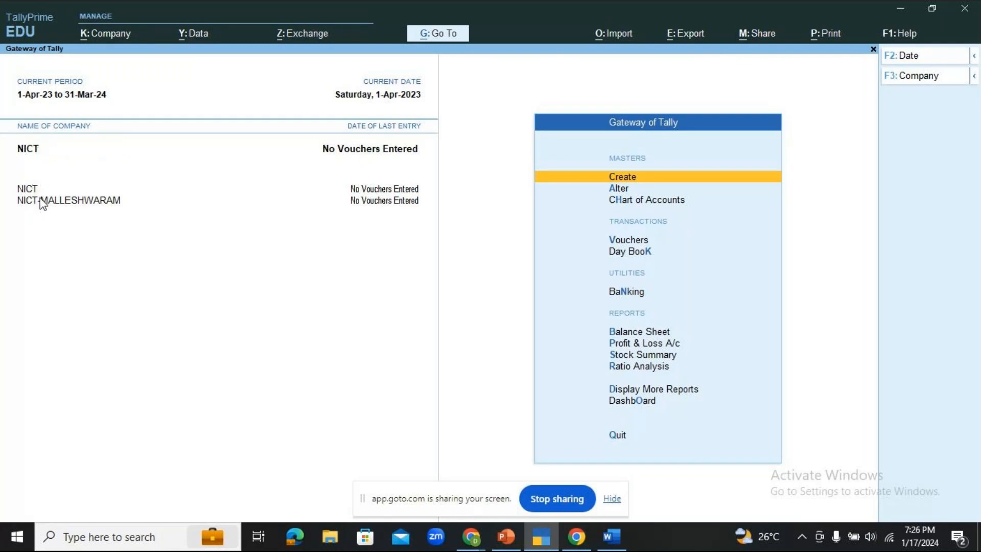
click(38, 201)
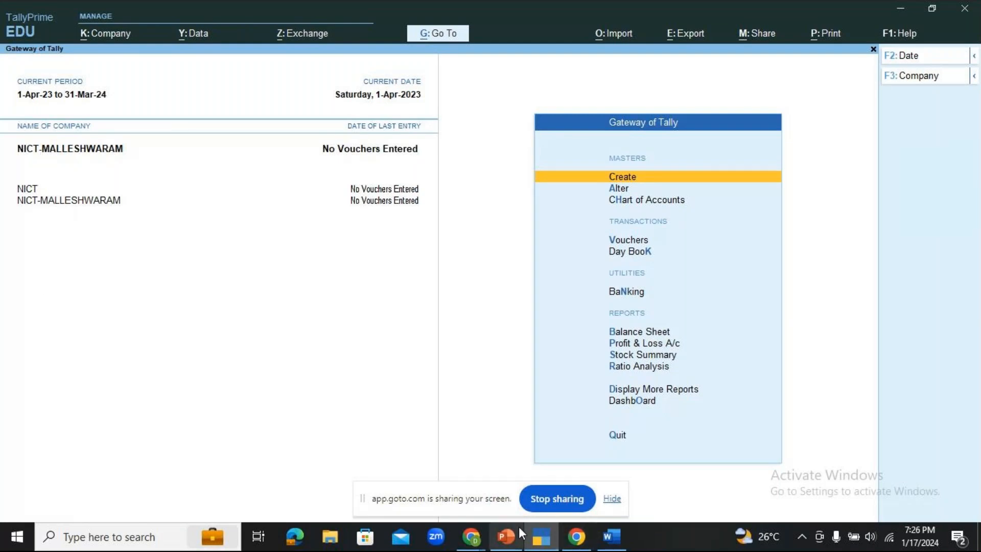
click(506, 538)
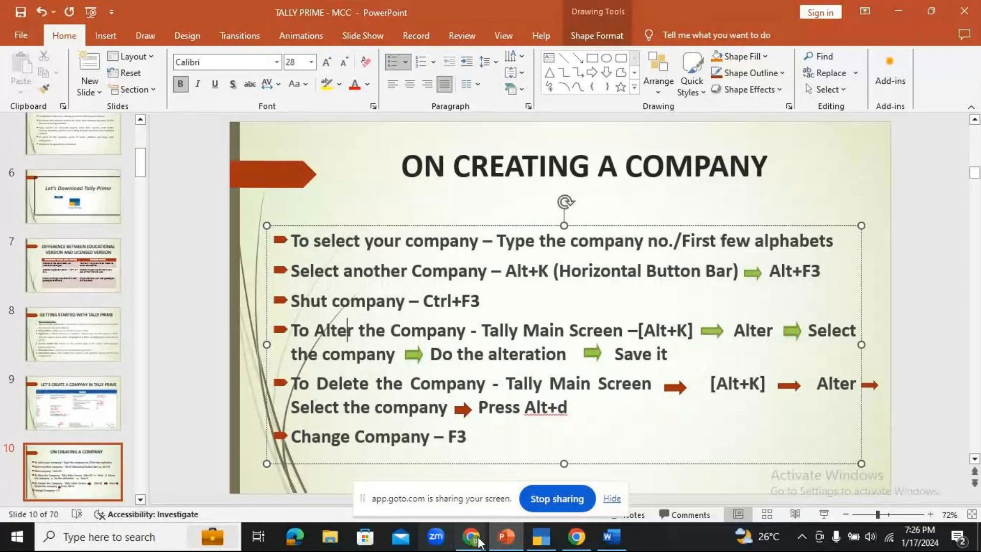
- Back in Tally, switch the current company to NICT through F3 Change Company
key(alt+Tab)
key(F3)
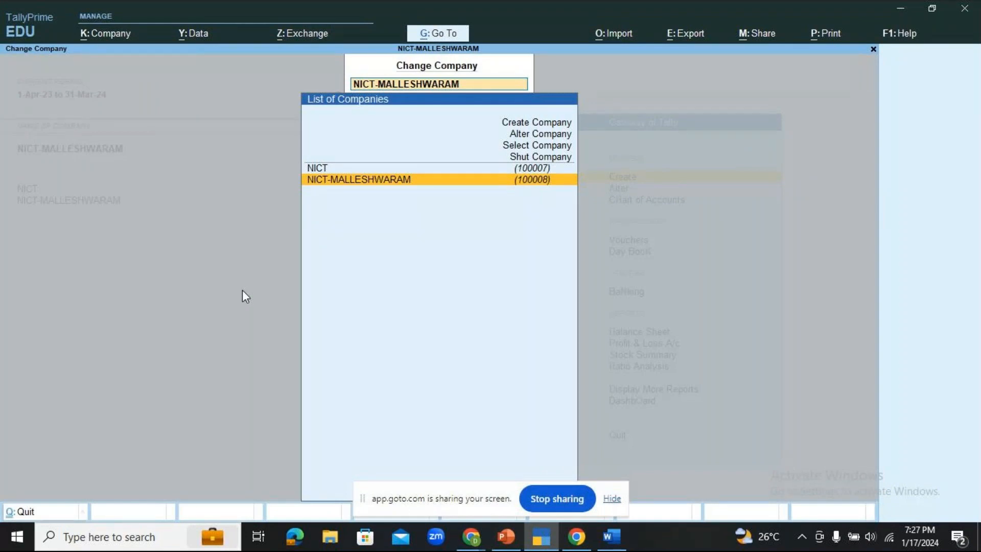
key(Up)
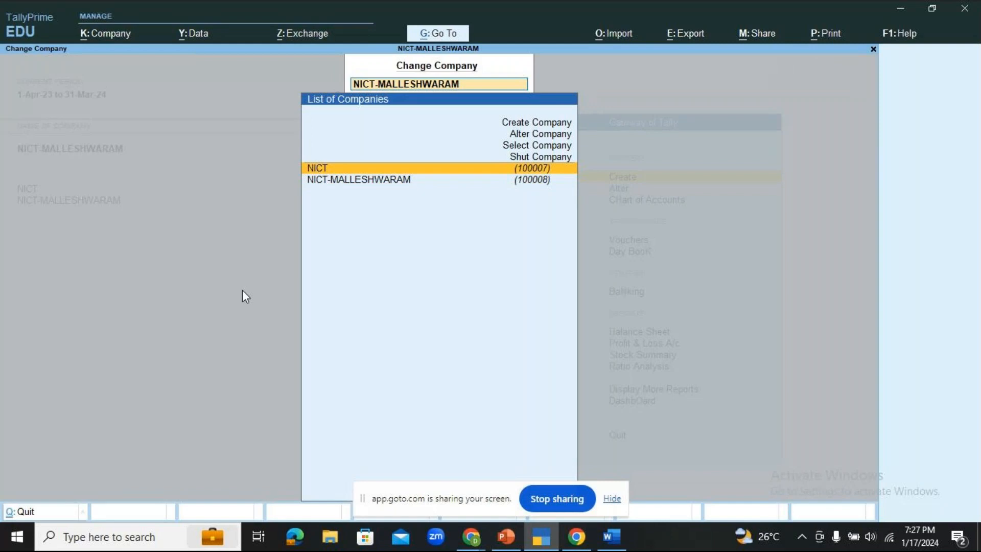
key(Return)
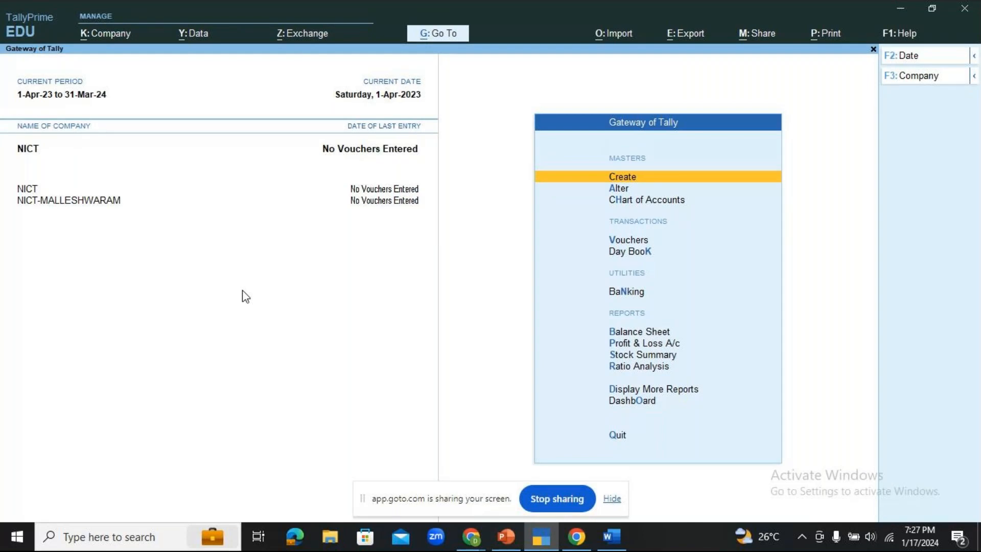
- Bring up PowerPoint, then the GoTo meeting window with its participant grid and chat
click(502, 537)
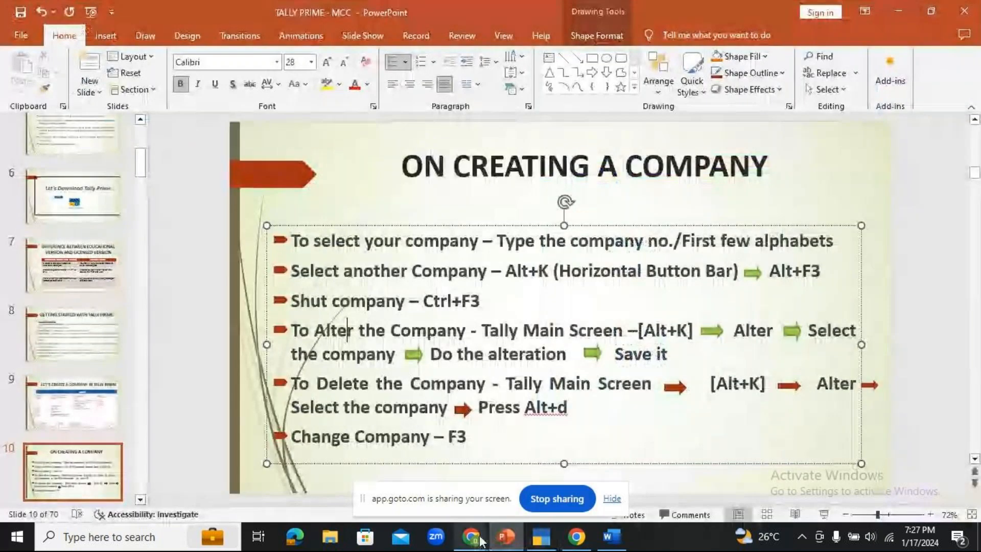
click(471, 537)
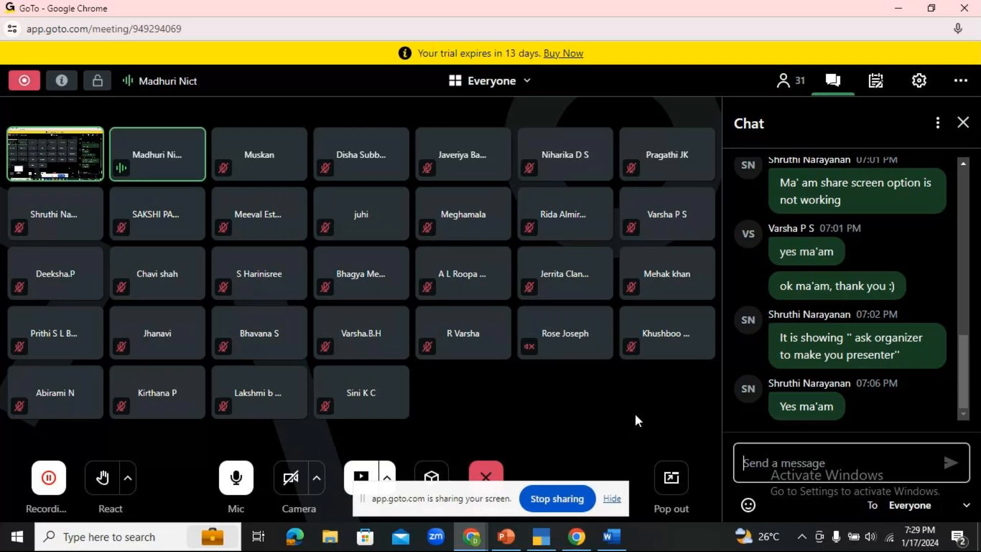
- Bring the 'On Creating a Company' slide back in front of the GoTo meeting
mouse_move(503, 536)
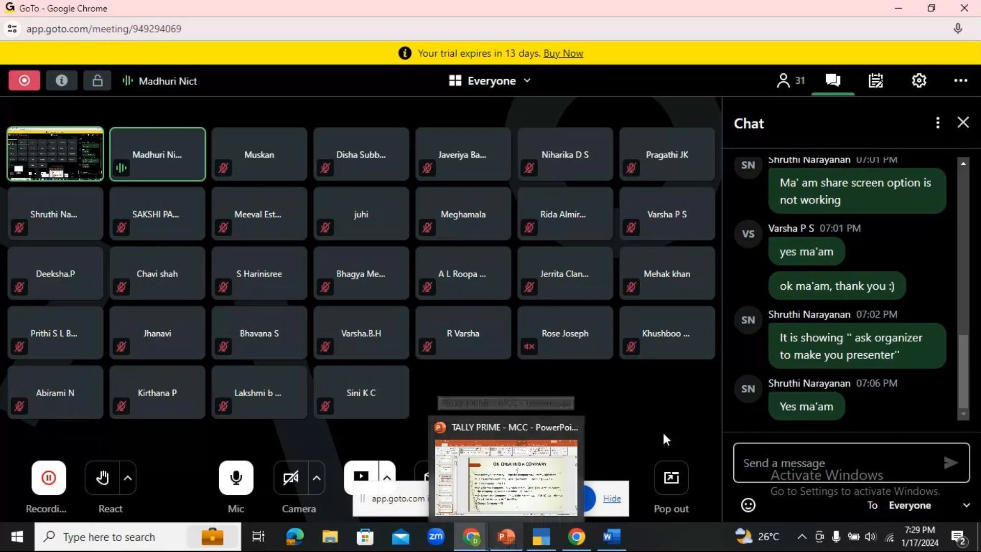
click(506, 537)
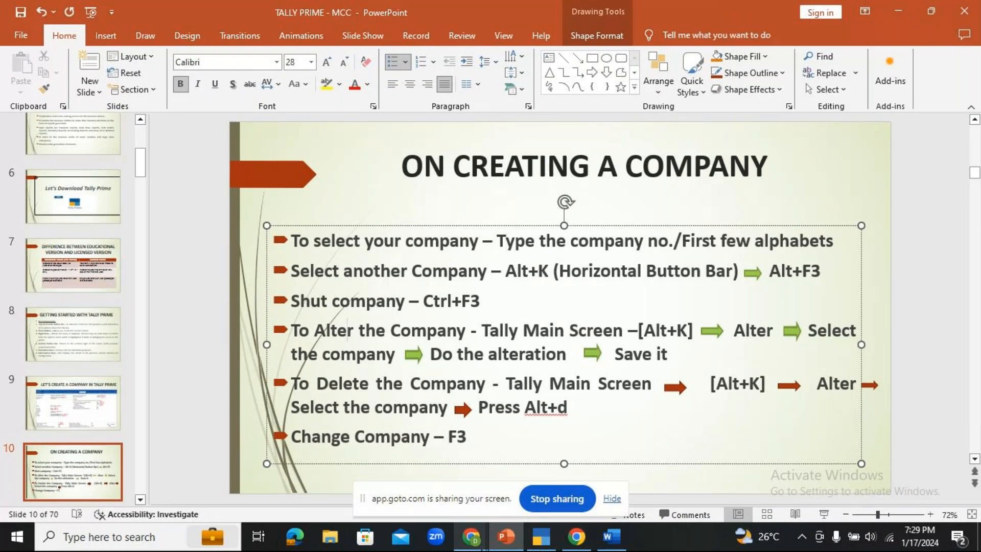
mouse_move(482, 549)
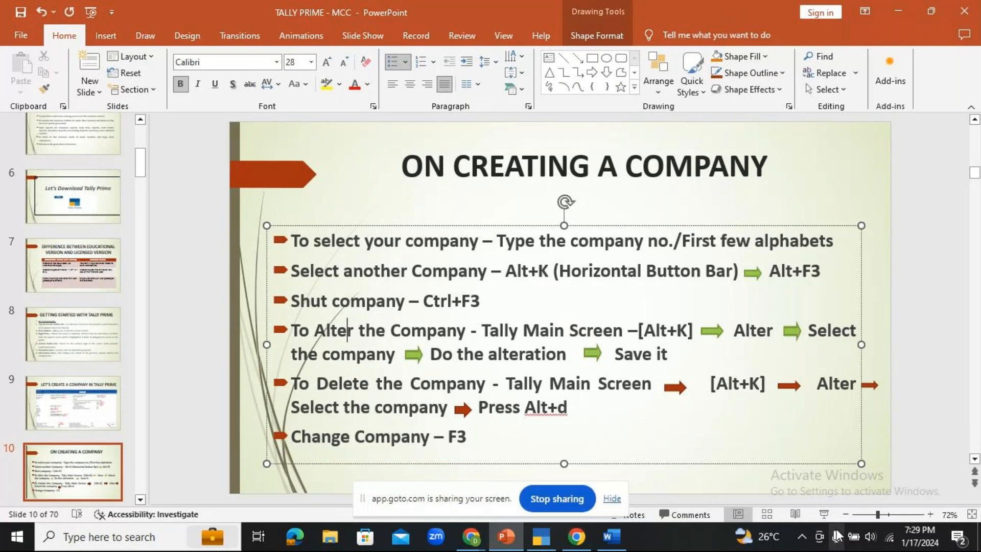
- Deselect the slide's text box and switch to Tally's Gateway with NICT current
click(808, 495)
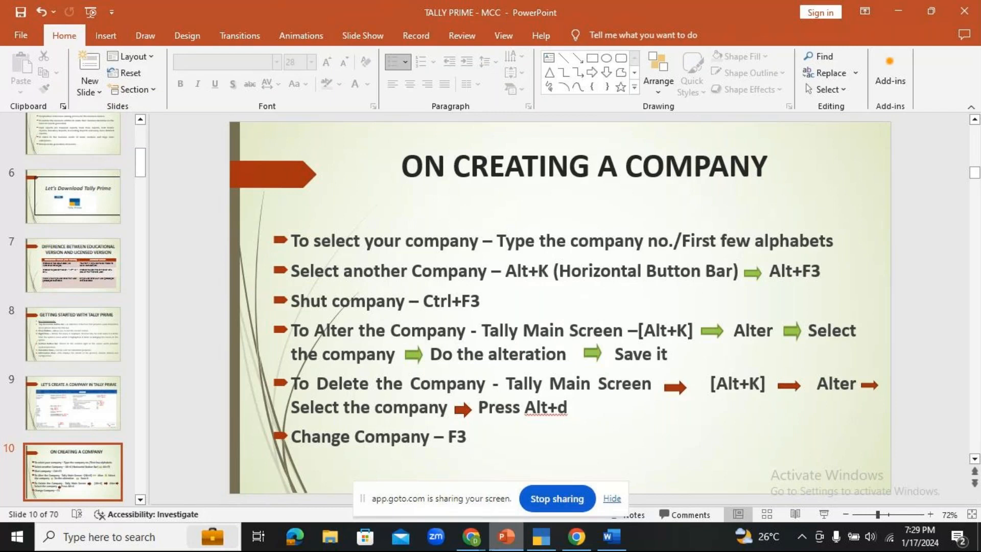
click(500, 455)
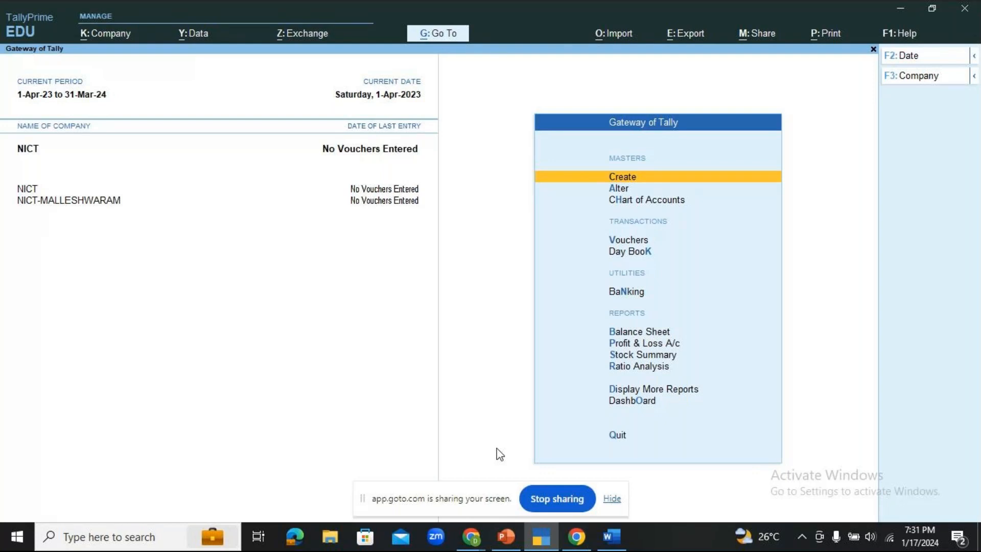
- Shut NICT with Ctrl+F3, leaving only NICT-MALLESHWARAM loaded, and call up the Company menu
key(ctrl)
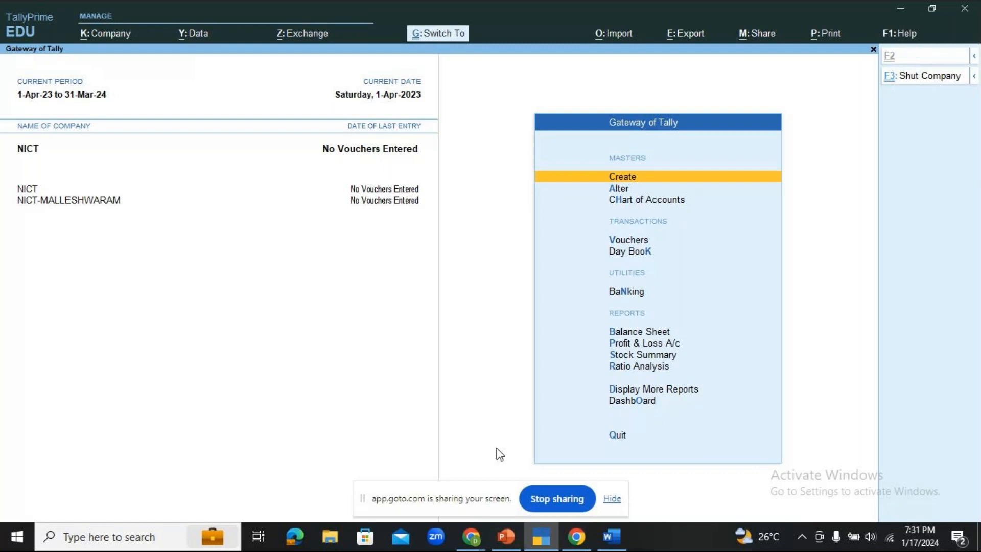
key(ctrl+F3)
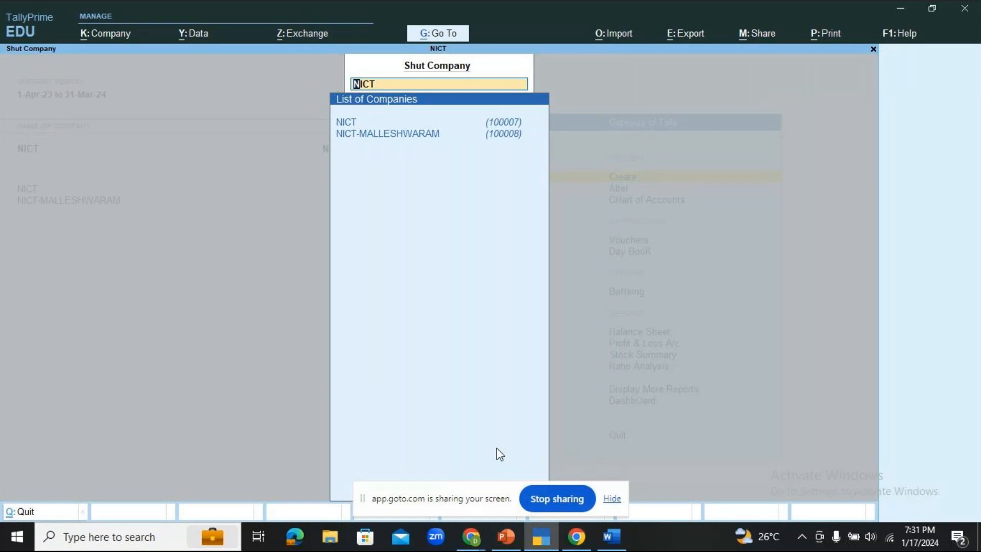
key(Down)
key(Up)
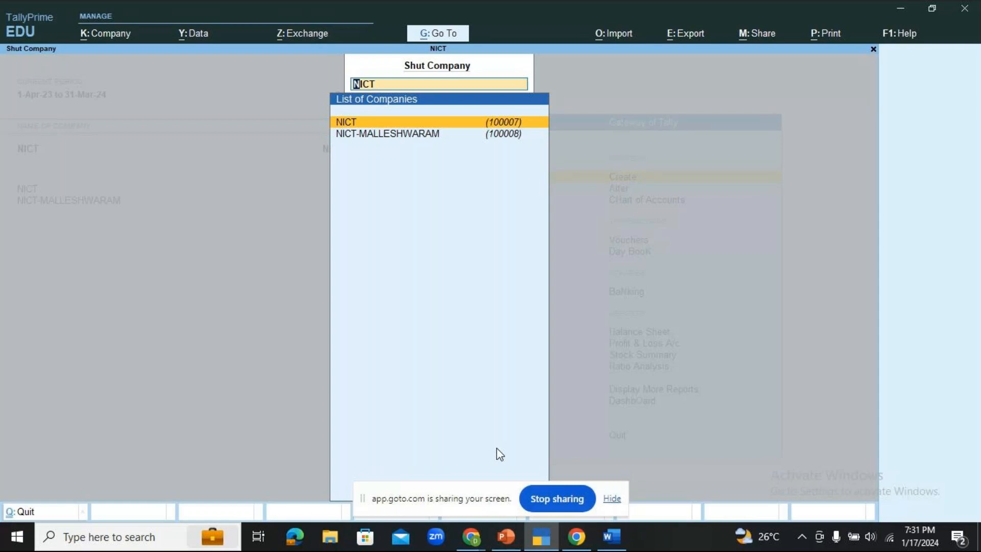
key(Return)
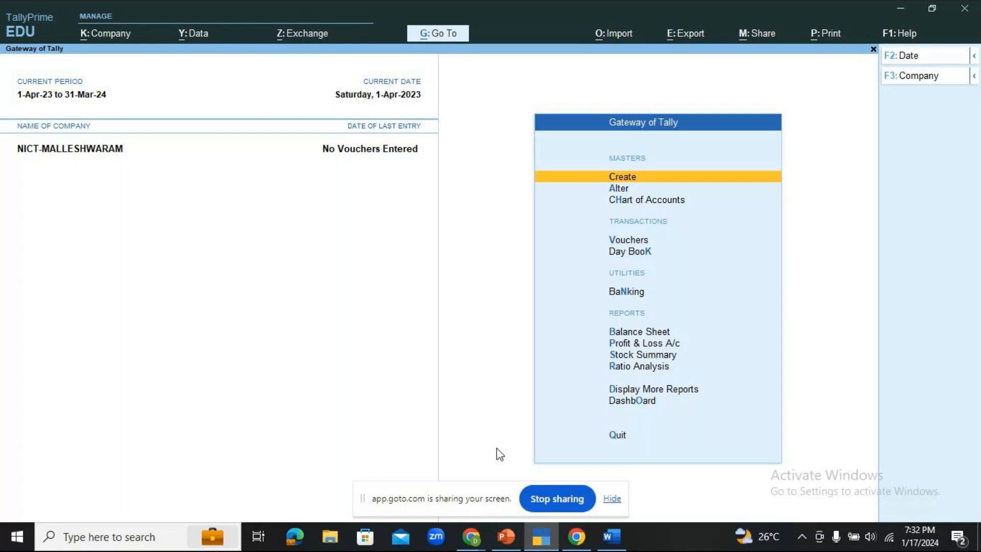
key(alt)
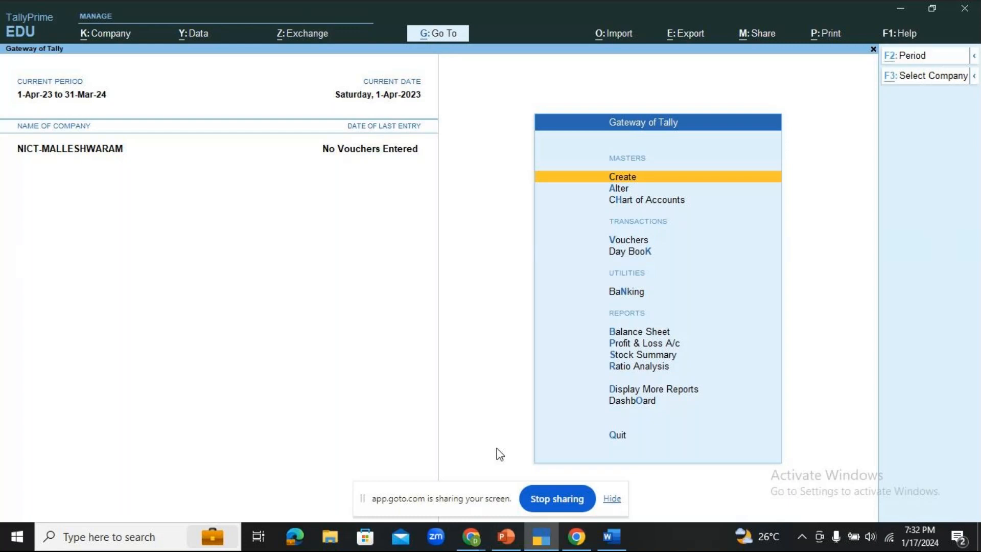
key(alt+k)
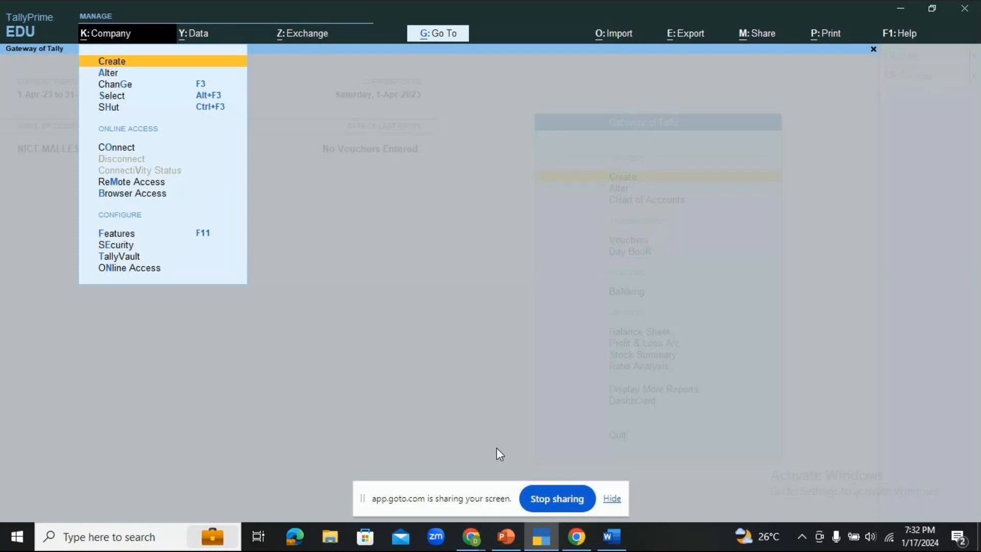
- Open NICT-MALLESHWARAM's Company Alteration screen, then switch to the PowerPoint slides
key(Down)
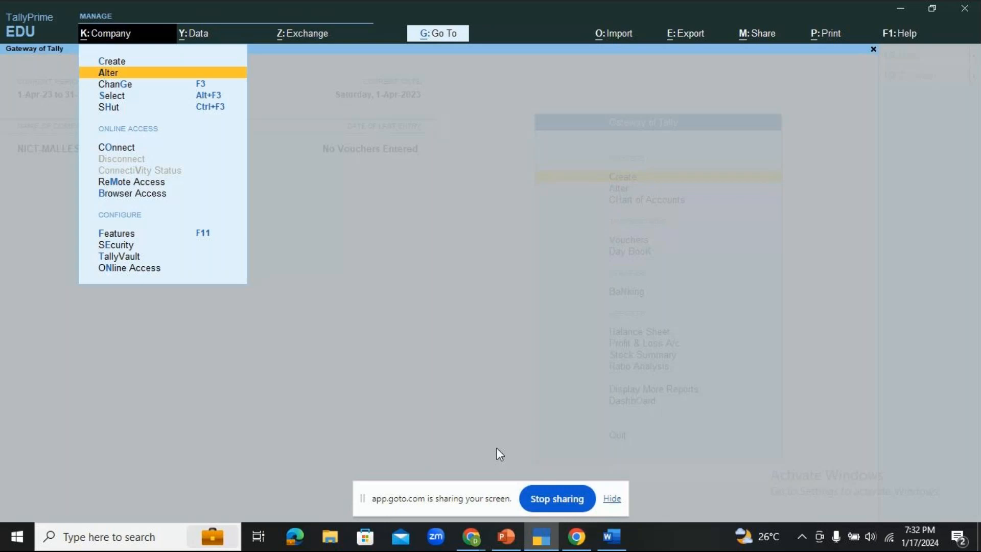
key(Return)
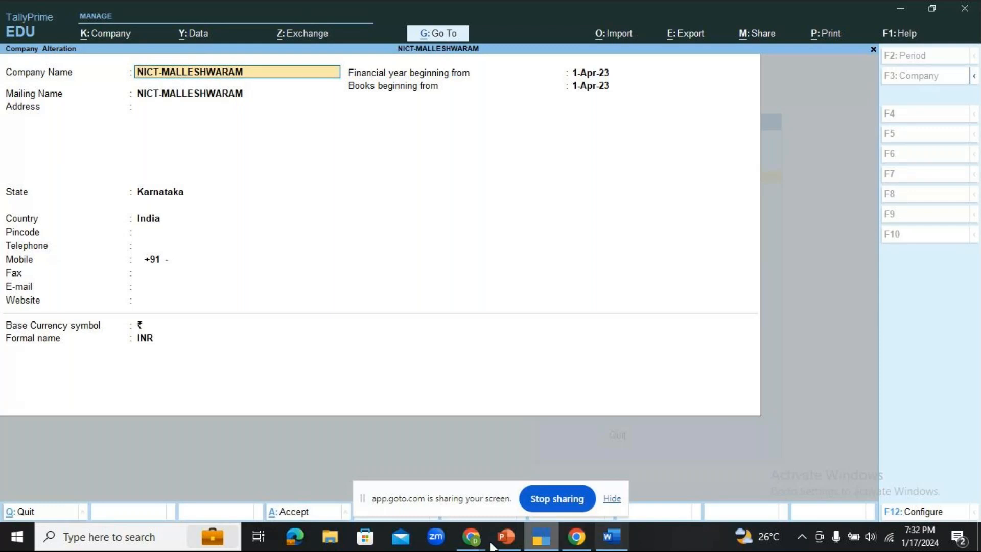
click(506, 536)
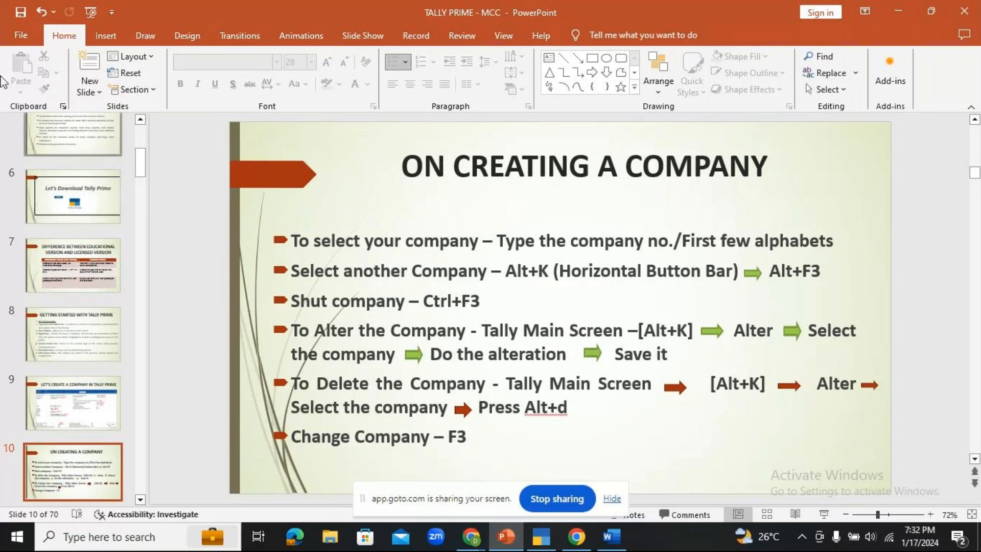
- Run the slideshow to the company-deletion steps, then return to the NICT-MALLESHWARAM alteration form
key(F5)
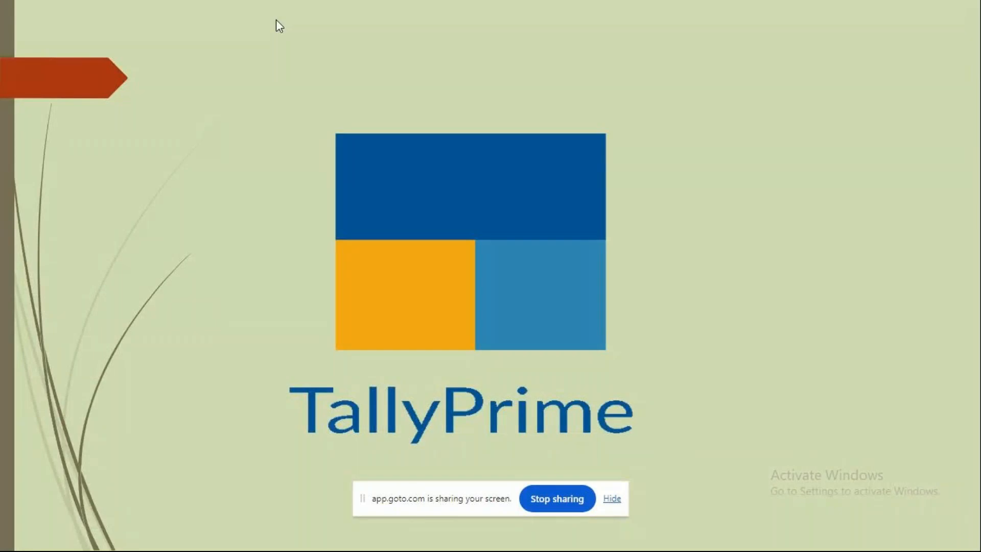
key(Right)
key(Right)
key(Right)
key(Right)
key(Right)
key(Right)
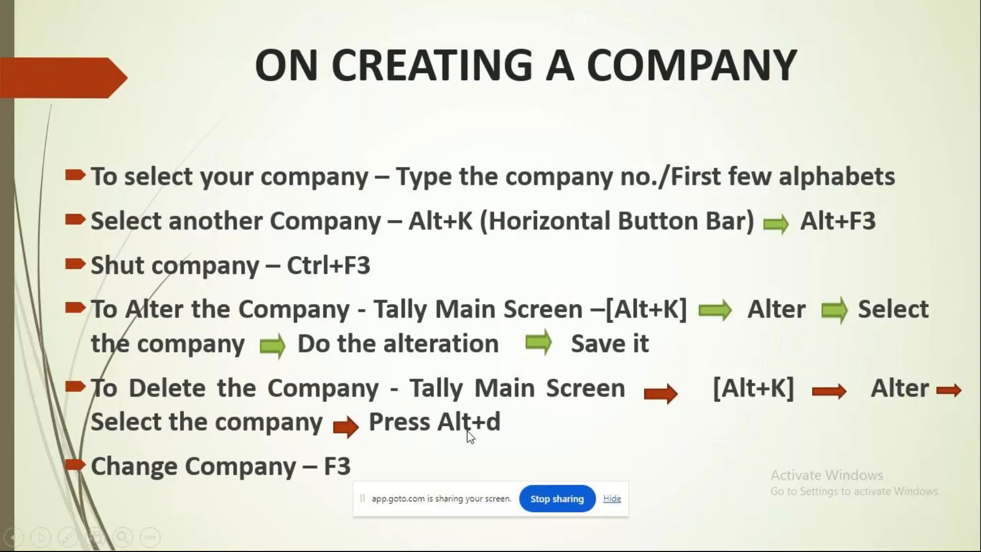
key(Escape)
click(541, 534)
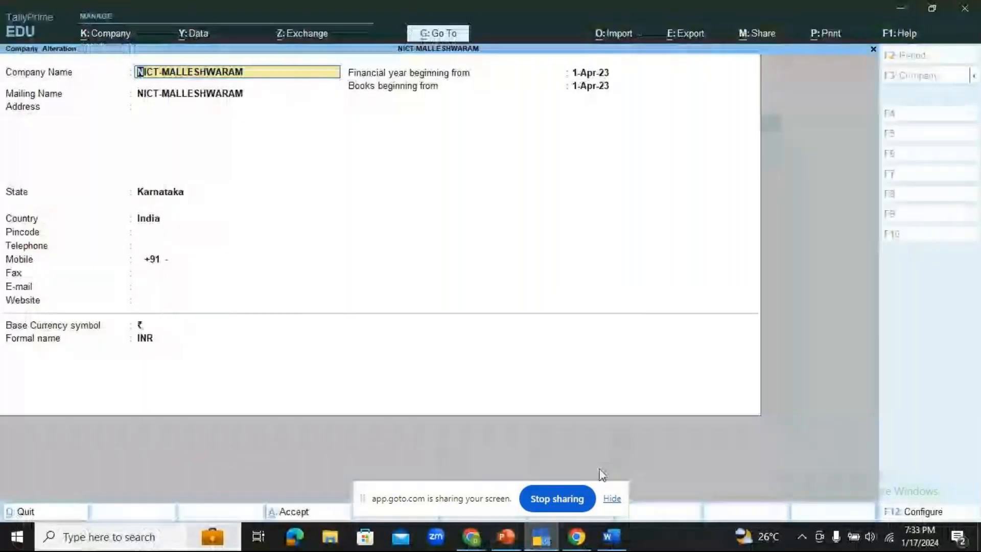
- Trigger Alt+D delete on NICT-MALLESHWARAM, then decline it and quit the alteration screen
key(alt+d)
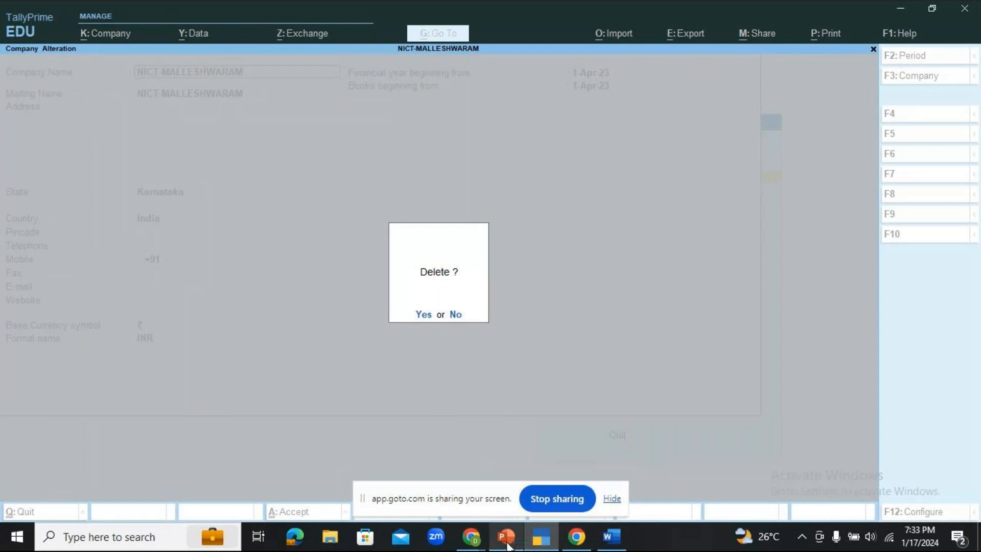
click(526, 489)
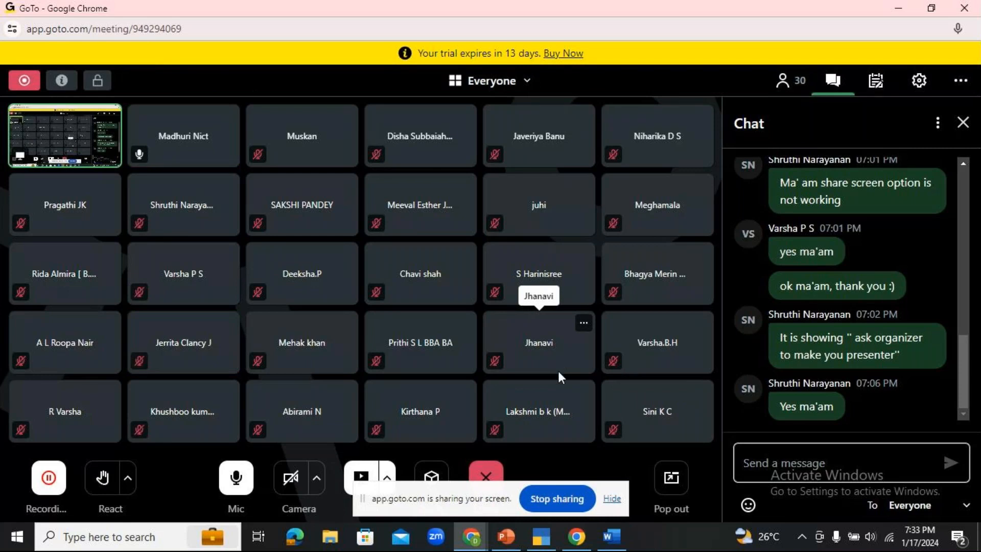
click(541, 537)
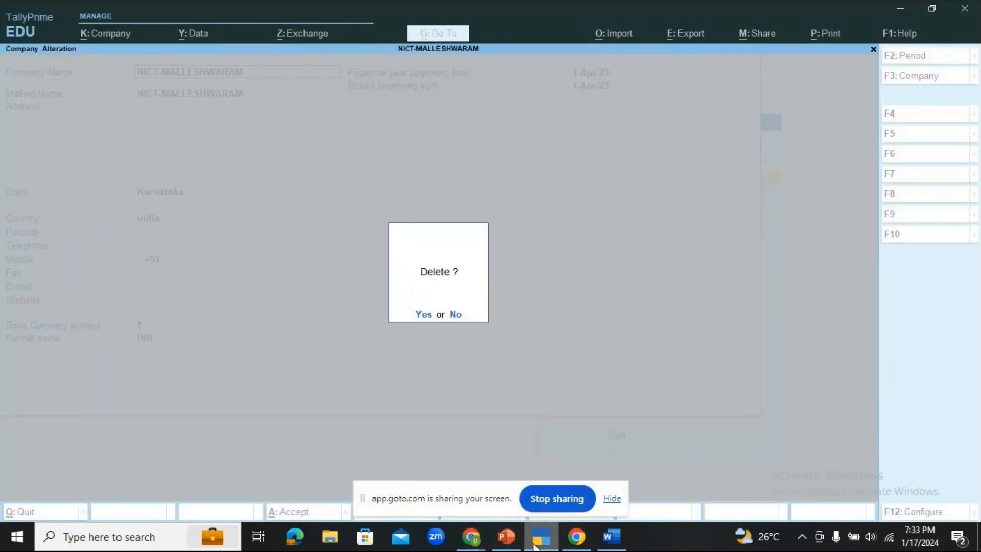
key(Escape)
key(Escape)
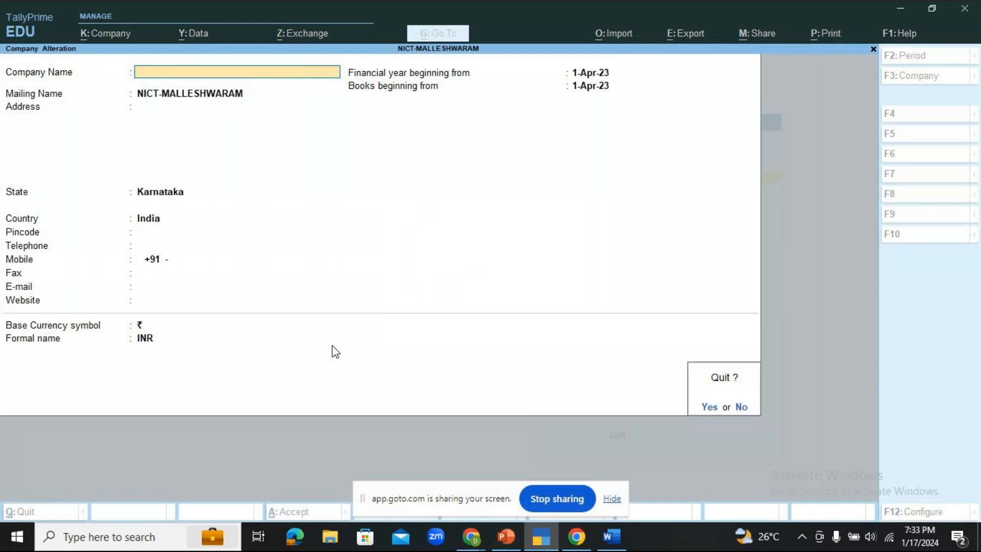
key(y)
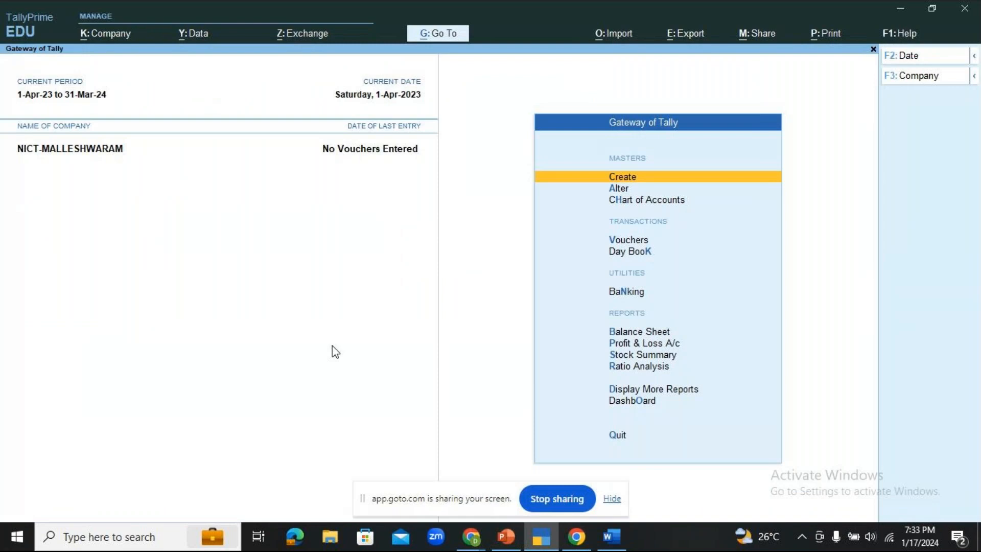
- Reopen NICT-MALLESHWARAM via Company > Alter and delete it with Alt+D, confirming Yes
click(105, 36)
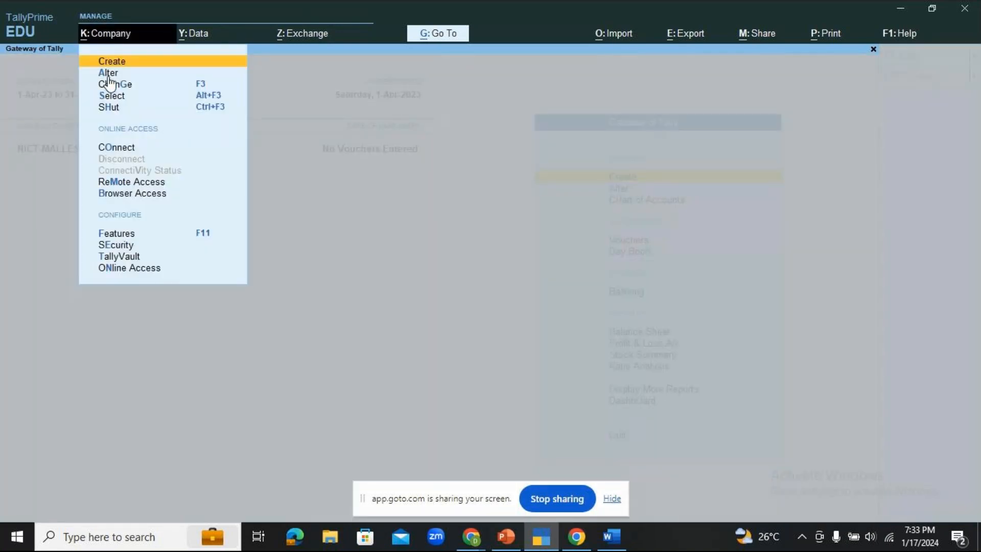
key(Down)
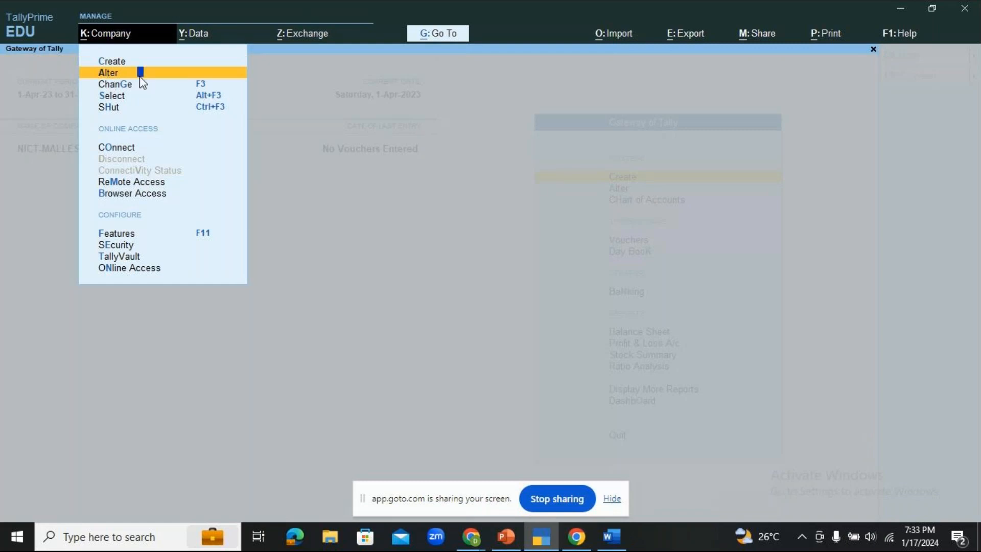
key(Return)
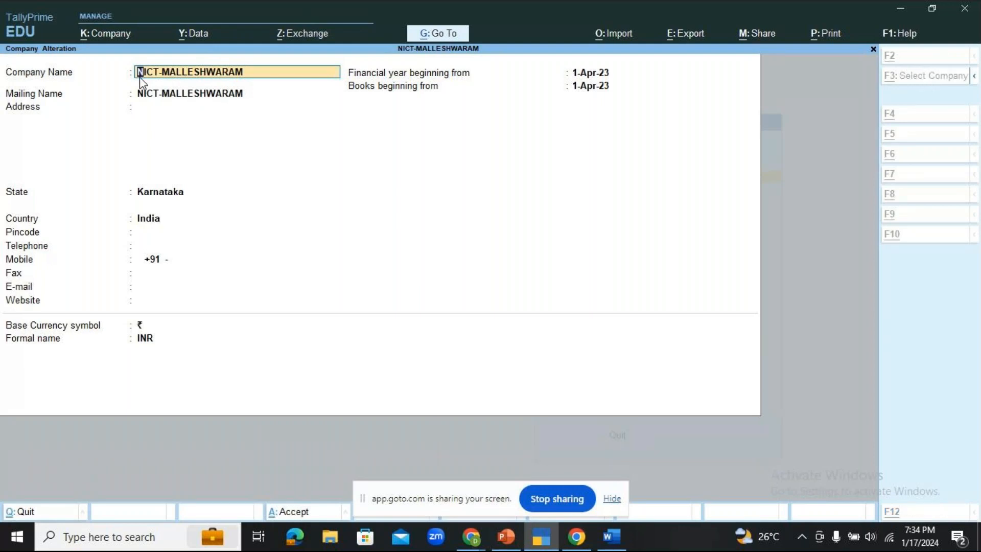
key(alt+d)
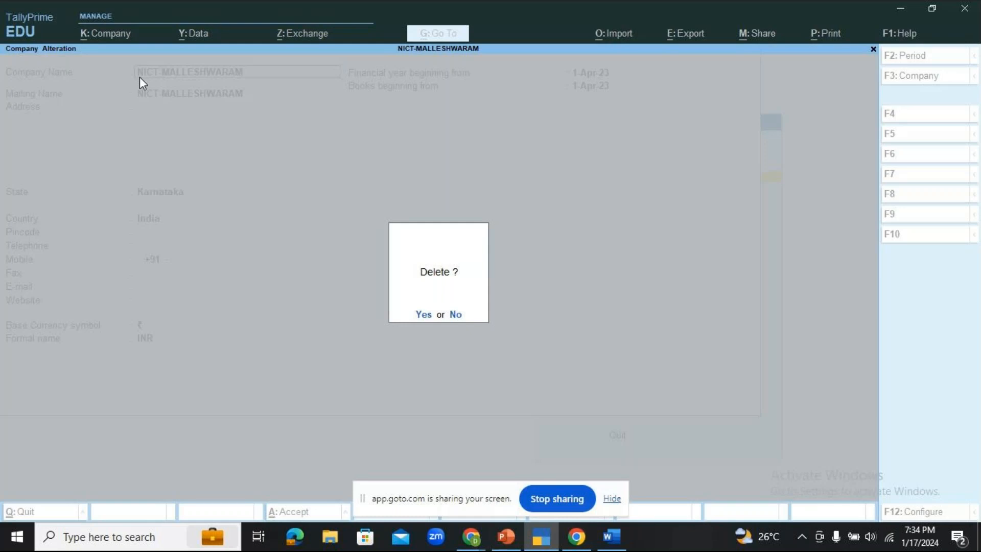
key(y)
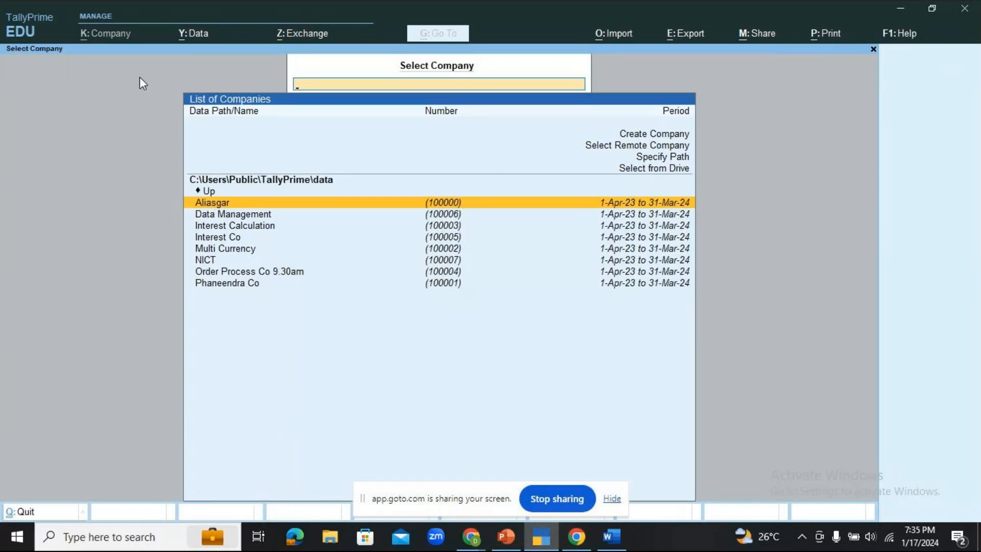
- Highlight NICT in the Select Company list and bring the GoTo meeting window forward
key(Down)
key(Down)
key(Down)
key(Down)
key(Down)
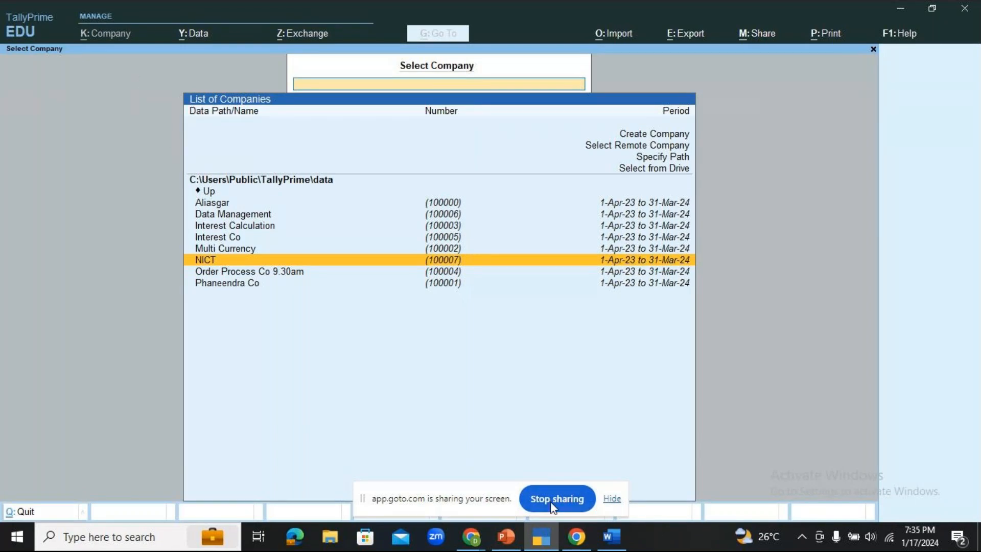
click(475, 544)
click(537, 465)
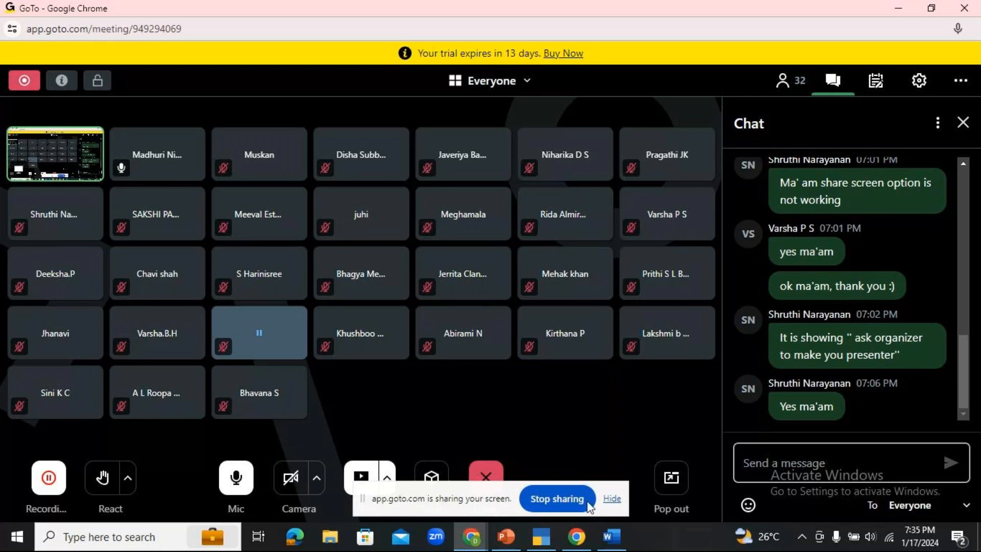
- Bring TallyPrime back to the front, then switch over to the PowerPoint presentation
mouse_move(541, 545)
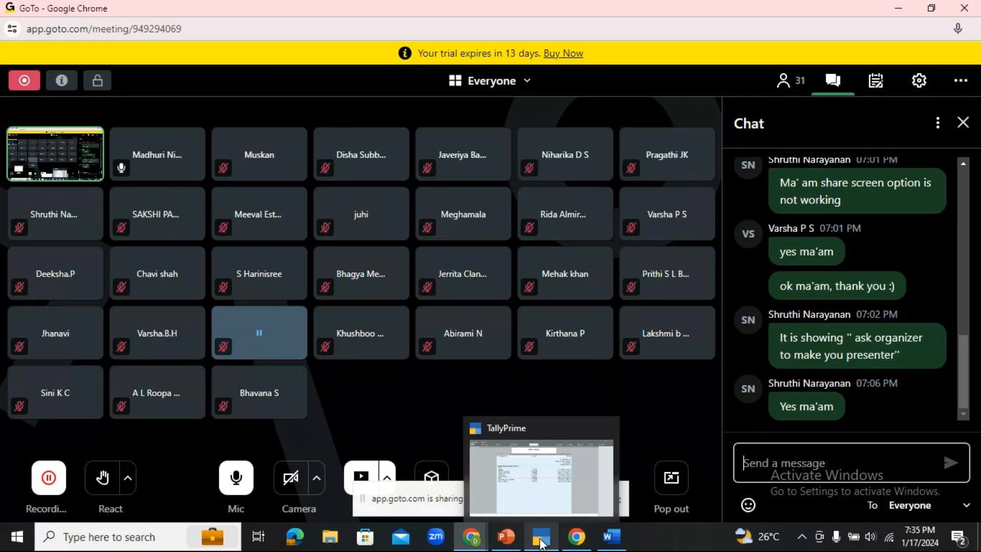
click(541, 545)
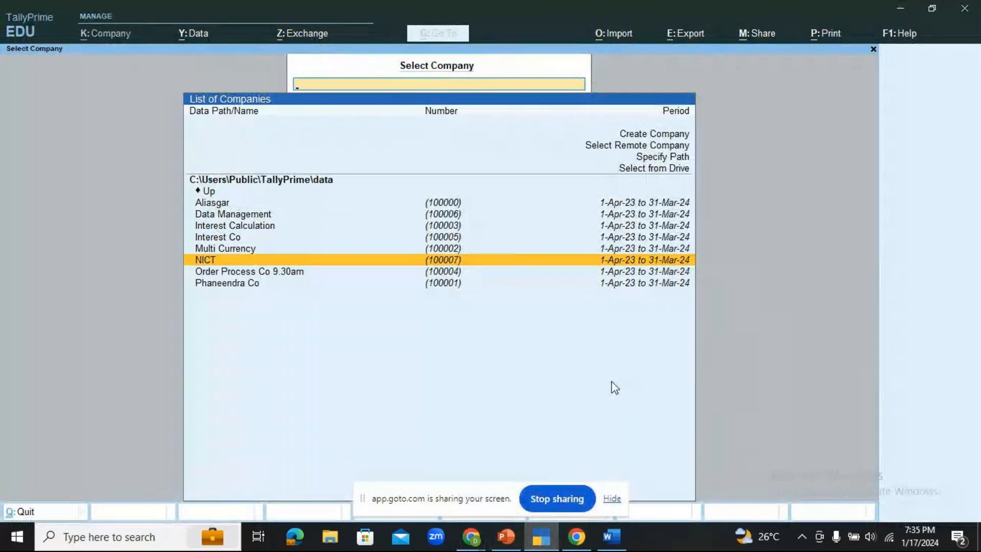
click(508, 545)
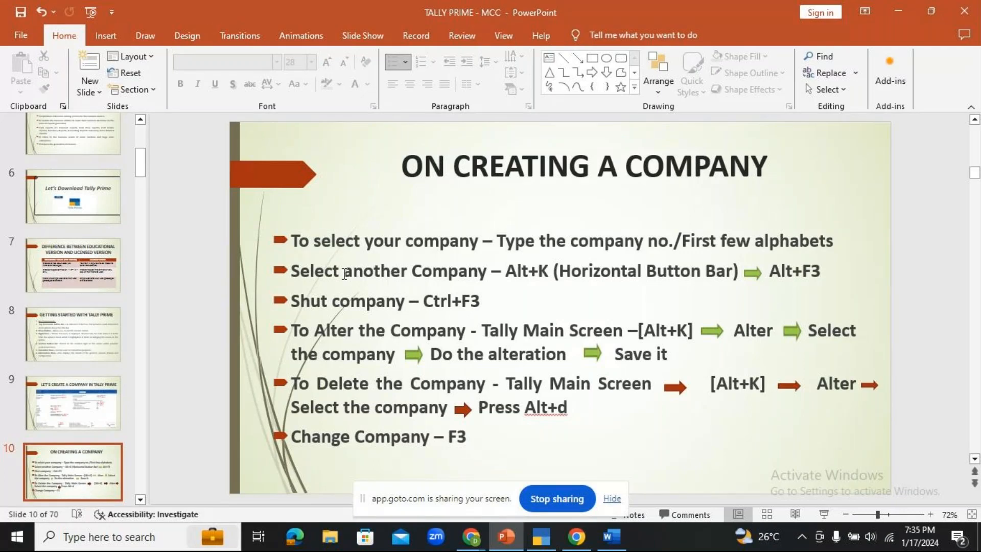
- Scroll the slide thumbnails past the On Creating a Company shortcuts slide, then return to TallyPrime
scroll(93, 376, down, 2)
scroll(94, 378, down, 4)
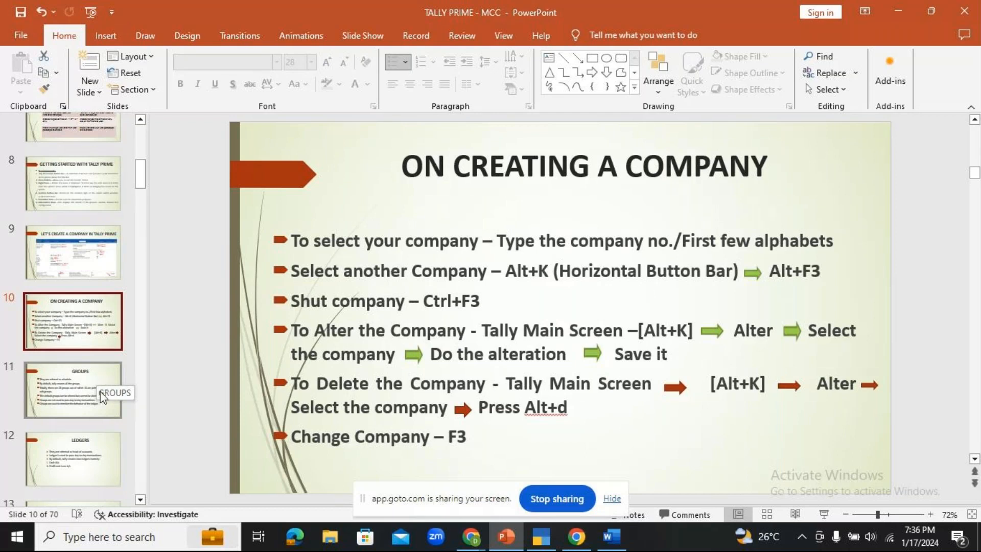
click(536, 537)
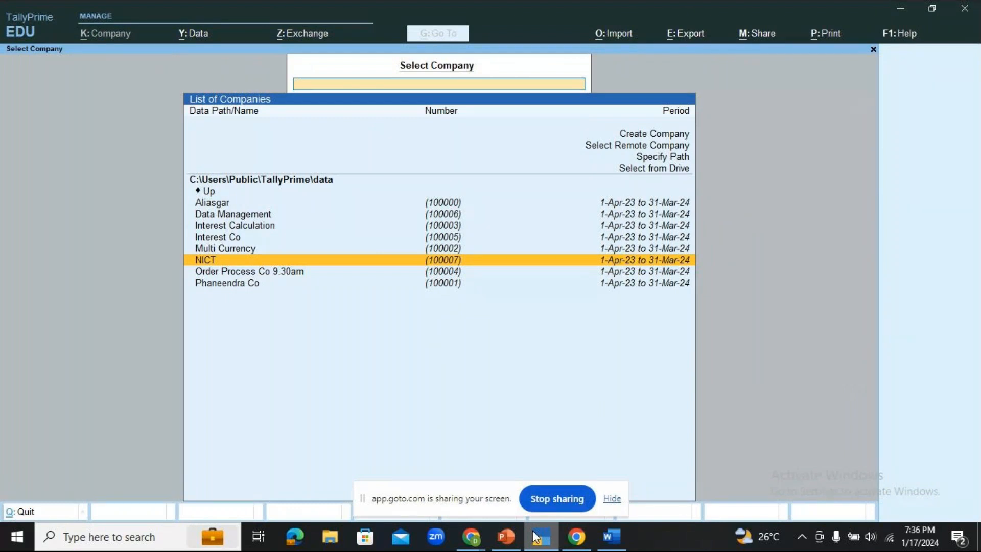
- Load NICT from the Select Company list, then switch back to PowerPoint
key(Return)
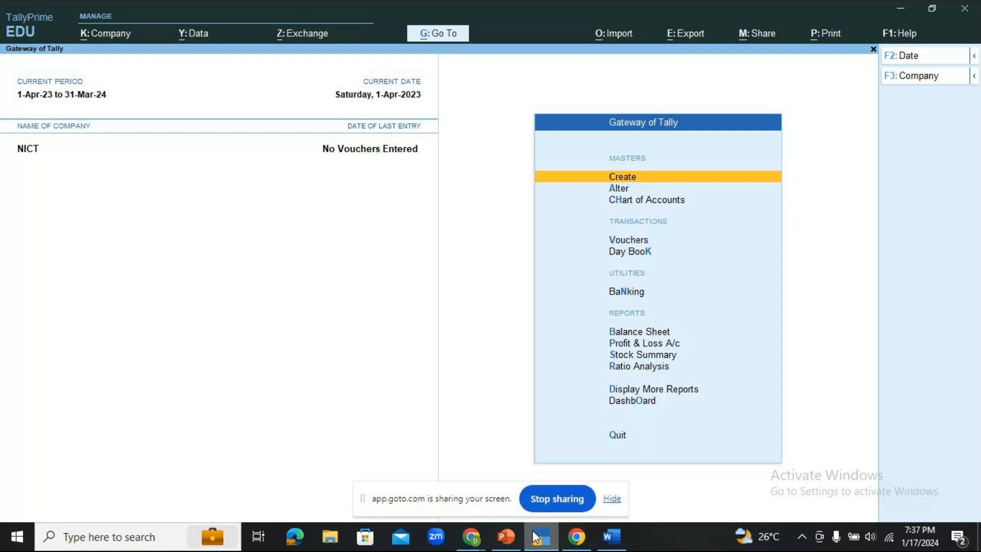
click(505, 545)
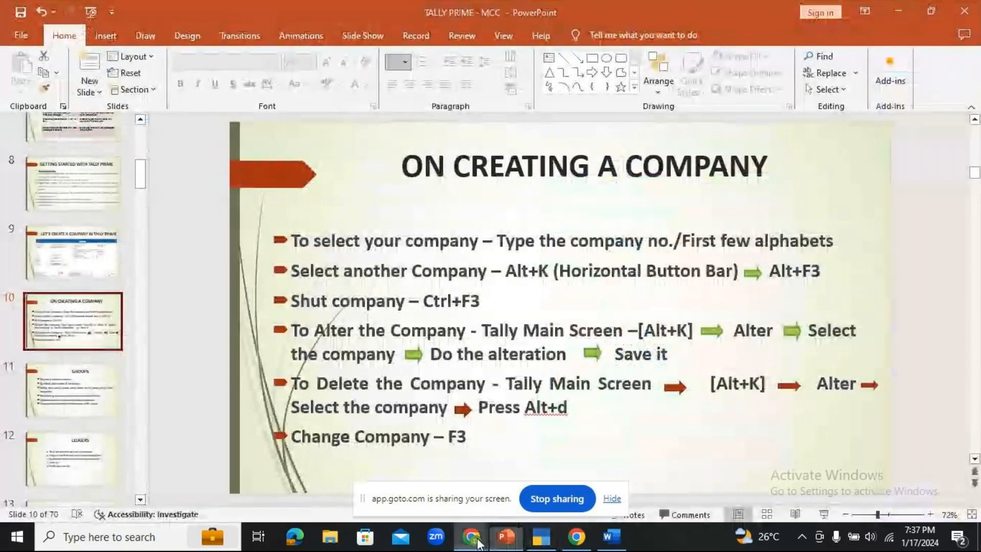
- Bring the GoTo Meeting participant grid and chat window to the front
click(547, 470)
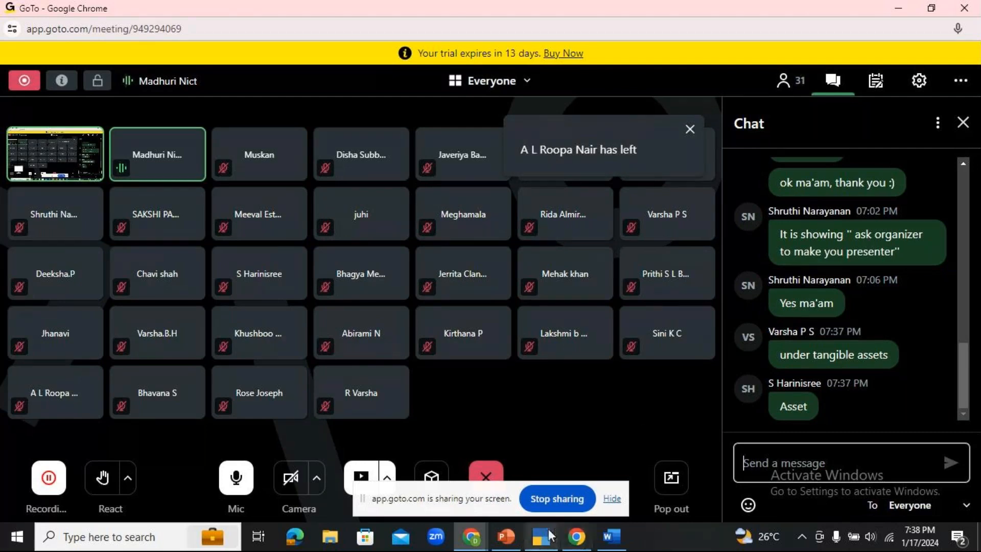
- Go to slide 11, GROUPS, and present it as a full-screen slide show
click(520, 536)
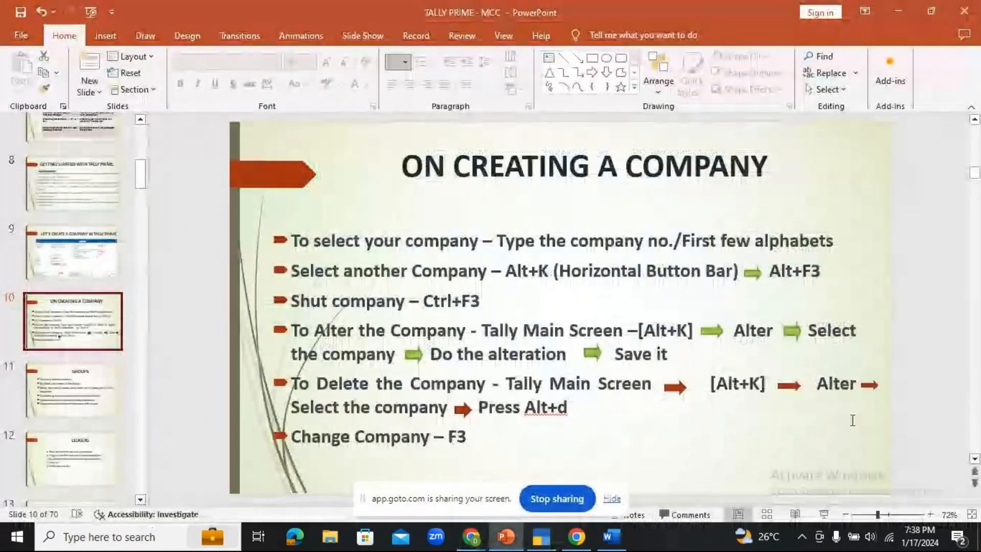
click(69, 403)
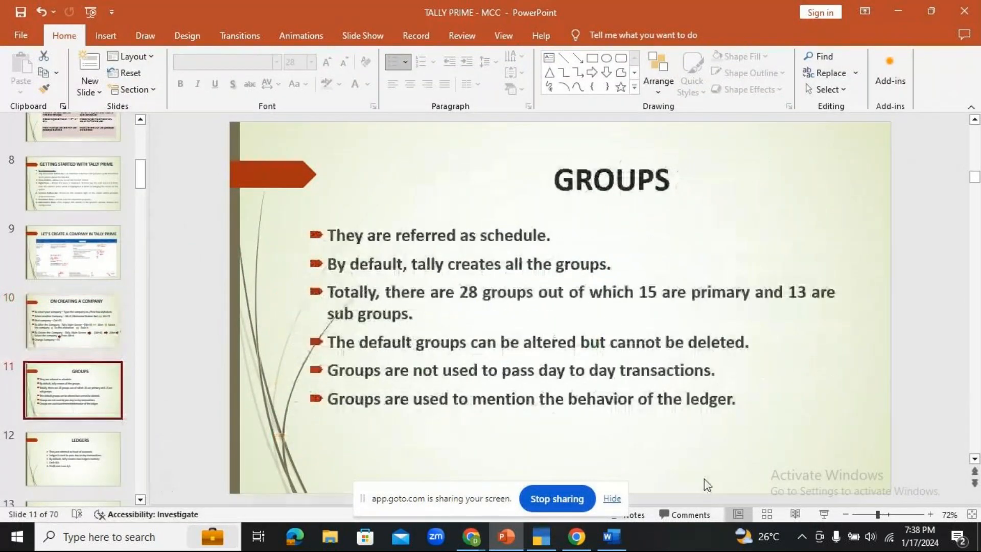
click(824, 515)
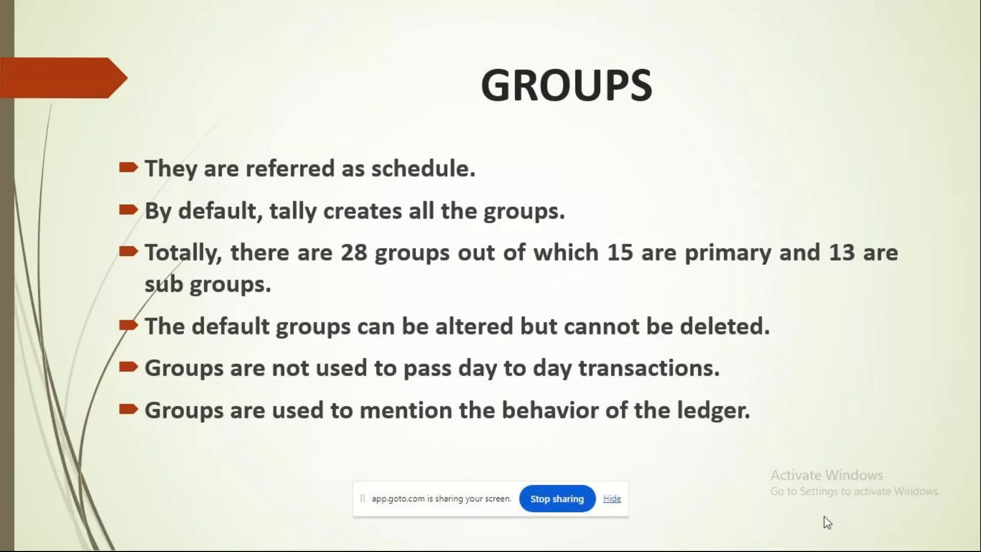
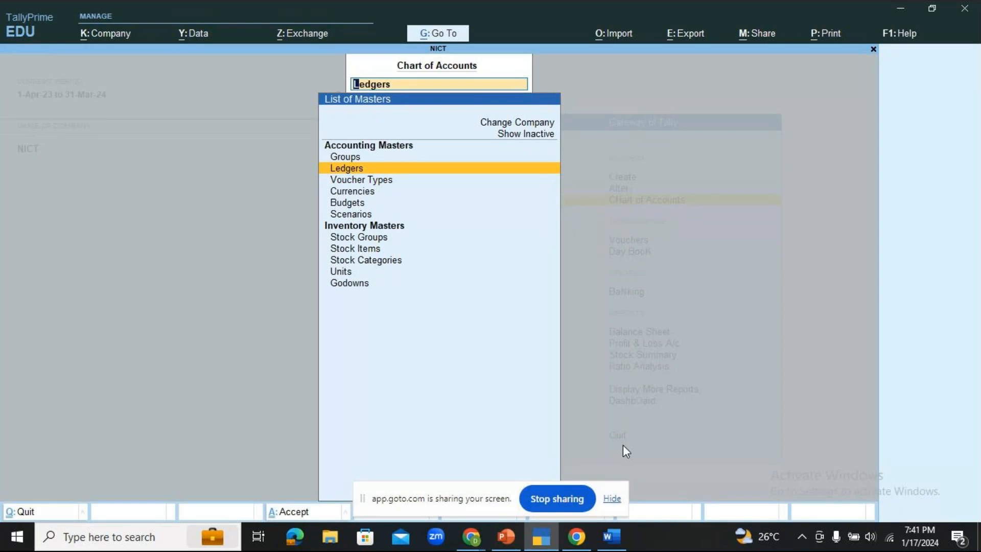
- Open NICT's List of Groups showing all 28 groups, then bring up PowerPoint's GROUPS slide 11
key(Up)
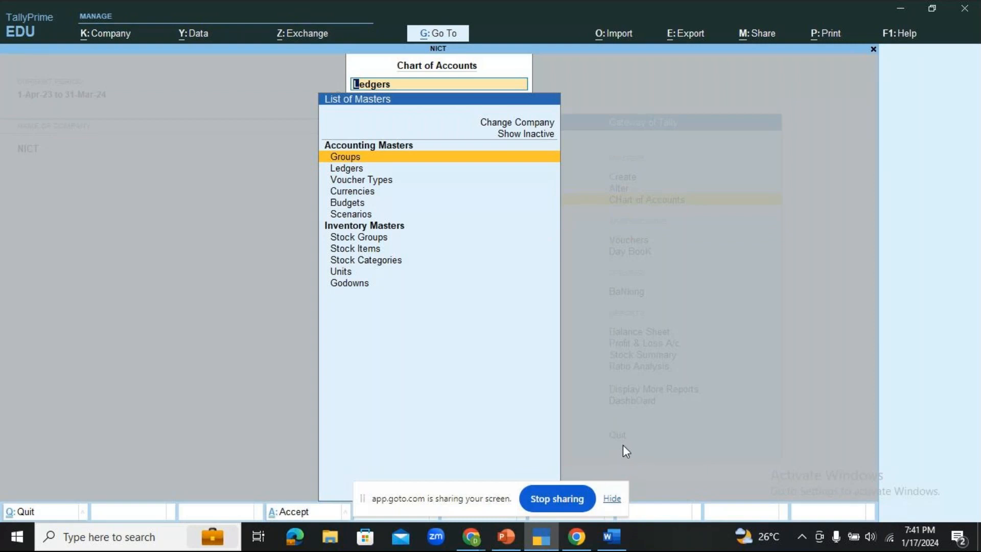
key(Return)
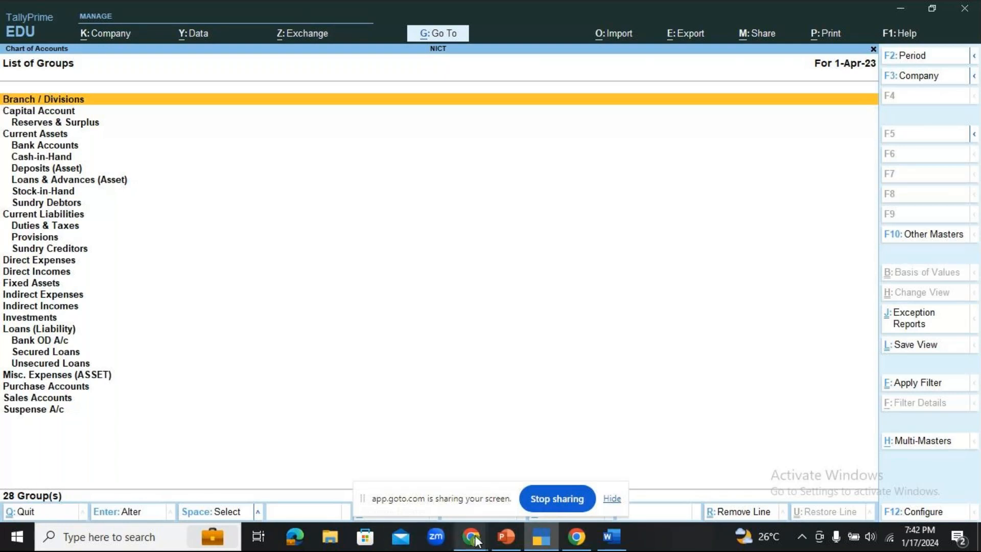
mouse_move(475, 540)
click(508, 484)
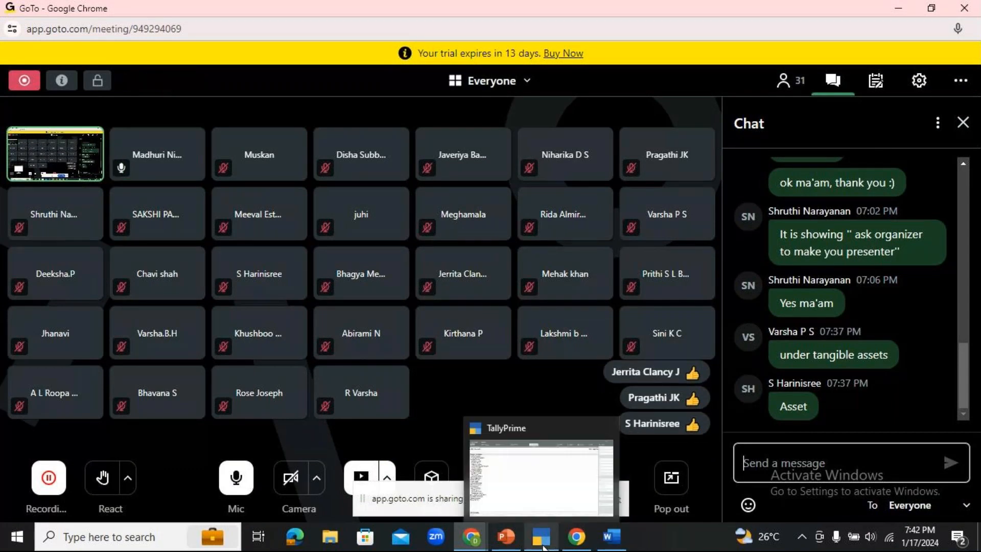
click(542, 545)
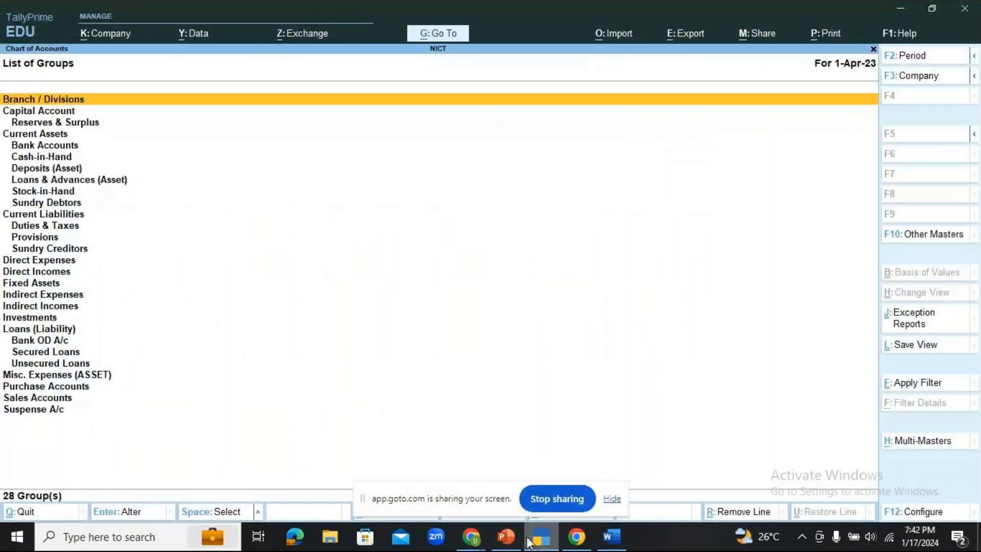
click(507, 537)
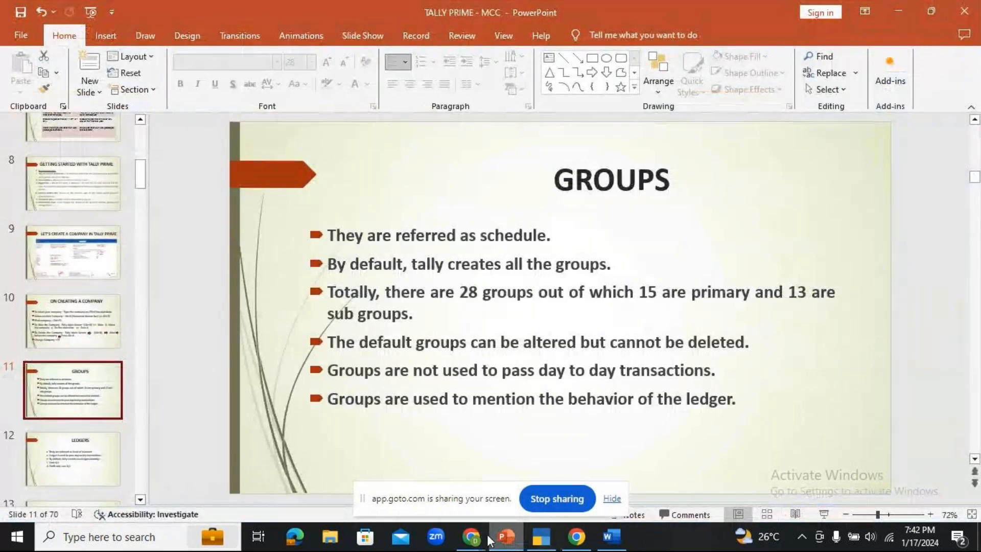
- Present slide 12, LEDGERS, full screen, then return to TallyPrime and close the List of Groups
click(86, 462)
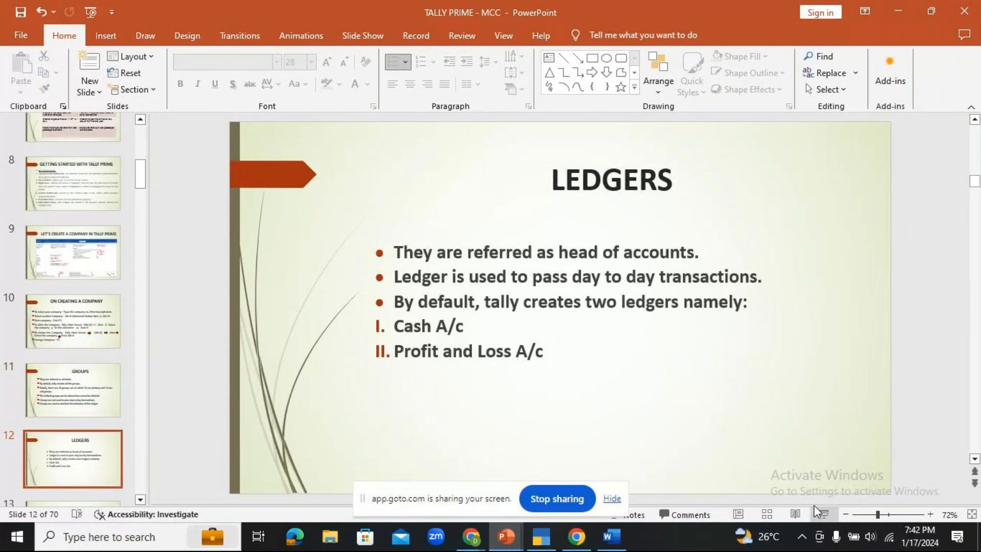
click(824, 515)
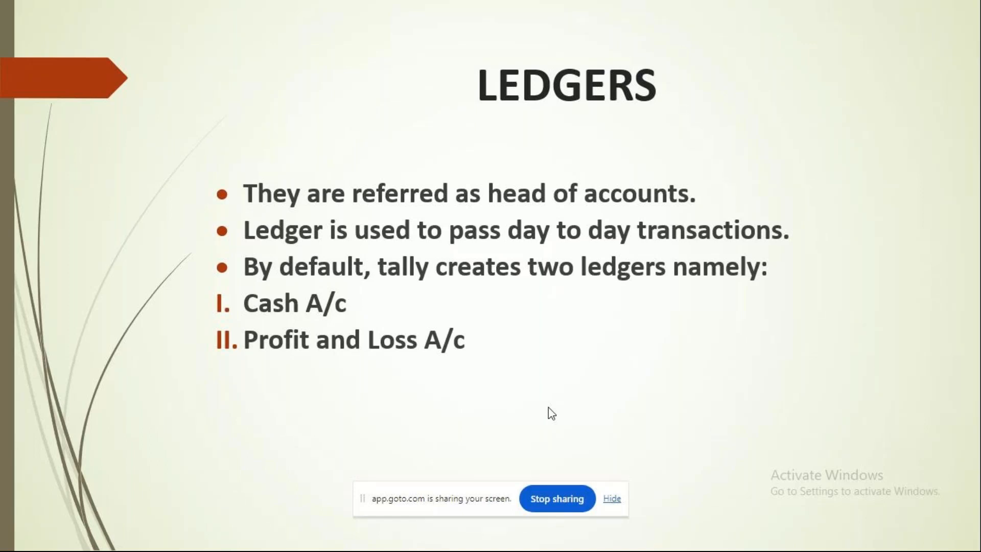
key(Escape)
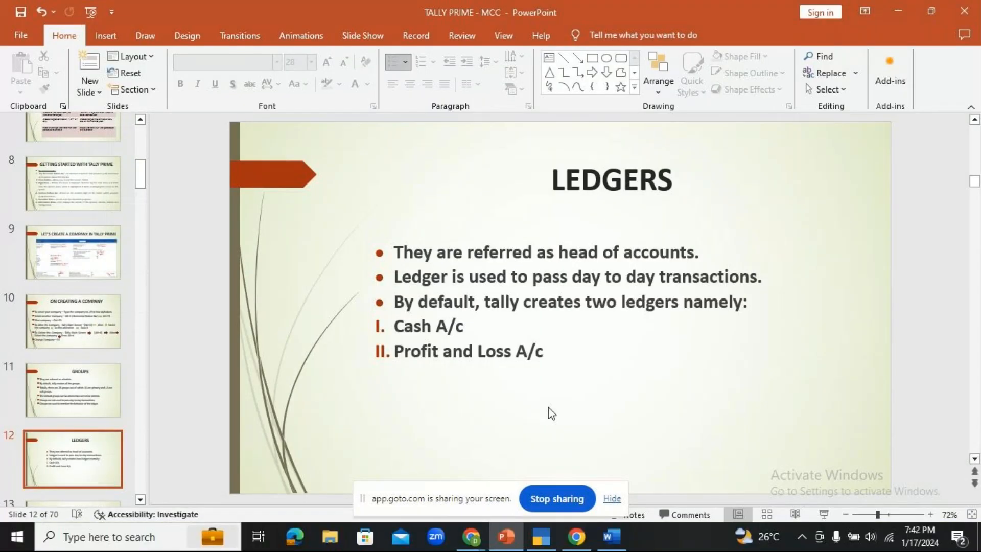
click(545, 541)
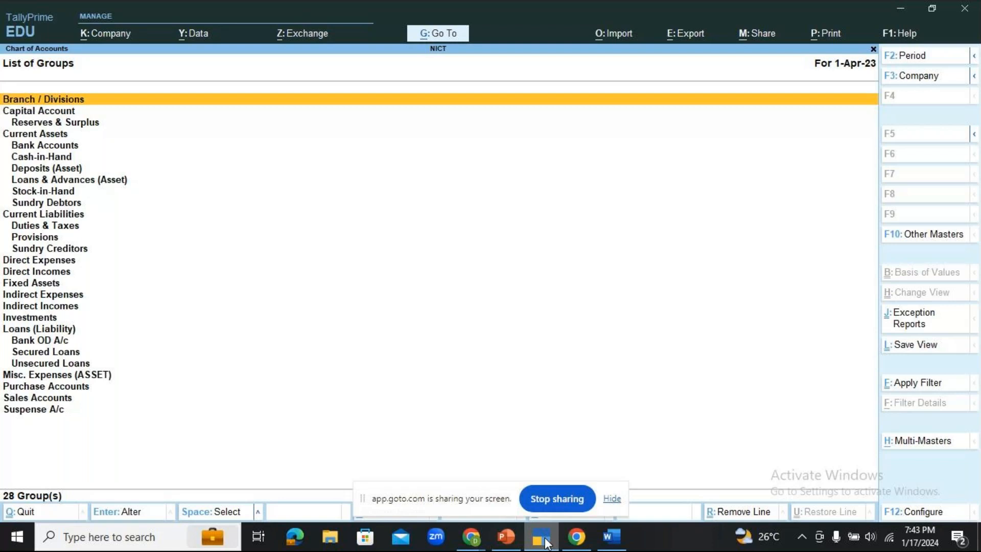
key(Escape)
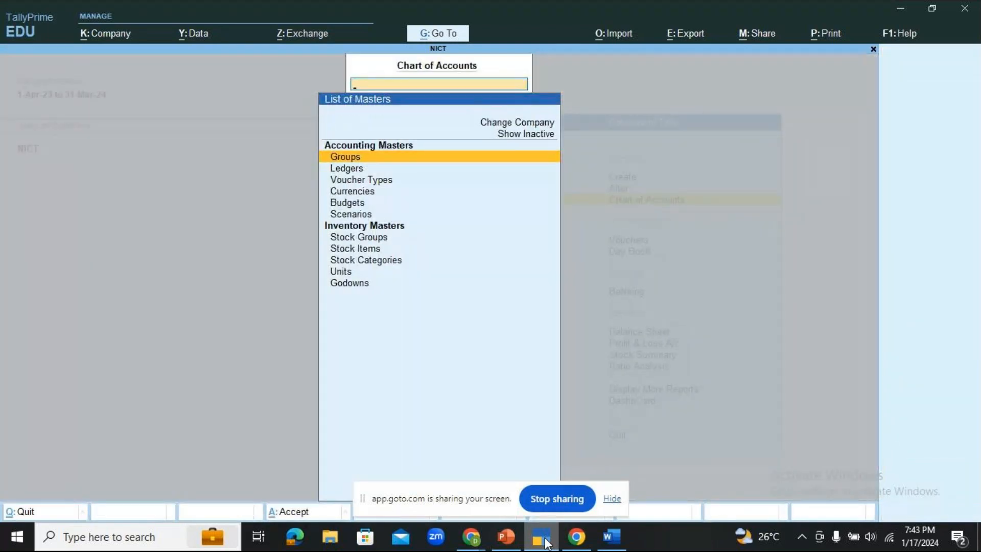
- From the Gateway of Tally, open NICT's List of Ledgers via Chart of Accounts
key(Escape)
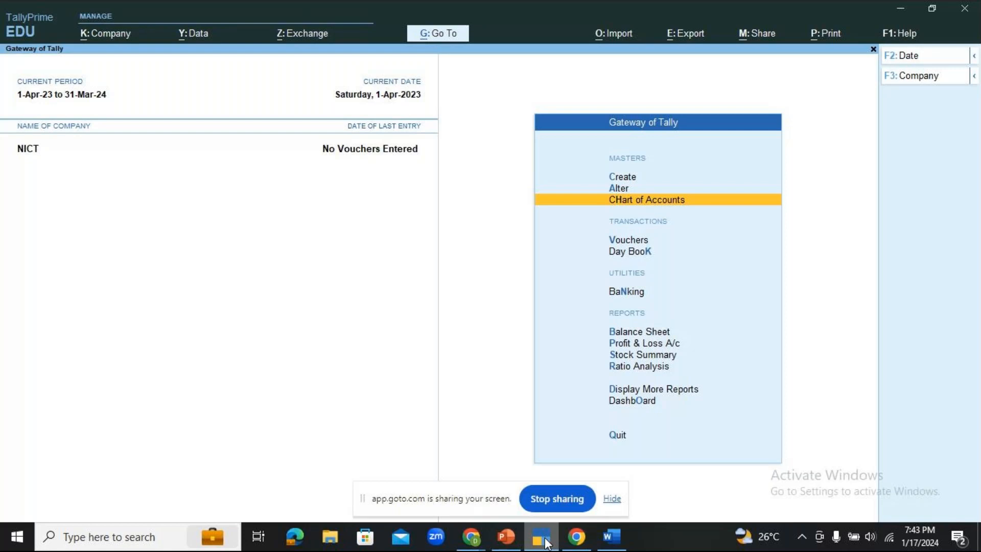
key(Return)
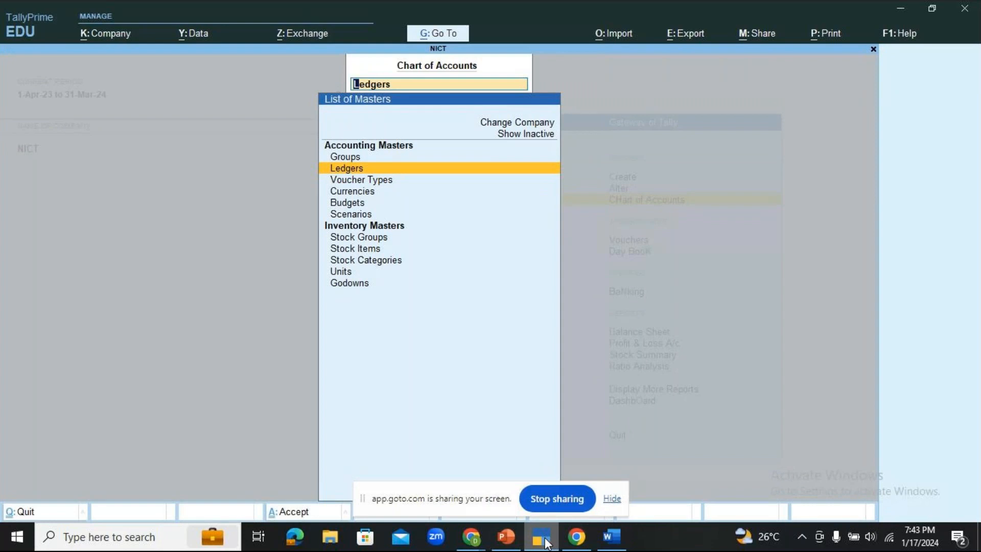
key(Return)
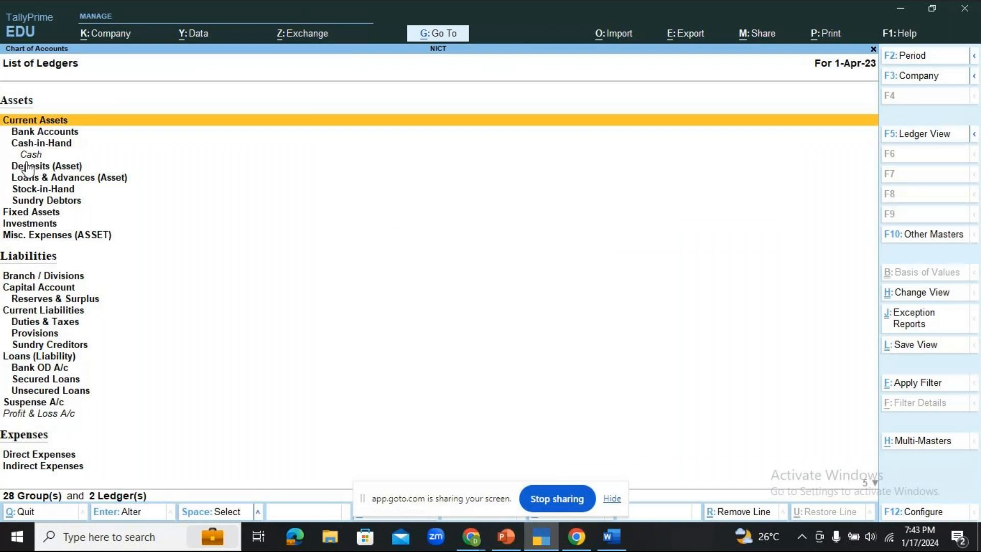
- Walk through the ledger list, highlighting the default Cash and Profit & Loss A/c ledgers
key(Down)
key(Down)
key(Down)
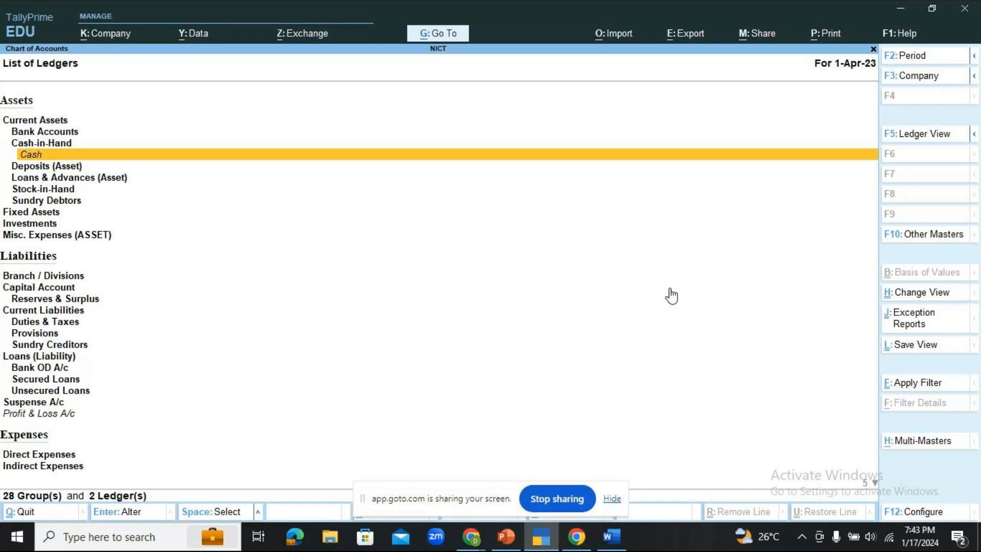
key(Down)
key(Down)
key(Down)
key(Down)
key(Down)
key(Down)
key(Down)
key(Down)
key(Down)
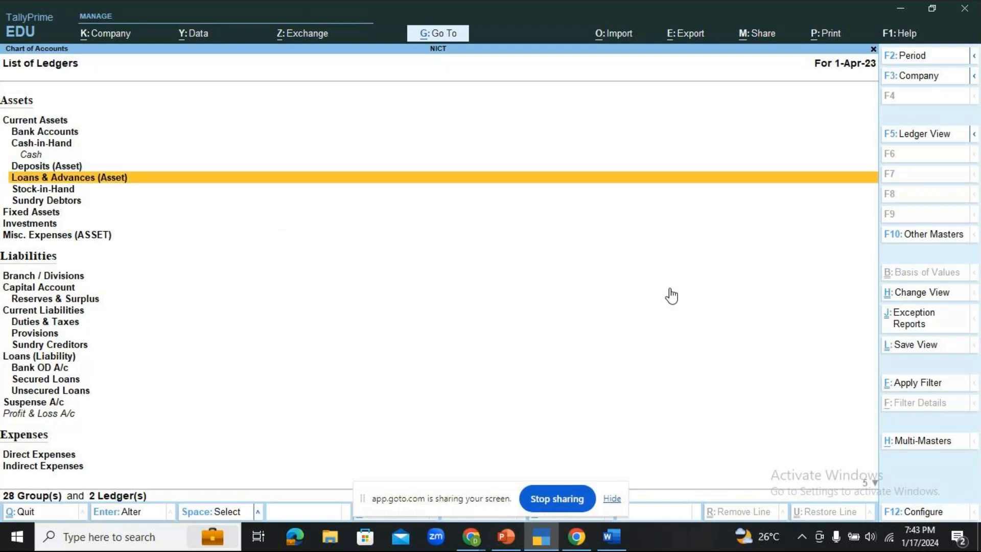
key(Down)
key(Down)
key(Down)
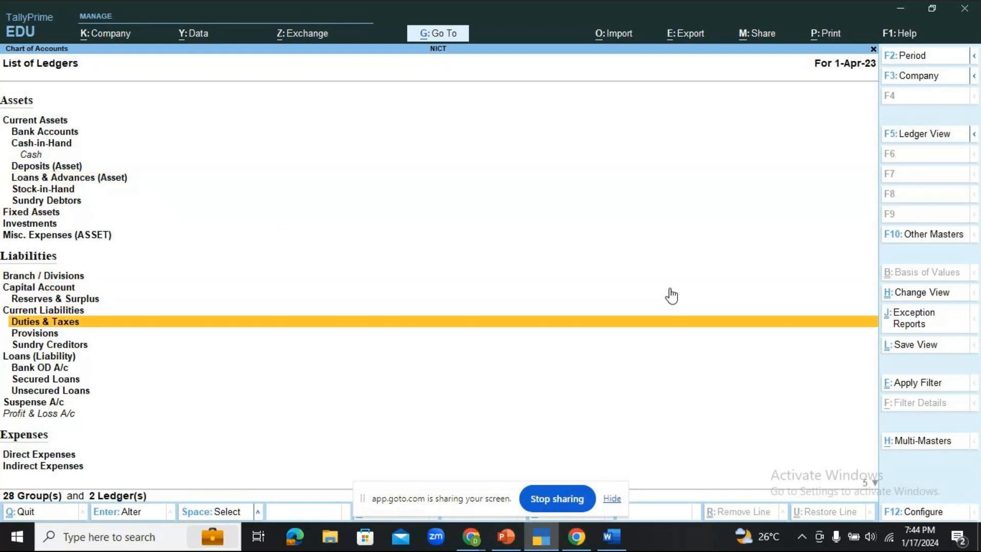
key(Down)
key(Down)
key(Down)
key(Down)
key(Down)
key(Down)
key(Down)
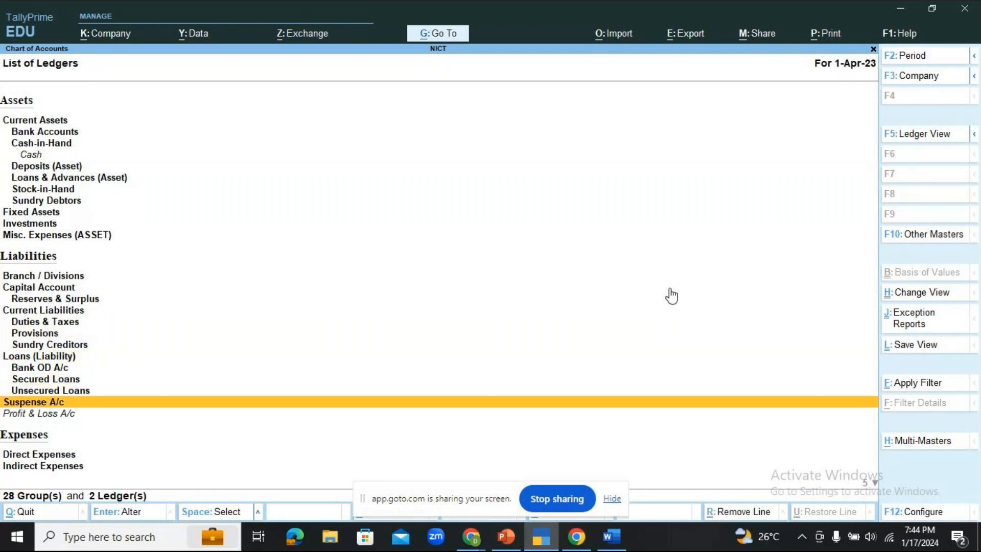
key(Down)
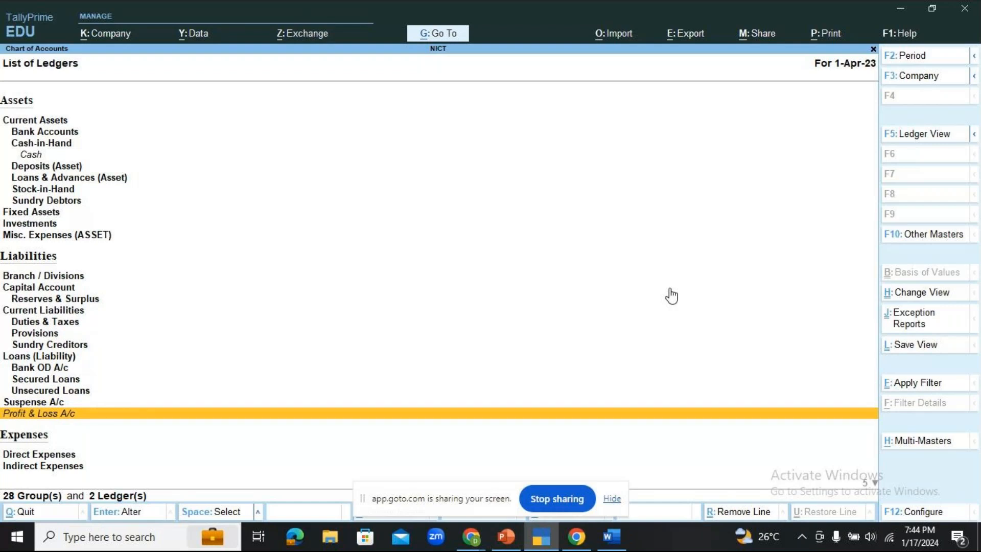
key(Up)
key(Up)
key(Up)
key(Up)
key(Up)
key(Up)
key(Up)
key(Up)
key(Up)
key(Up)
key(Up)
key(Up)
key(Up)
key(Up)
key(Up)
key(Up)
key(Up)
key(Up)
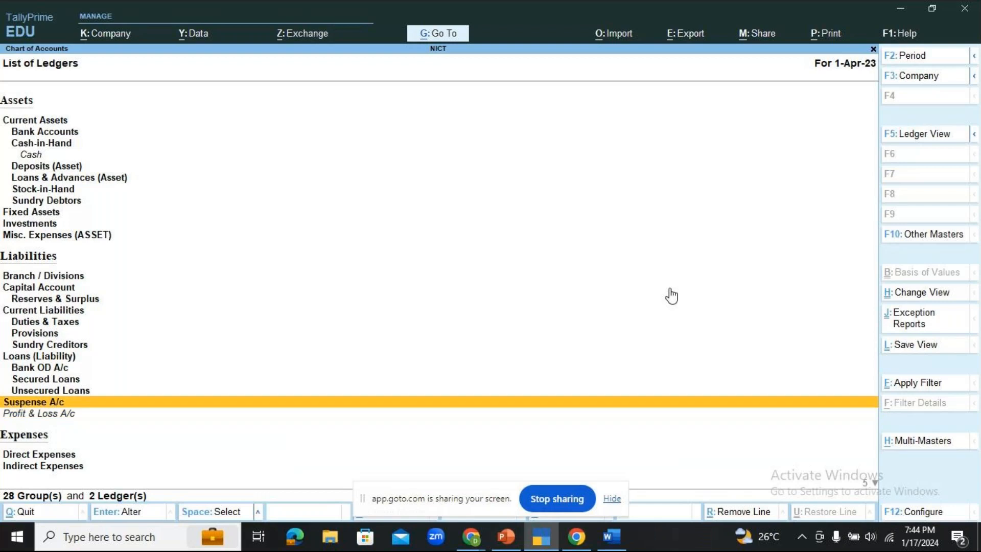
key(Up)
key(Up)
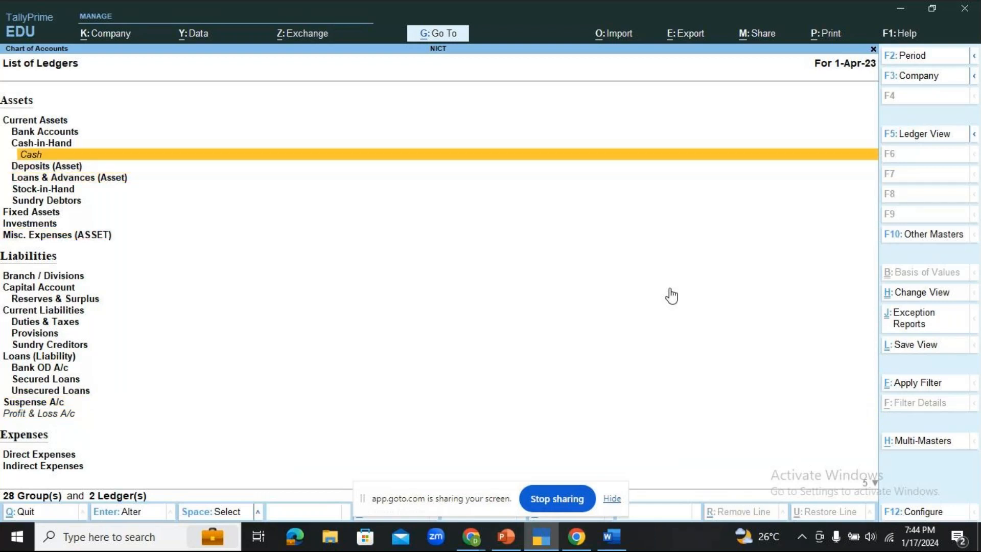
key(Down)
key(Down)
key(Down)
key(Down)
key(Down)
key(Down)
key(Down)
key(Down)
key(Down)
key(Down)
key(Down)
key(Down)
key(Down)
key(Down)
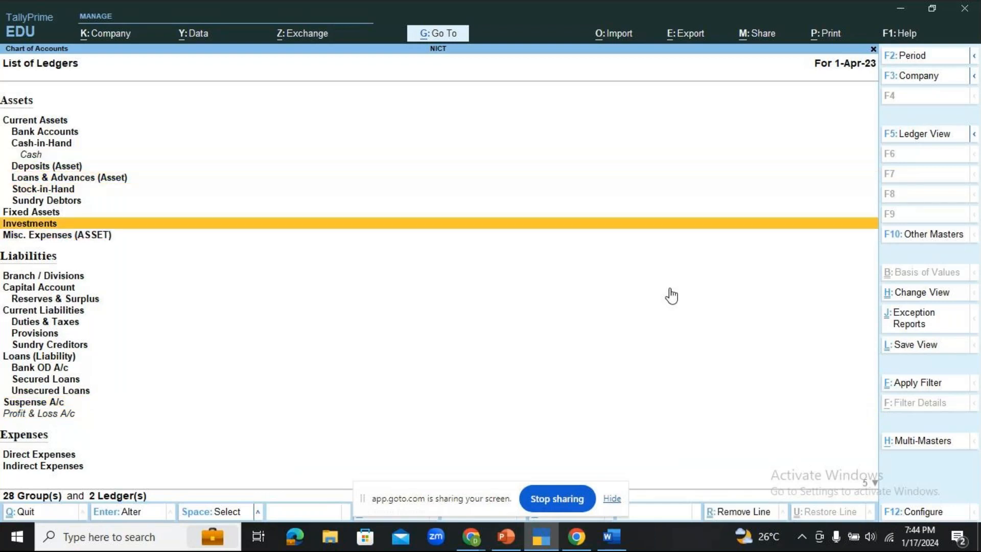
key(Down)
key(Down)
key(Down)
key(Down)
key(Down)
key(Down)
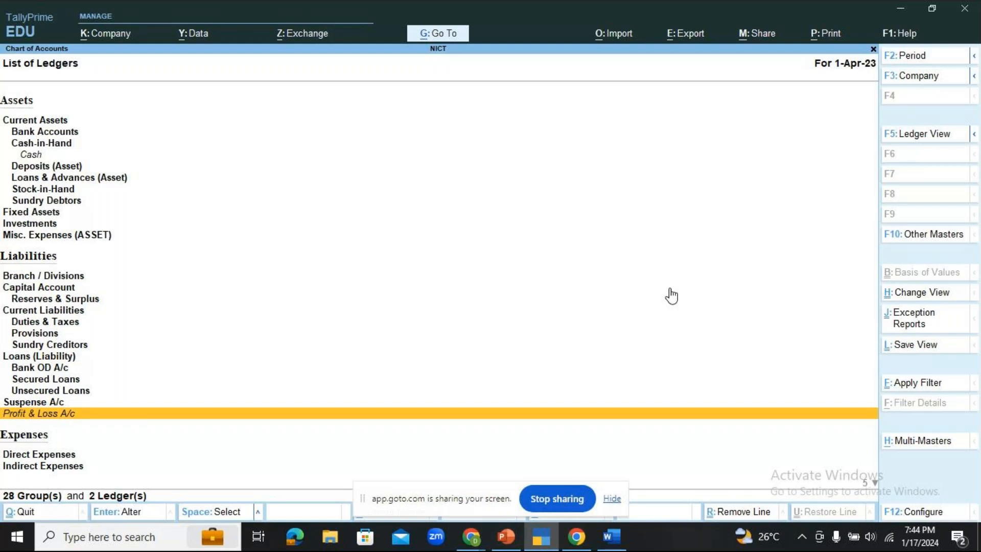
- Check the GoTo meeting chat, then return to TallyPrime and close NICT's List of Ledgers
mouse_move(471, 537)
click(613, 466)
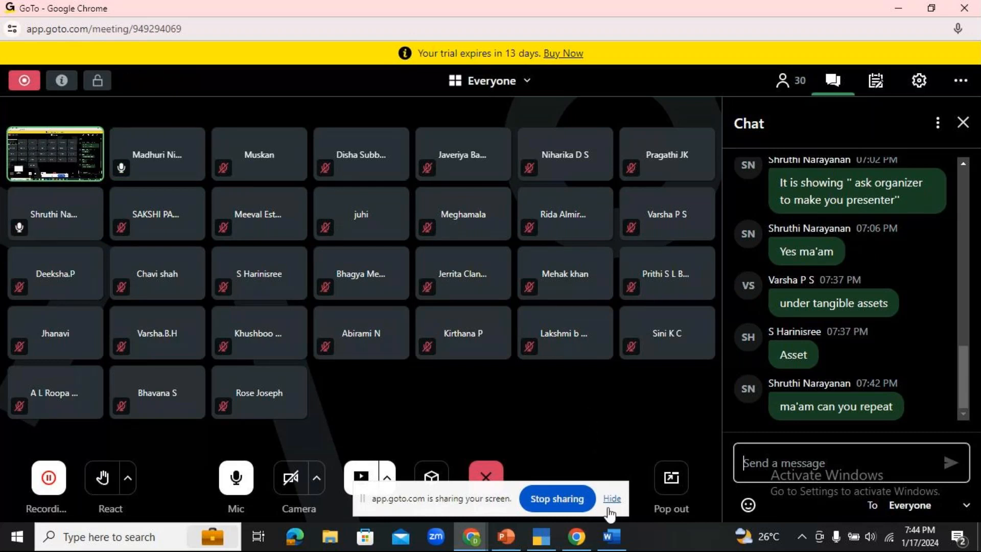
mouse_move(542, 537)
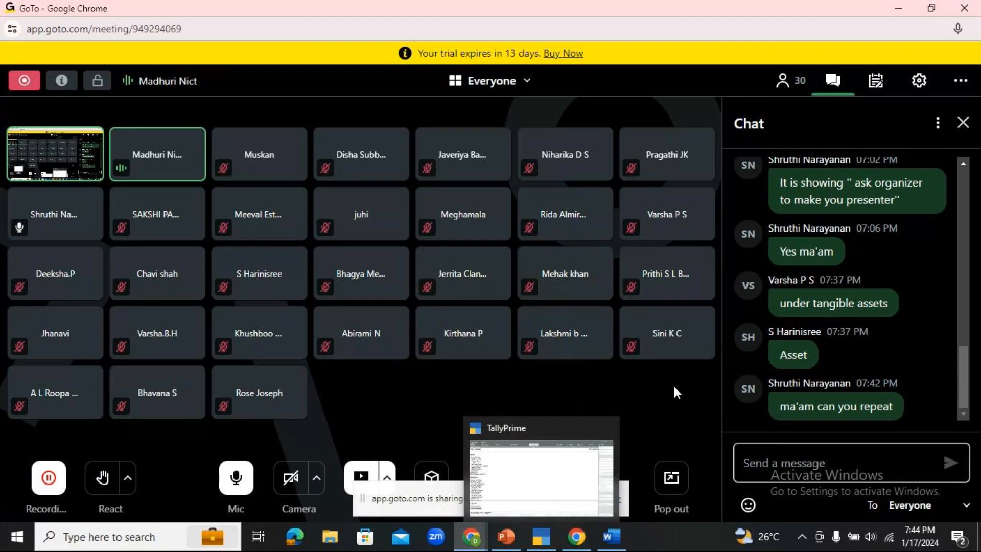
click(538, 542)
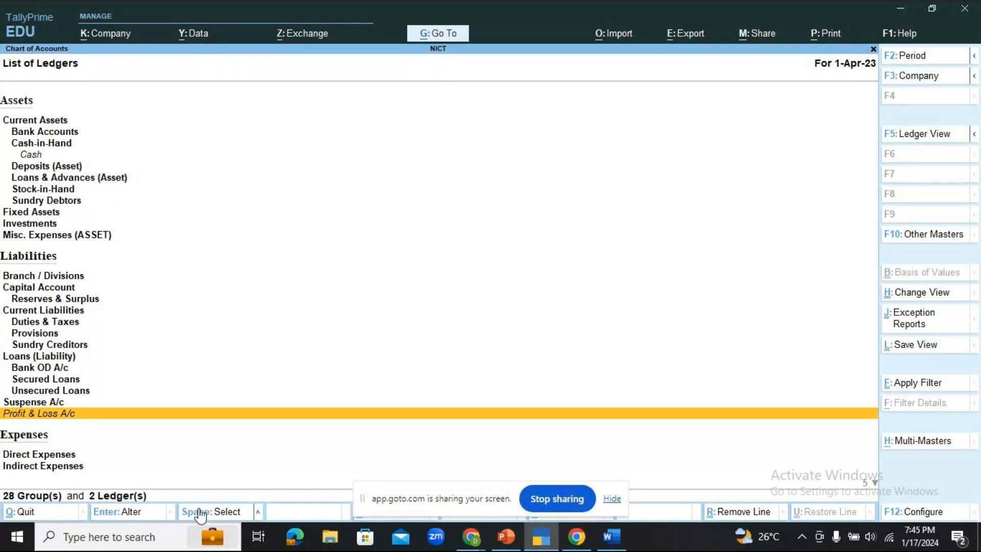
key(Escape)
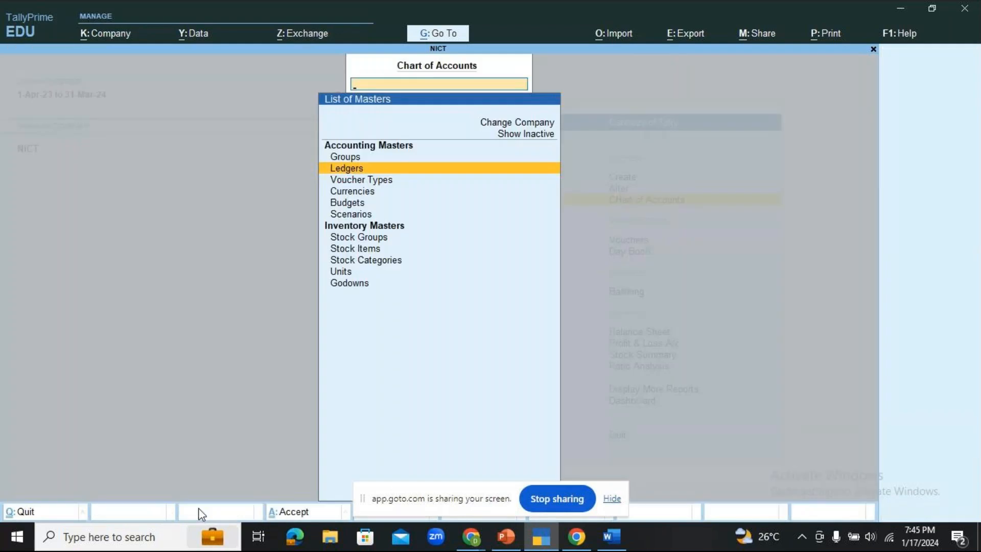
key(Escape)
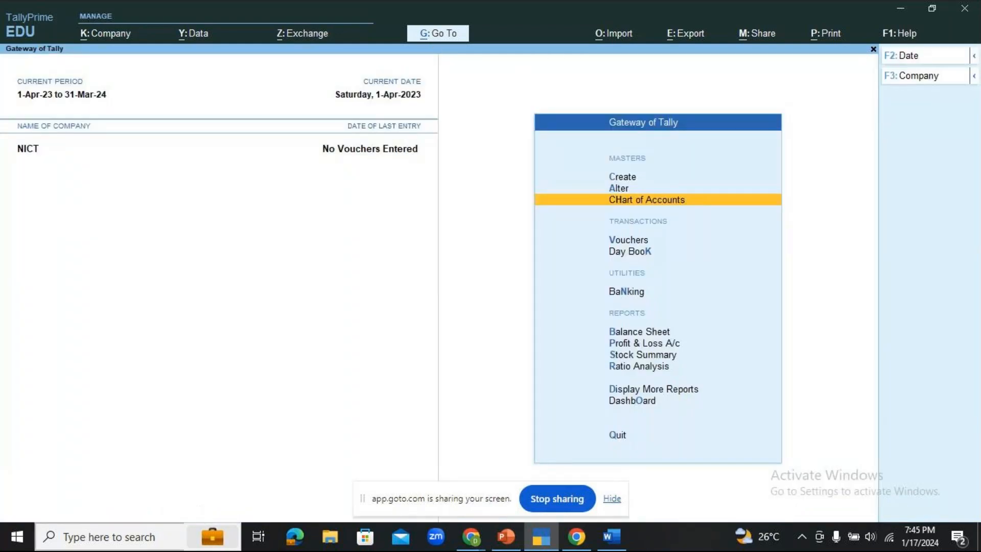
- Glance at the Word notes, then return to the LEDGERS slide 12 and scroll the thumbnail pane
click(610, 546)
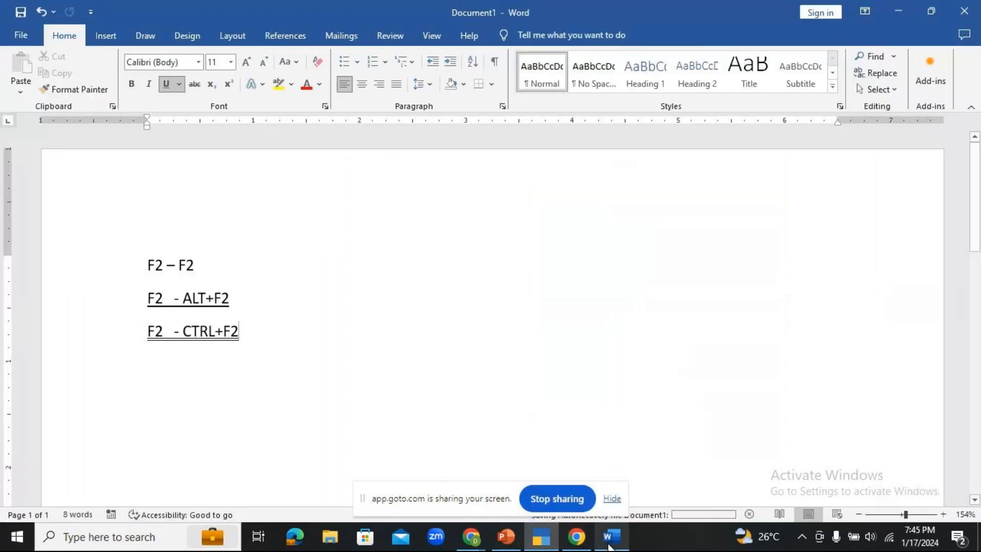
click(507, 538)
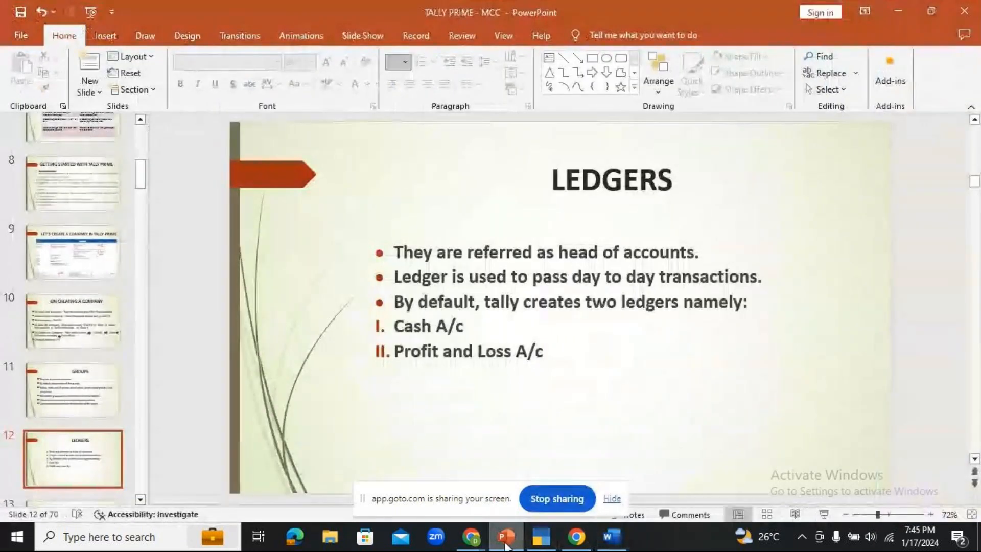
scroll(79, 443, down, 2)
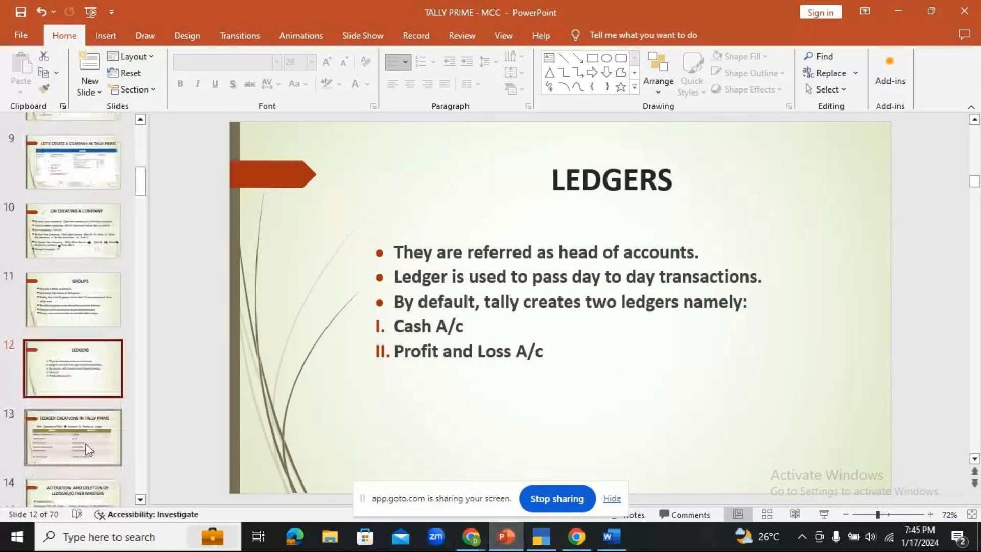
scroll(73, 307, down, 2)
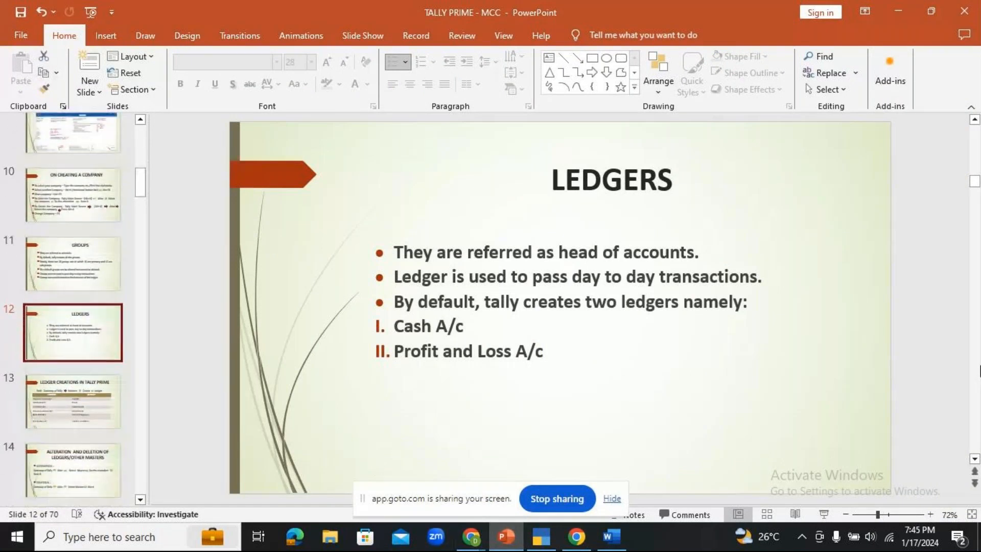
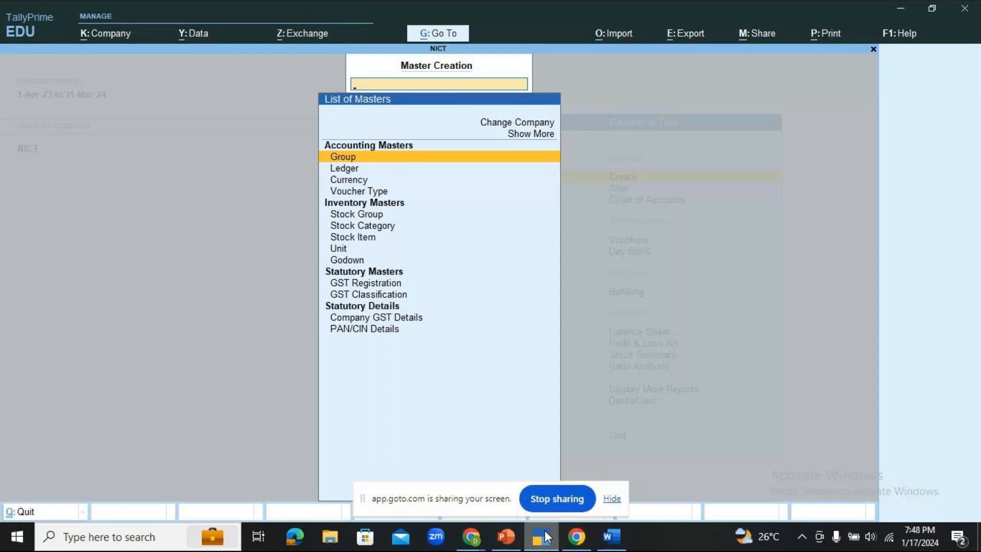
- Start a new ledger and enter the name SHYAM'S CAPITAL
key(Down)
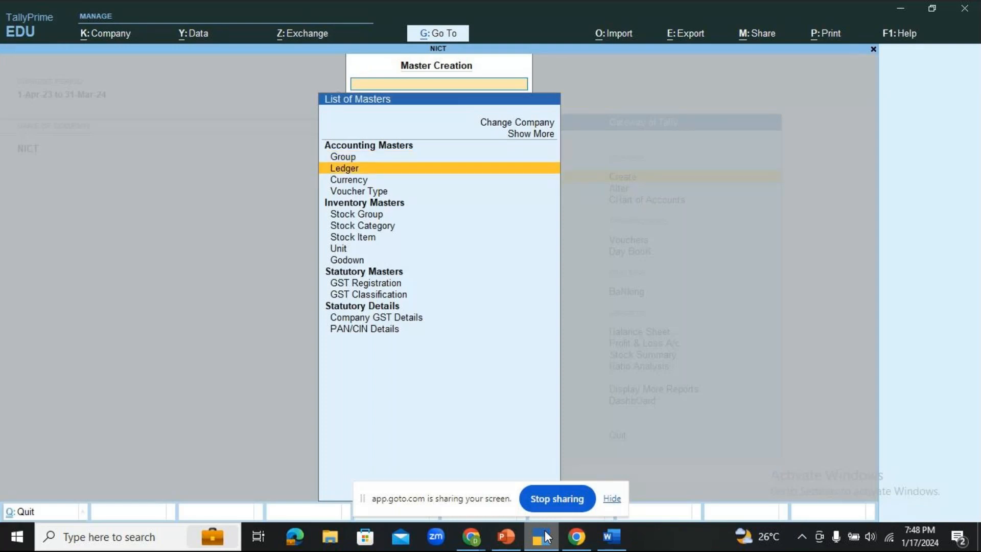
key(Return)
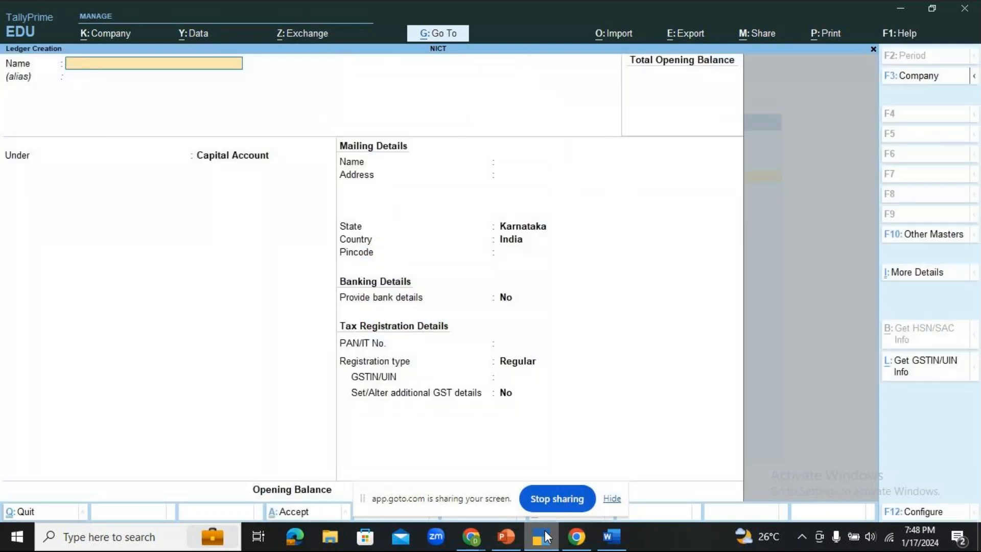
text(SHYAM'S CAPITAL)
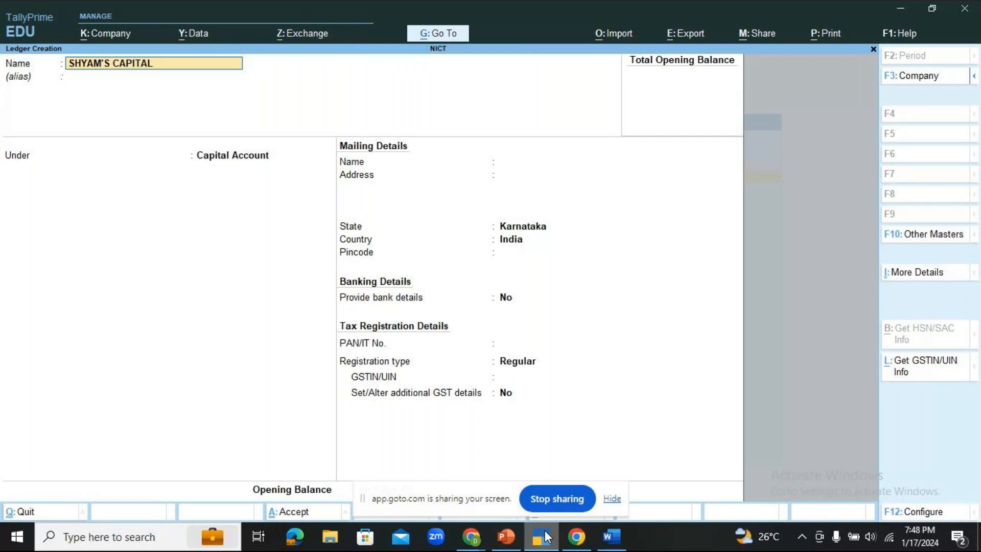
key(Return)
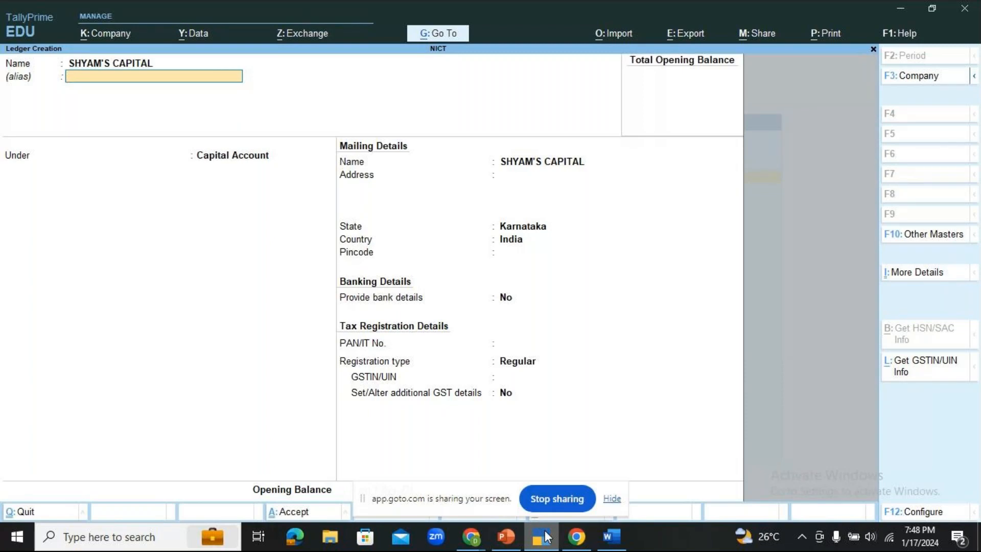
- Quit the ledger draft without saving and return to the Gateway of Tally
key(Escape)
key(y)
key(Escape)
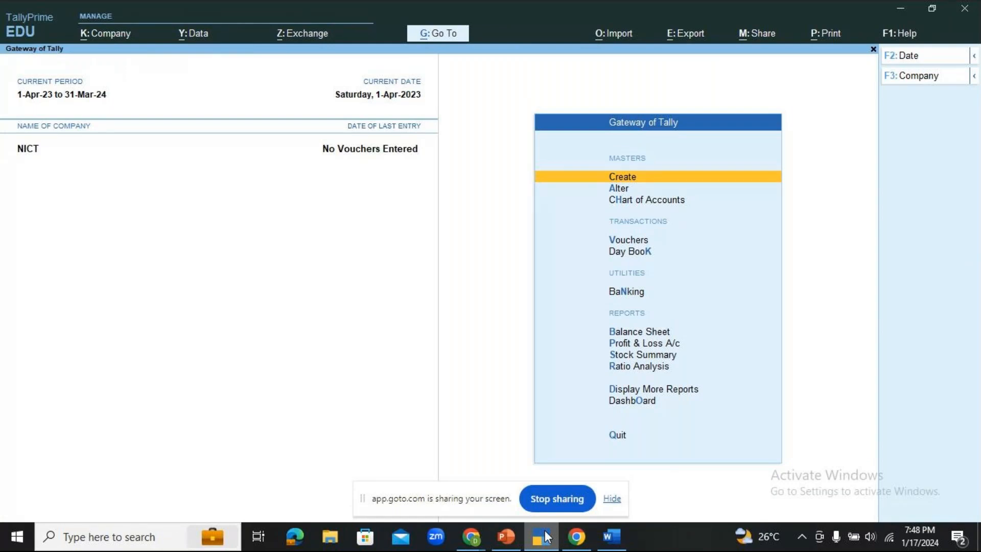
- Begin a fresh ledger named SHYAM'S CAPITAL, defaulting under Capital Account
key(Return)
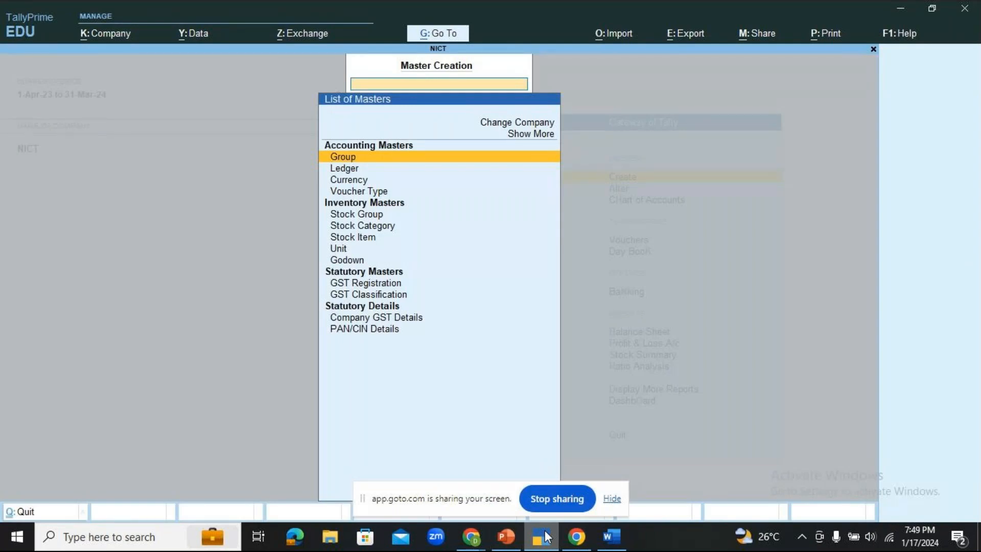
key(Escape)
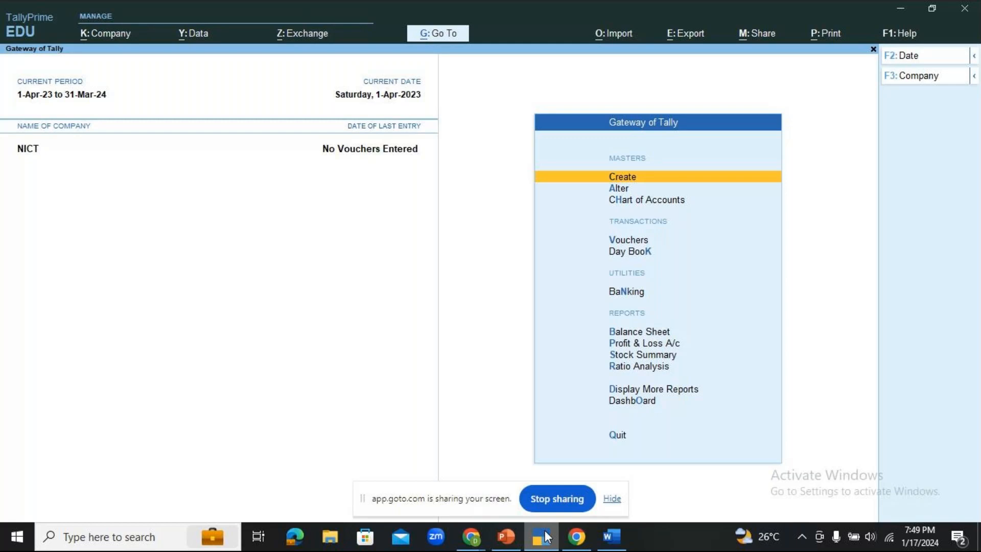
key(Return)
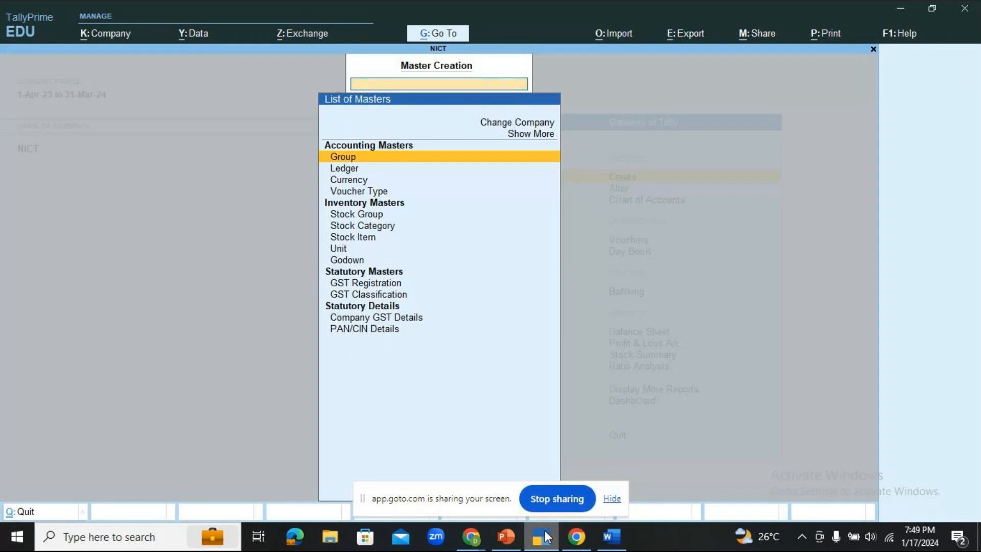
key(Down)
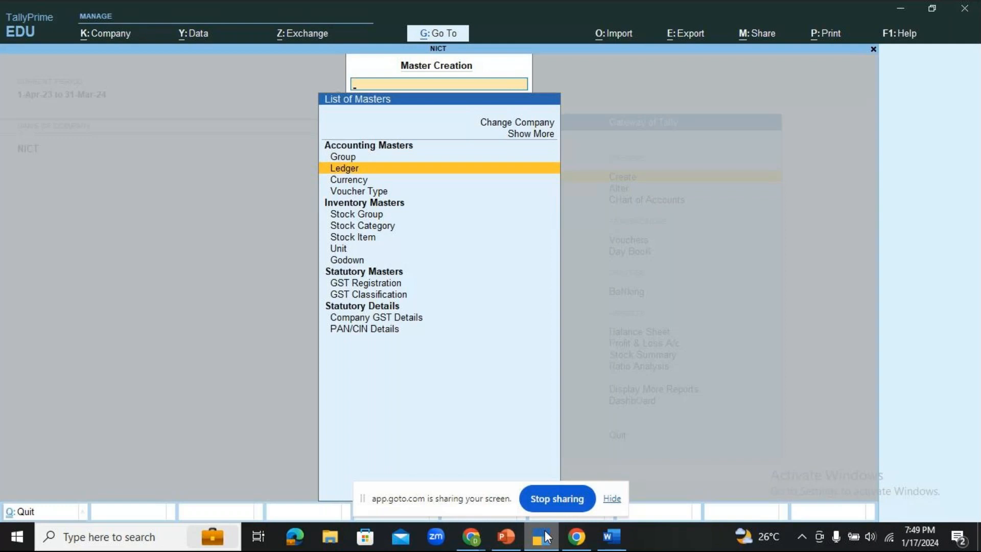
key(Return)
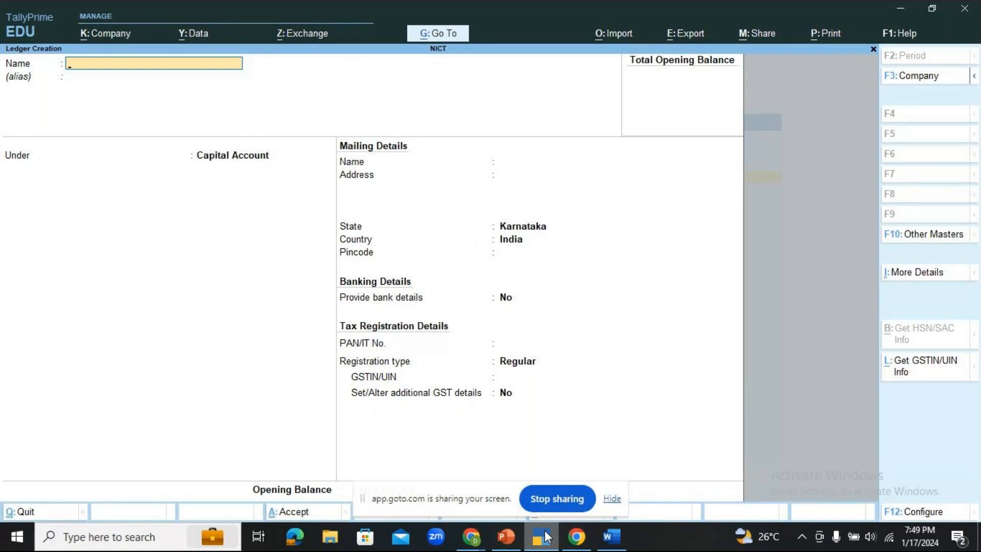
text(SHYAM'S CAPITAL)
key(Return)
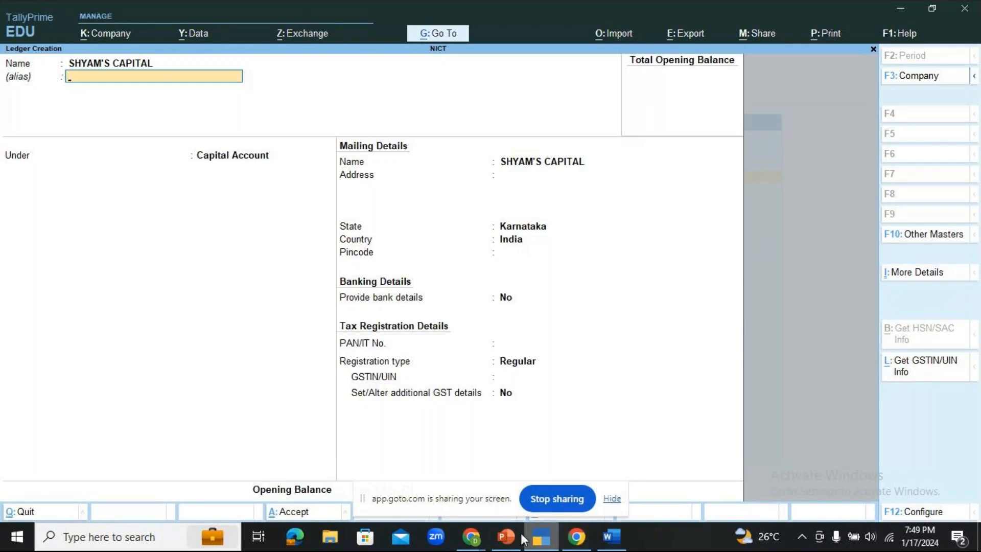
click(478, 549)
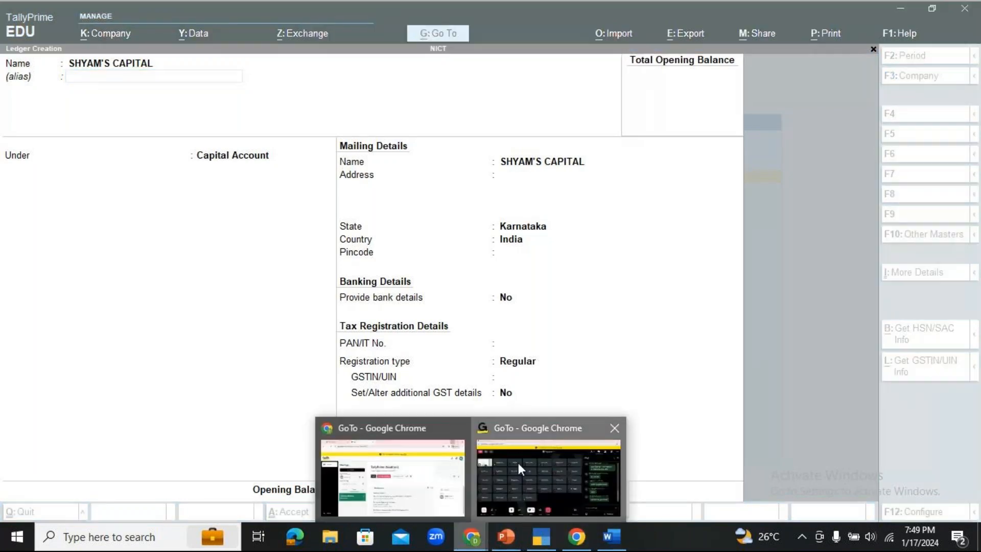
click(517, 463)
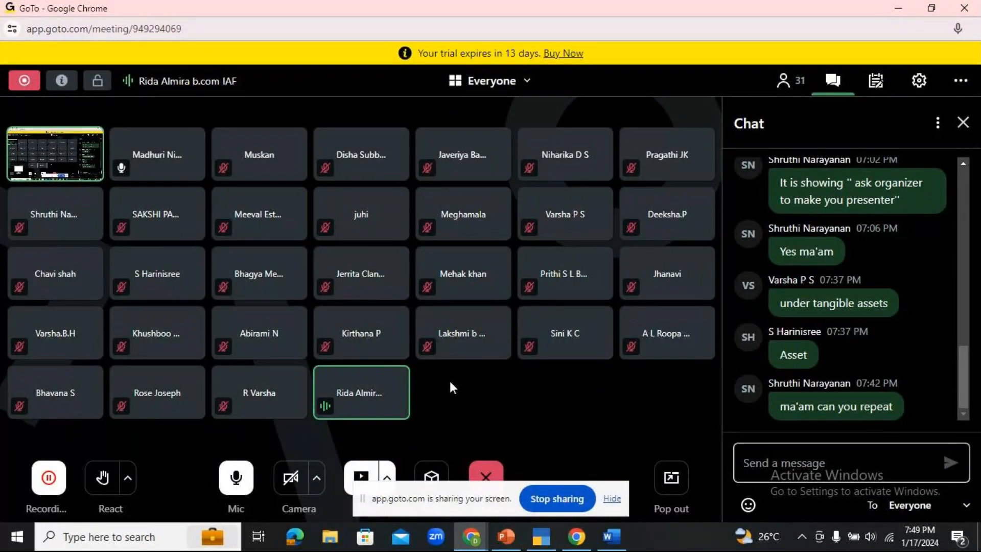
click(539, 539)
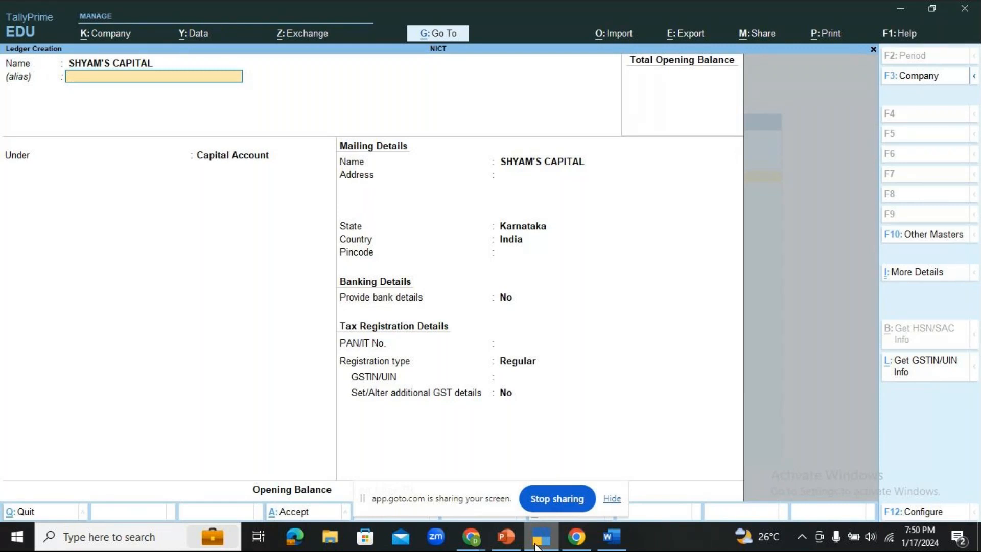
- Discard the SHYAM'S CAPITAL draft and open a new blank Ledger Creation form
key(Escape)
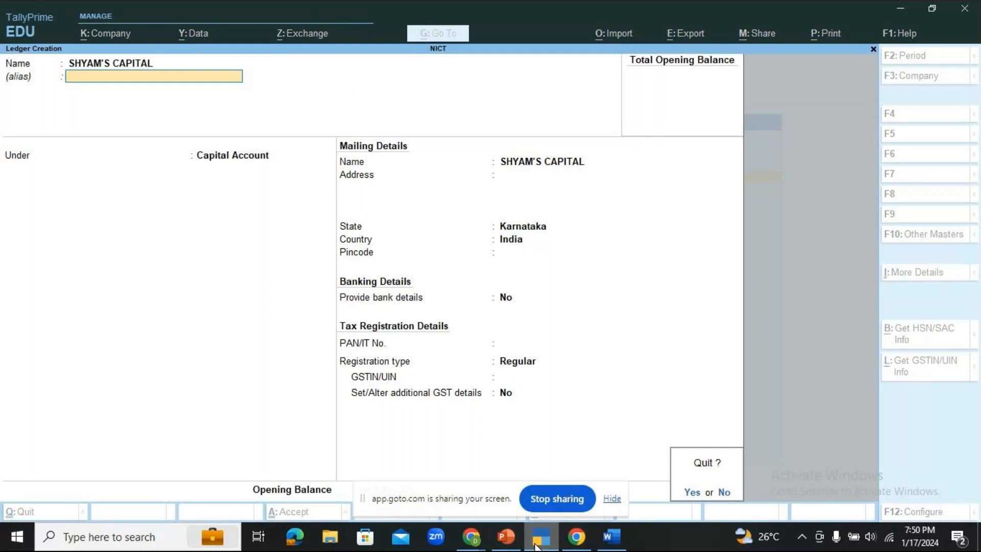
key(y)
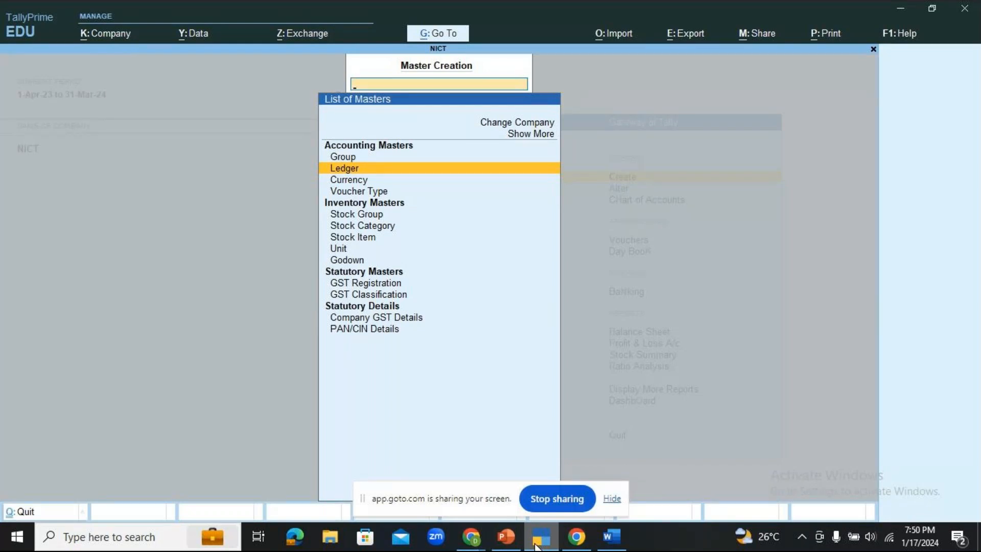
key(Escape)
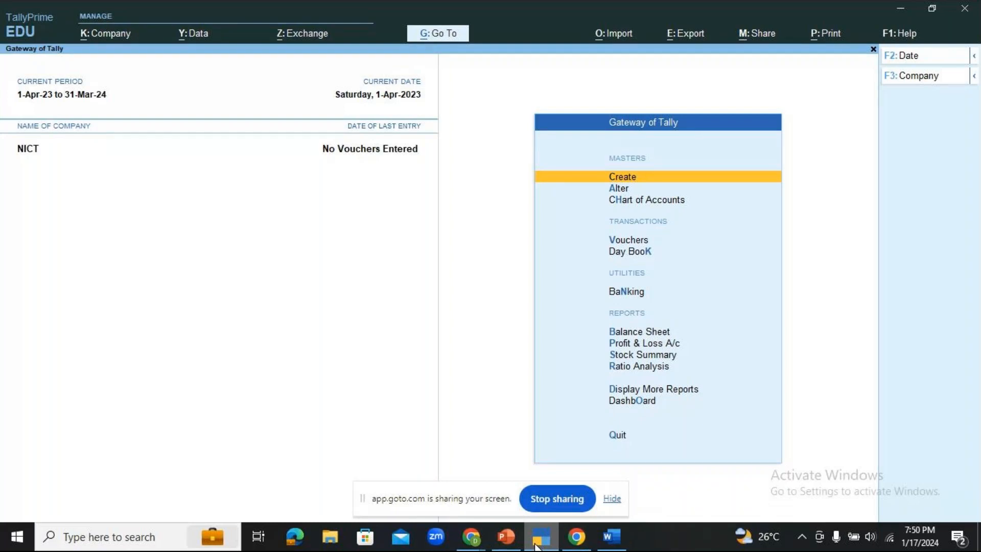
key(Return)
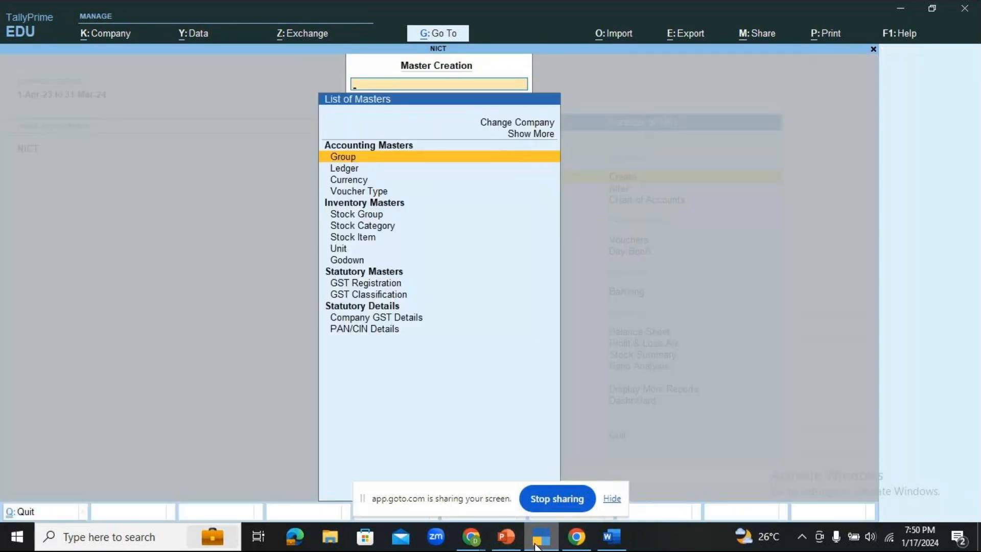
key(Down)
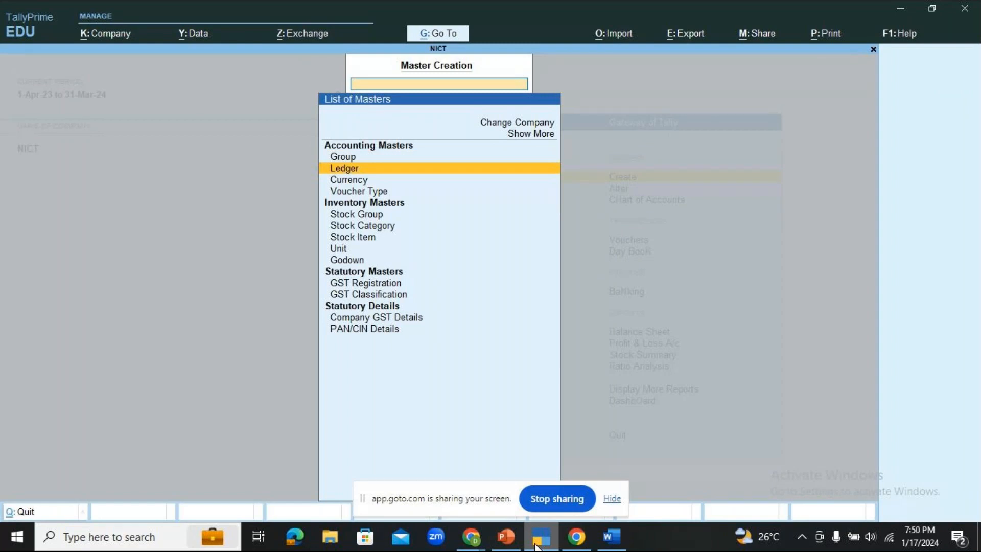
key(Return)
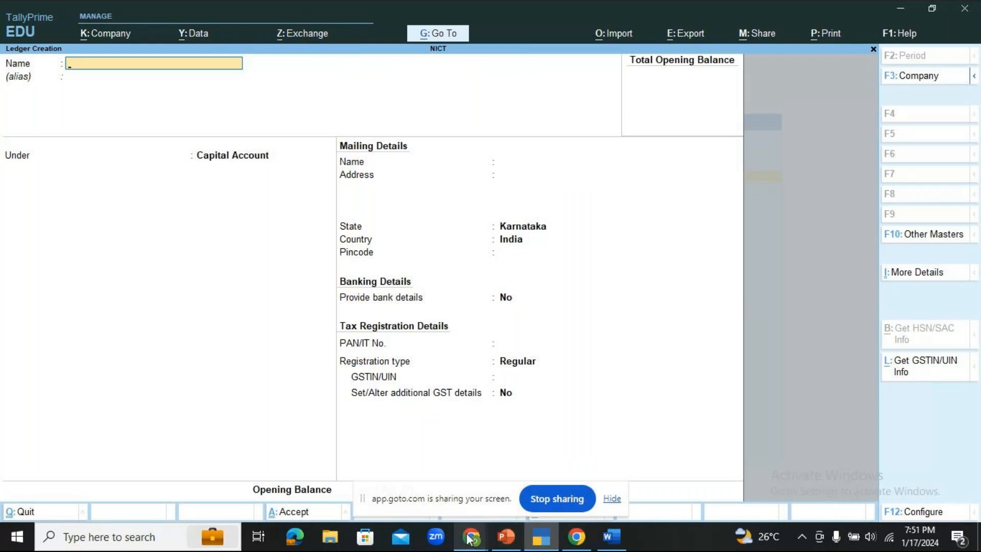
- Name the ledger SHYAM'S CAPITAL and bring up the List of Groups for its parent
mouse_move(469, 539)
click(516, 473)
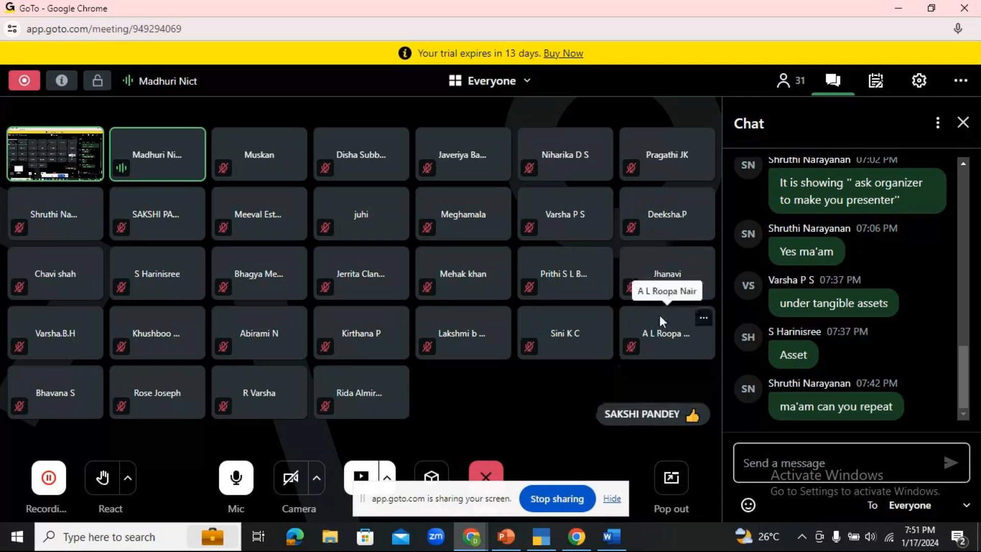
click(534, 545)
text(SHYA)
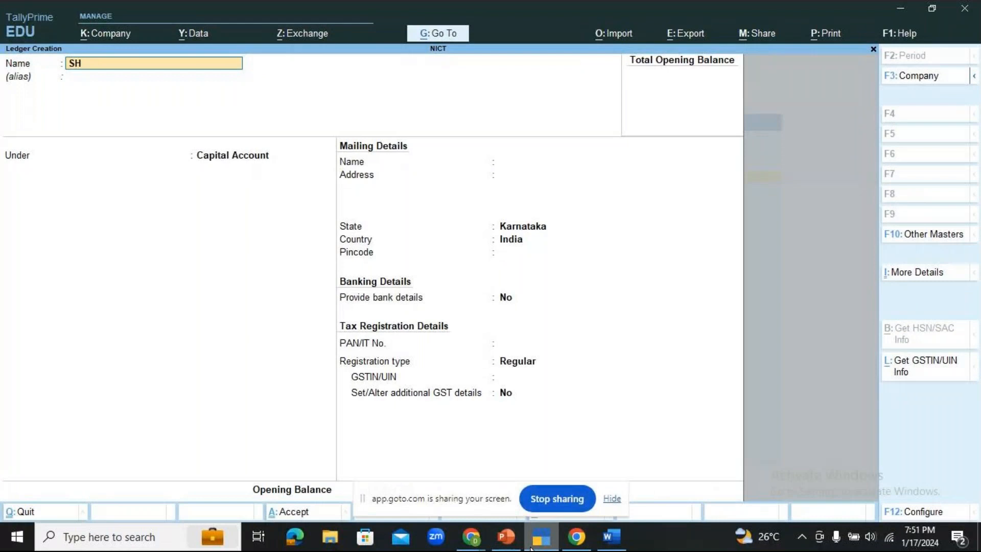
text(M'S CAPITAL)
key(Return)
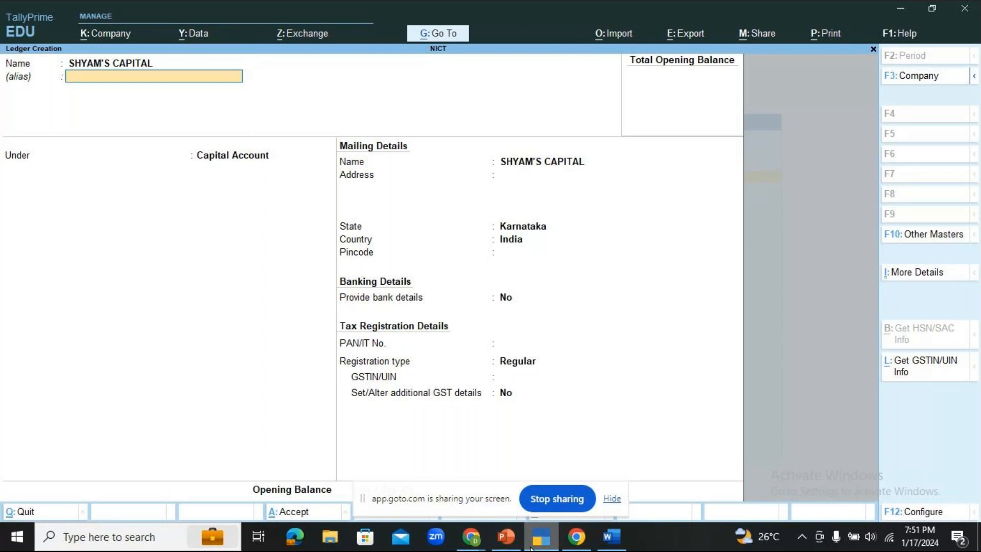
key(Return)
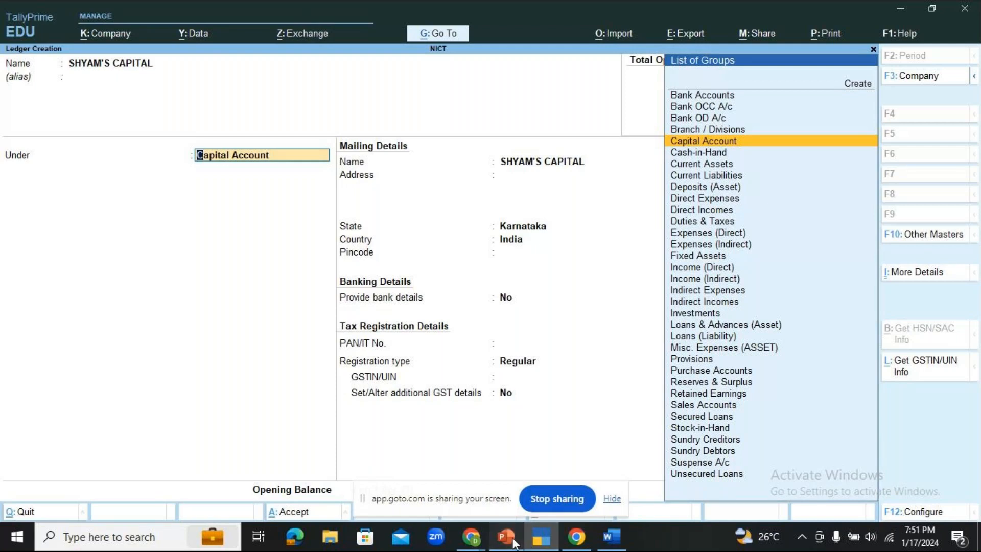
- Check the slide, then save SHYAM'S CAPITAL under Capital Account
click(515, 540)
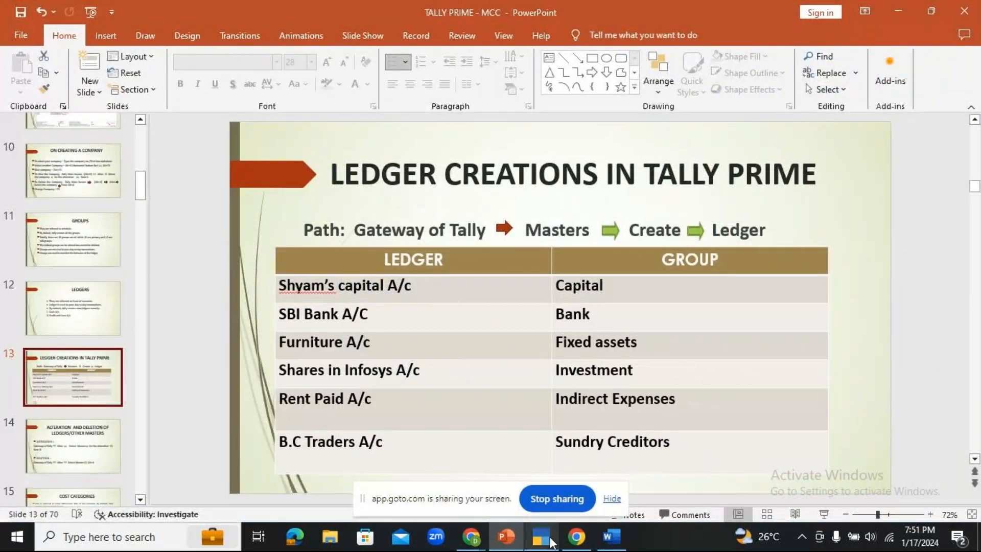
click(542, 538)
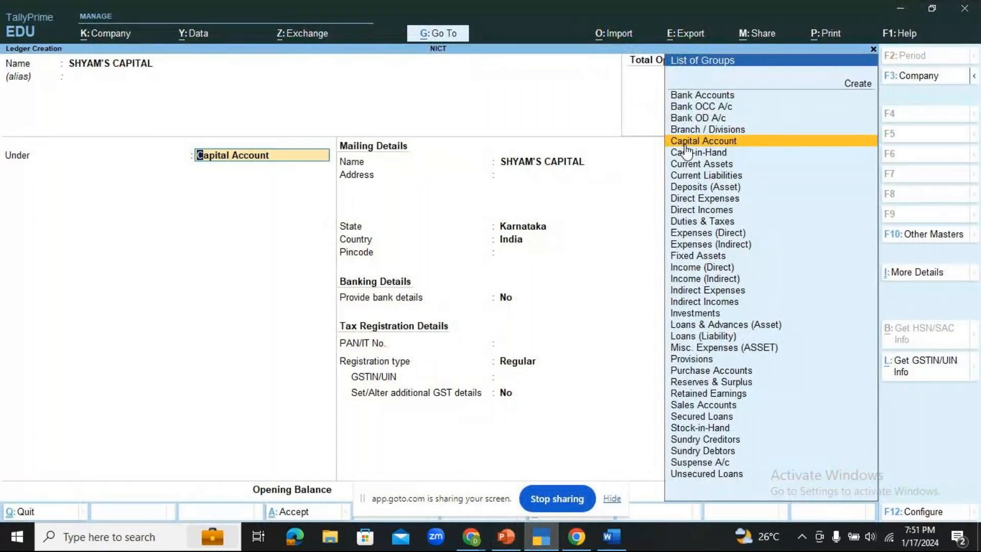
click(789, 142)
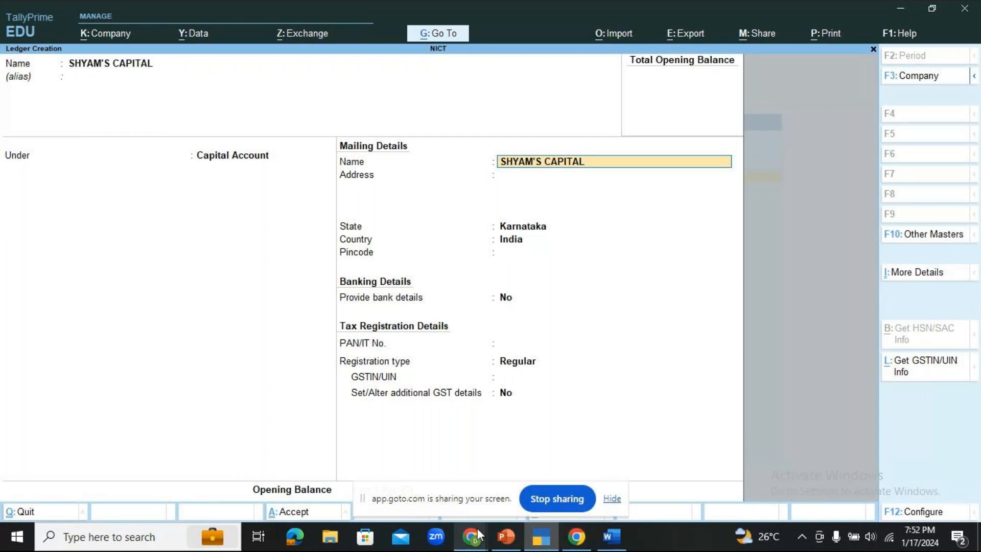
mouse_move(477, 529)
mouse_move(516, 481)
key(ctrl+a)
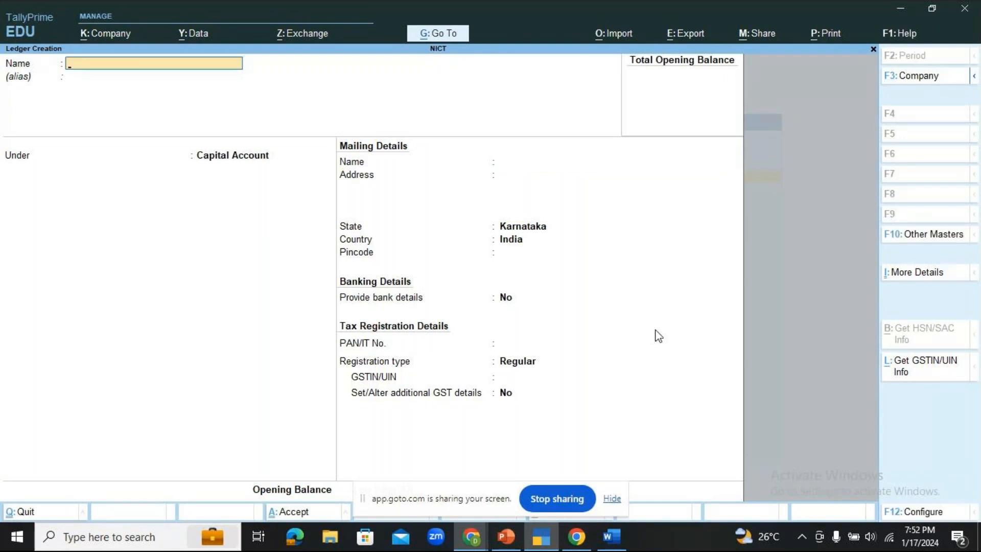
- Create and save the SBI BANK ledger under Bank Accounts
click(547, 529)
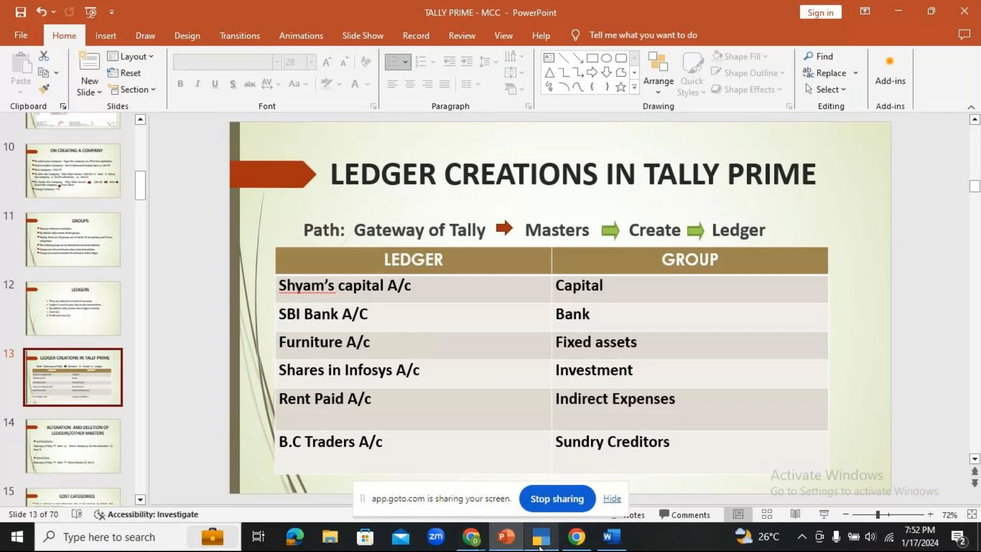
click(538, 548)
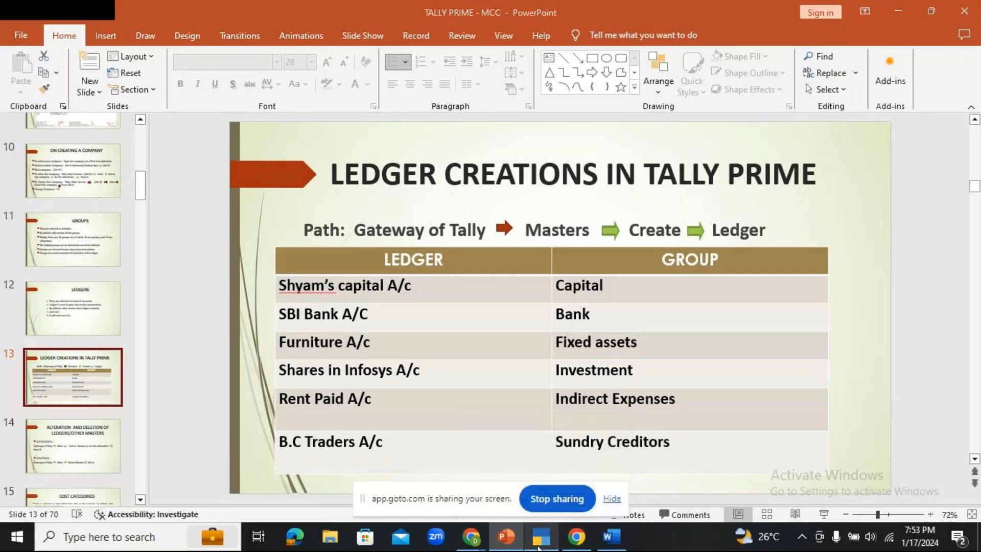
text(SB)
mouse_move(780, 537)
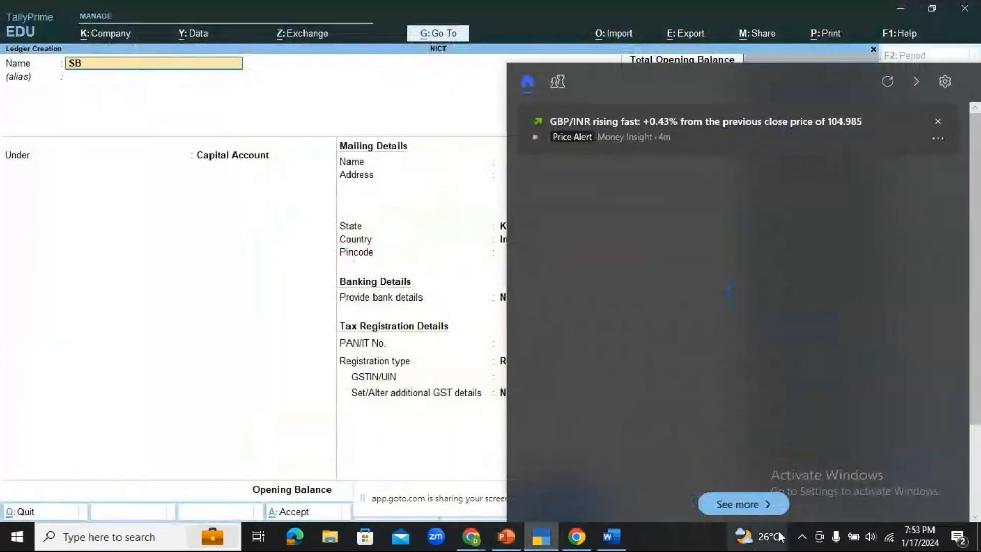
text(I BANK)
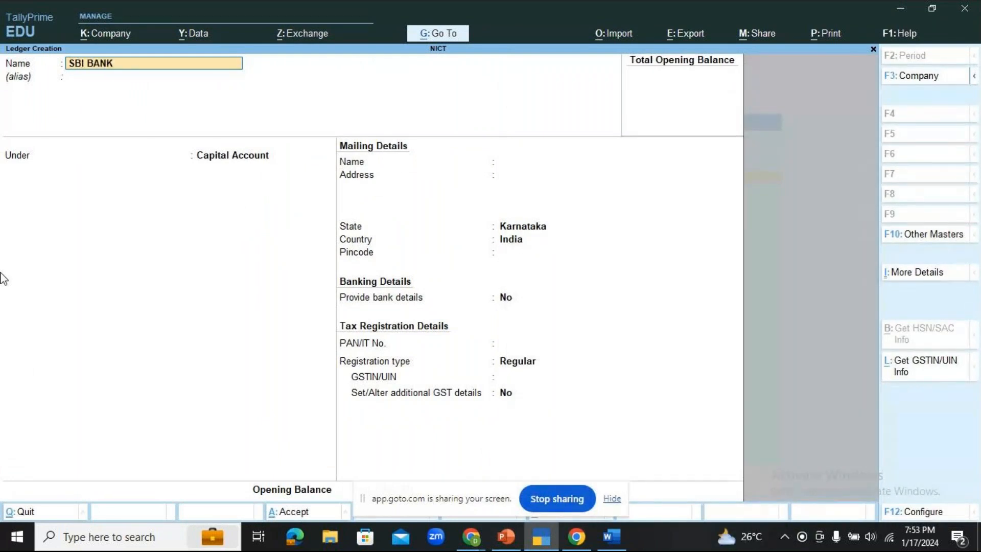
key(Return)
key(Return)
text(B)
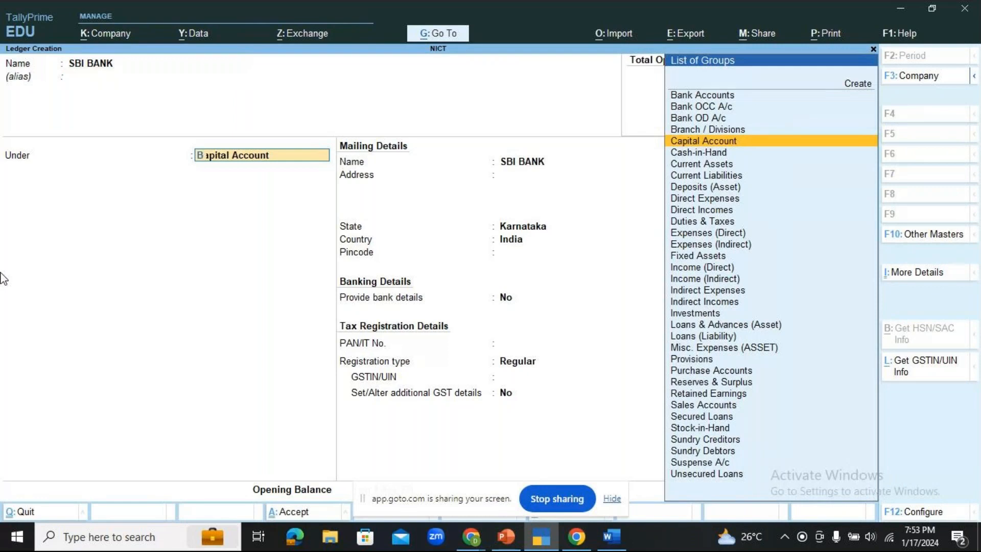
text(A)
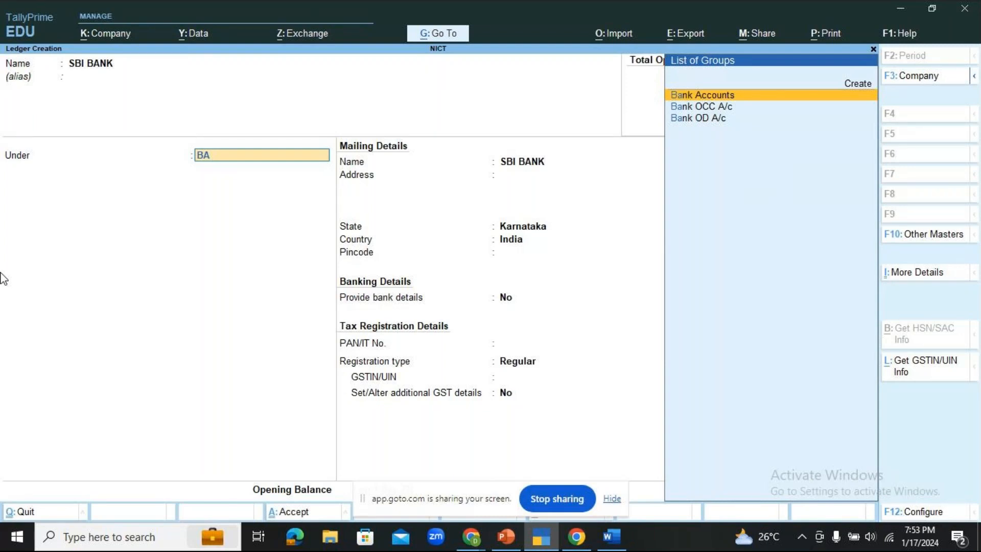
key(Return)
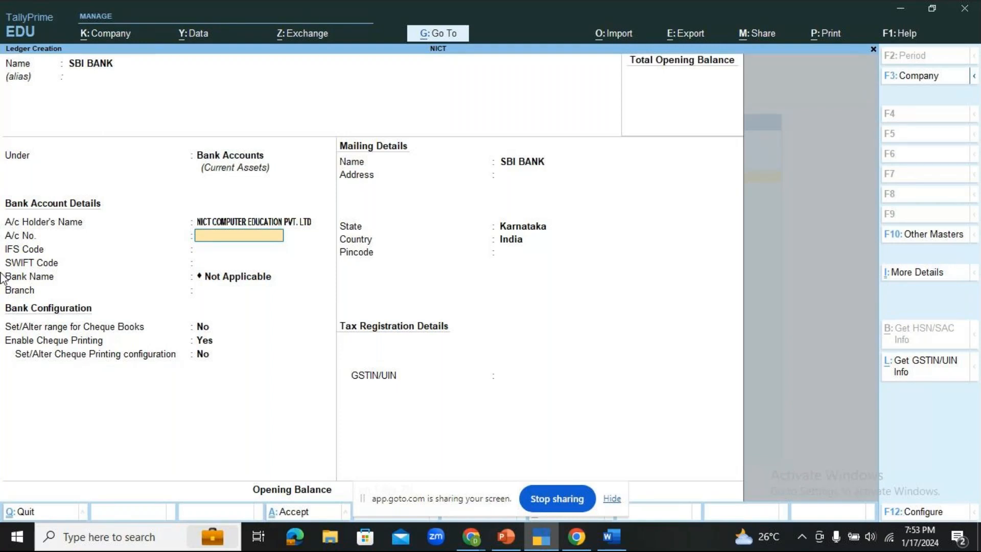
key(ctrl+a)
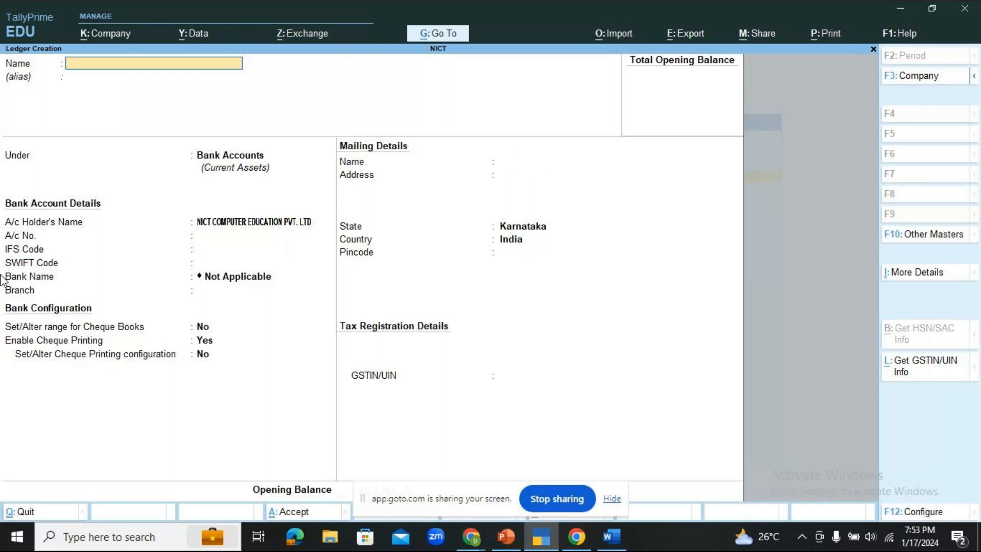
- Save a FURNITURE ledger under Fixed Assets with assessable value Not Applicable
click(504, 538)
click(503, 540)
text(F)
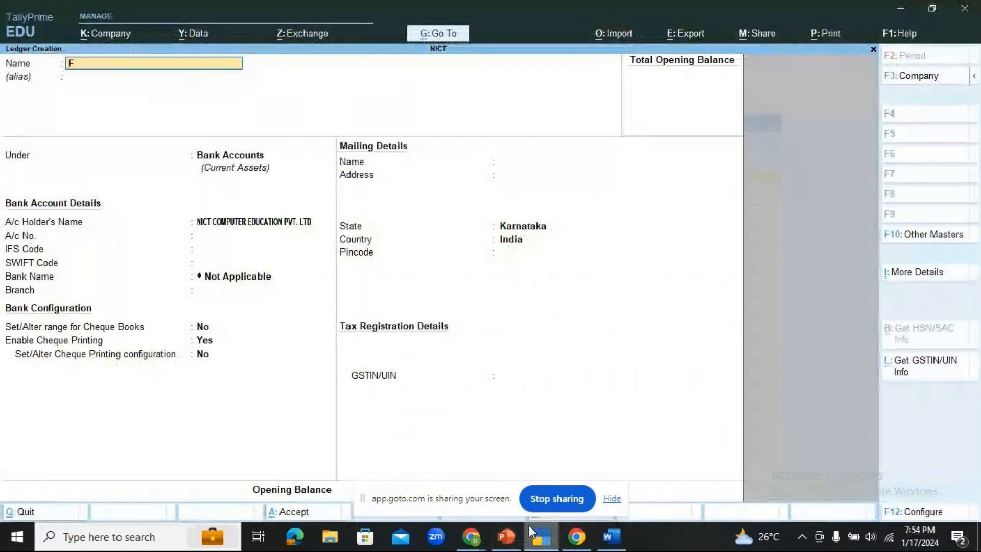
text(URNITURE)
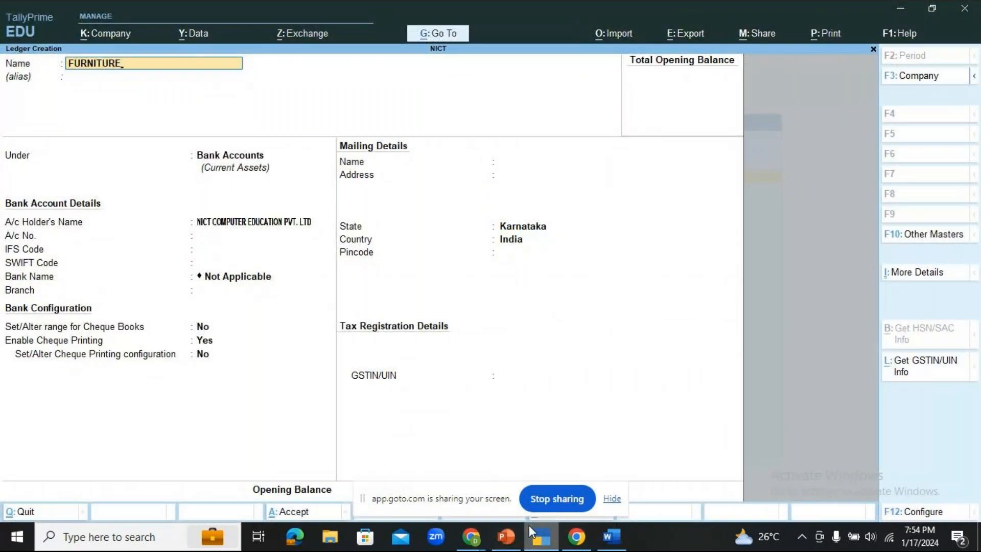
key(Return)
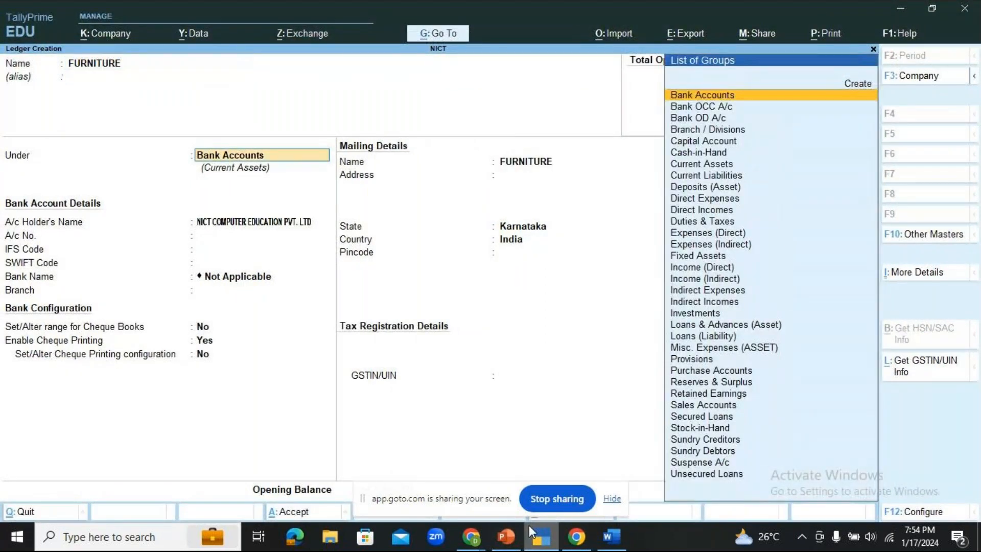
text(FI)
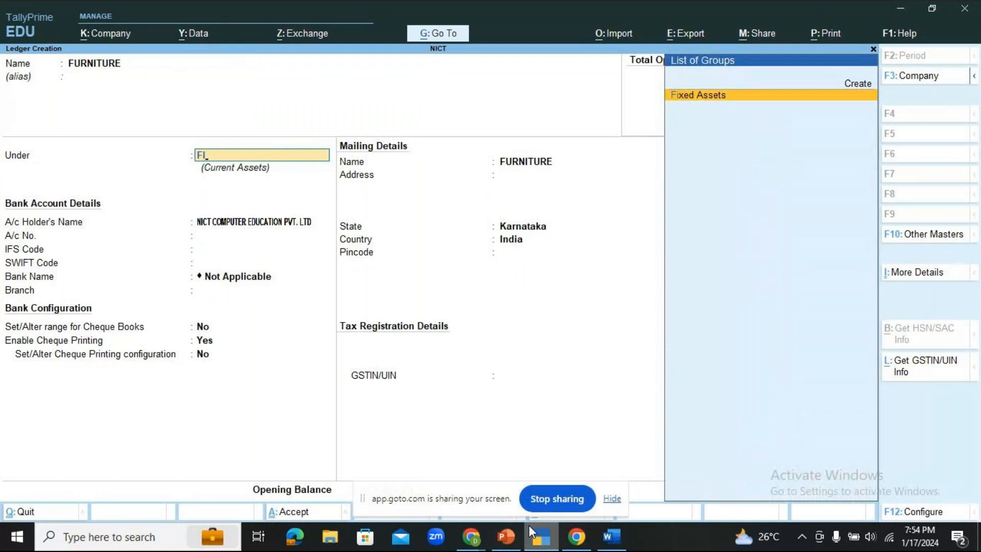
key(Return)
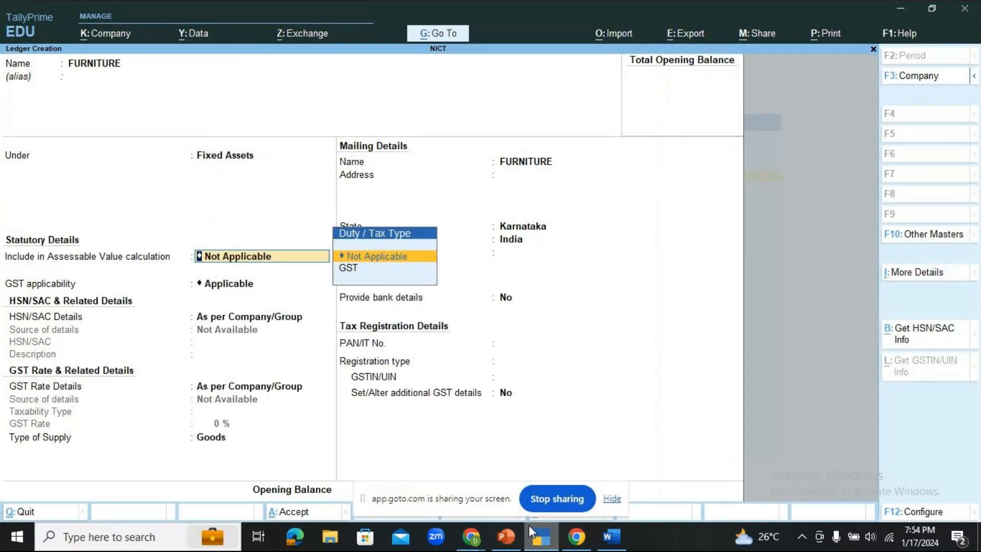
key(Return)
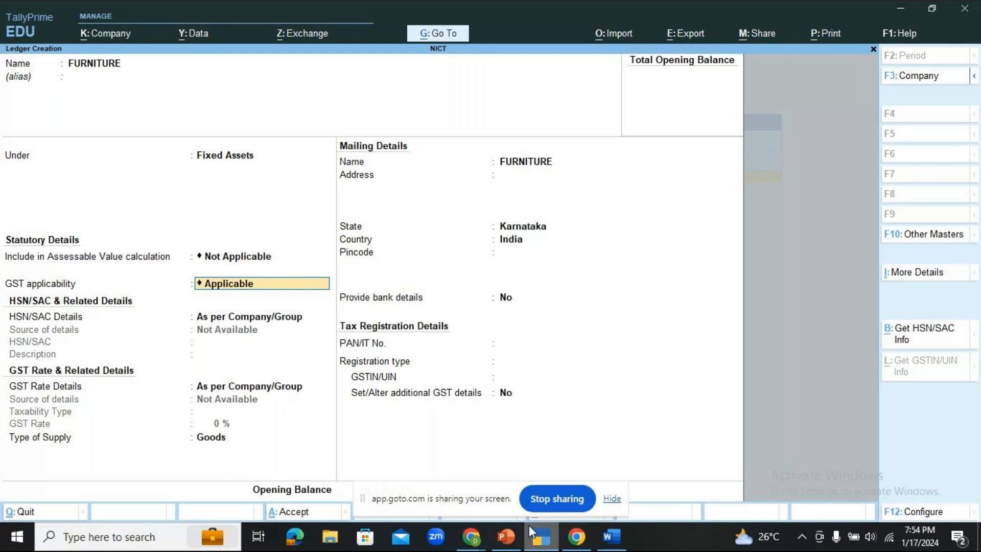
key(ctrl+a)
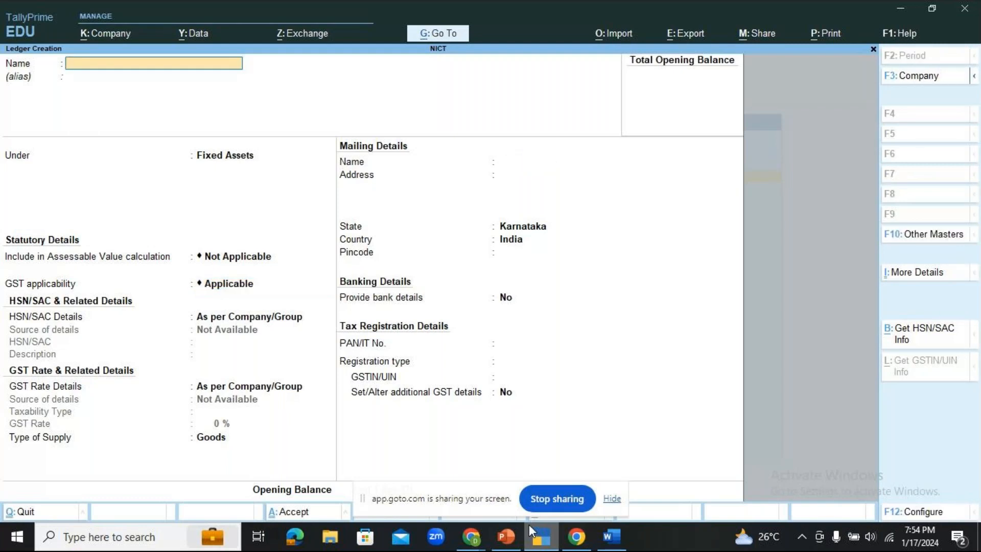
- Create and save the SHARES IN INFOSYS ledger under Investments
mouse_move(547, 537)
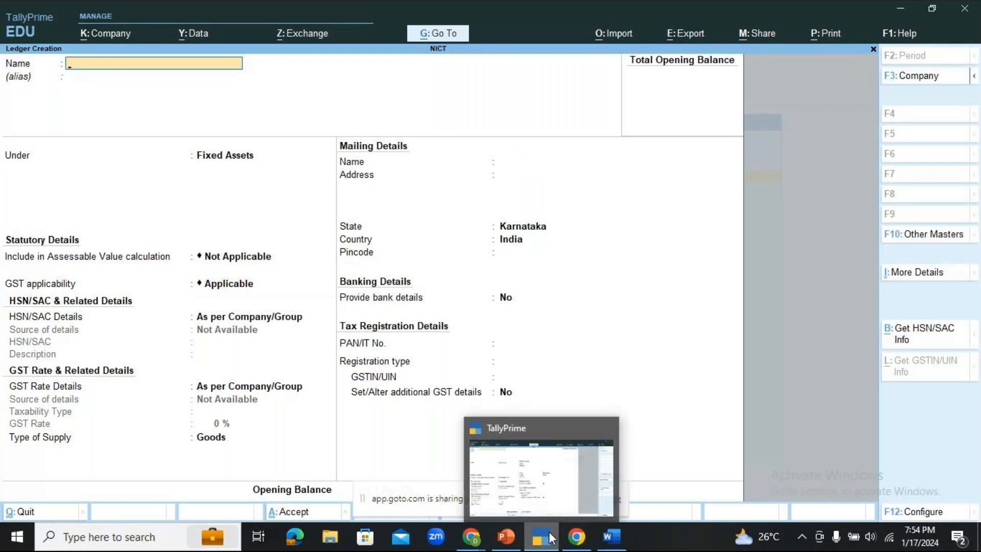
click(506, 538)
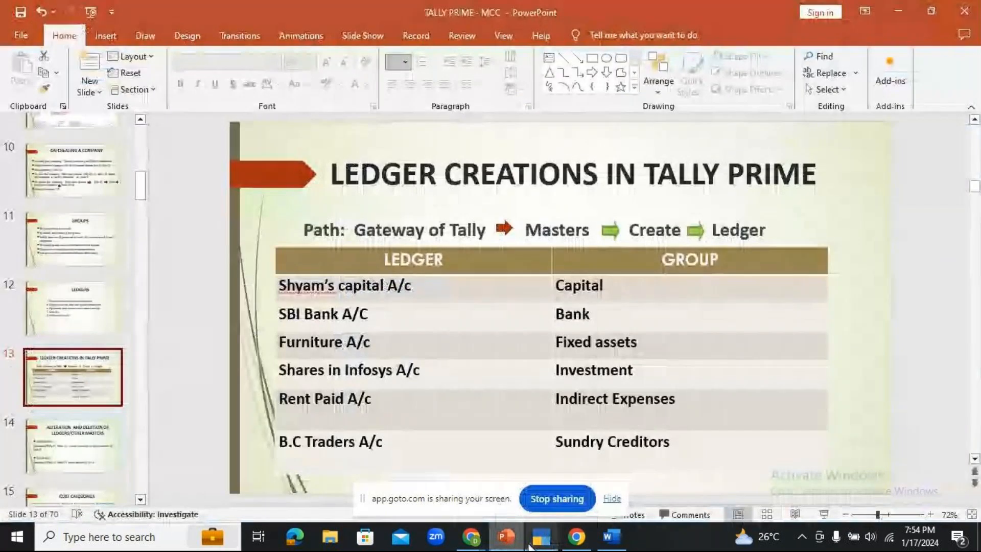
click(539, 545)
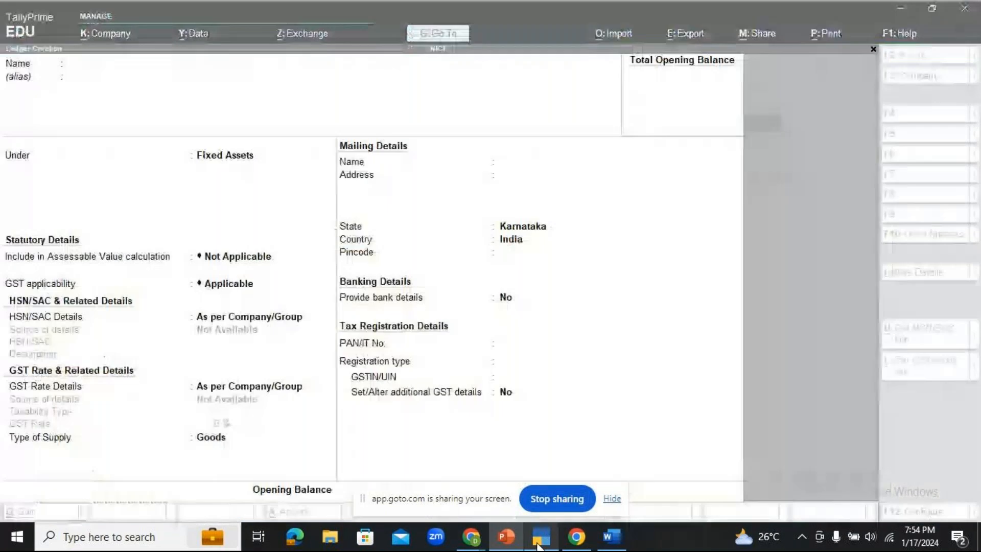
text(SHARES)
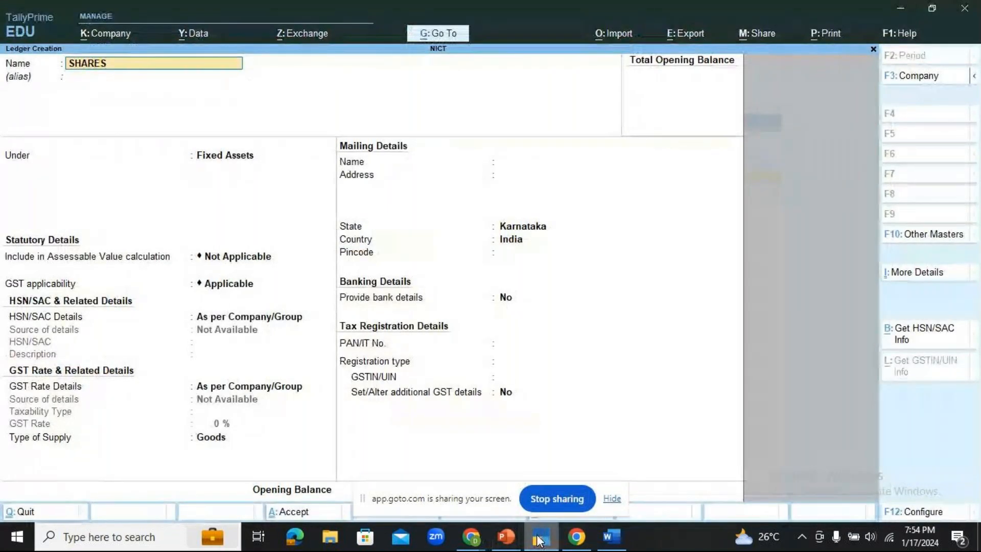
text( IN INFOSYS)
key(Return)
key(Return)
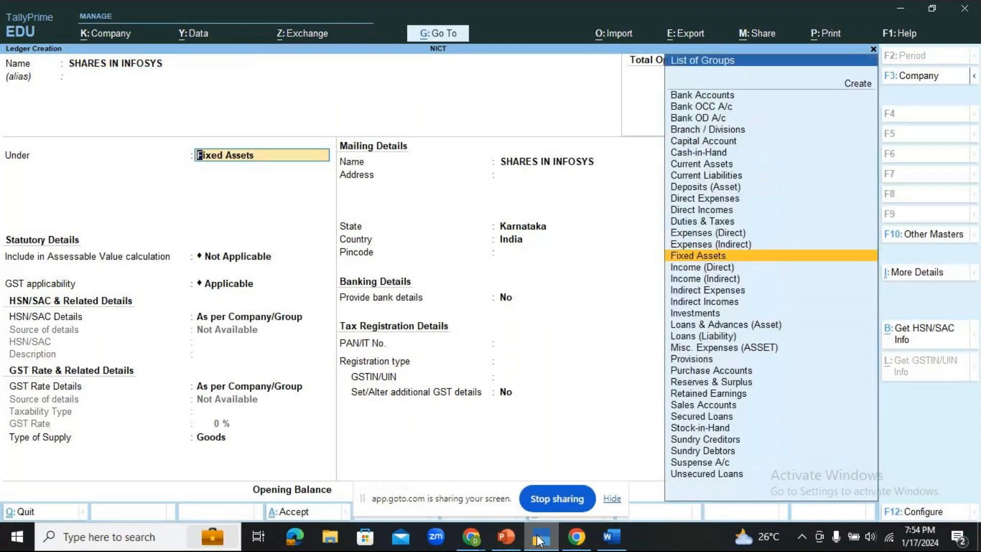
text(inv)
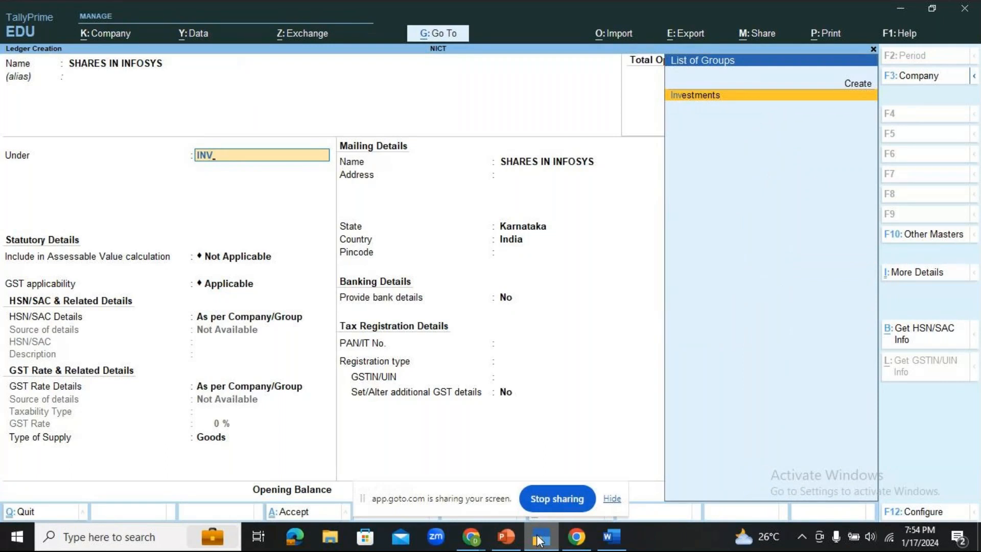
key(Return)
key(Return)
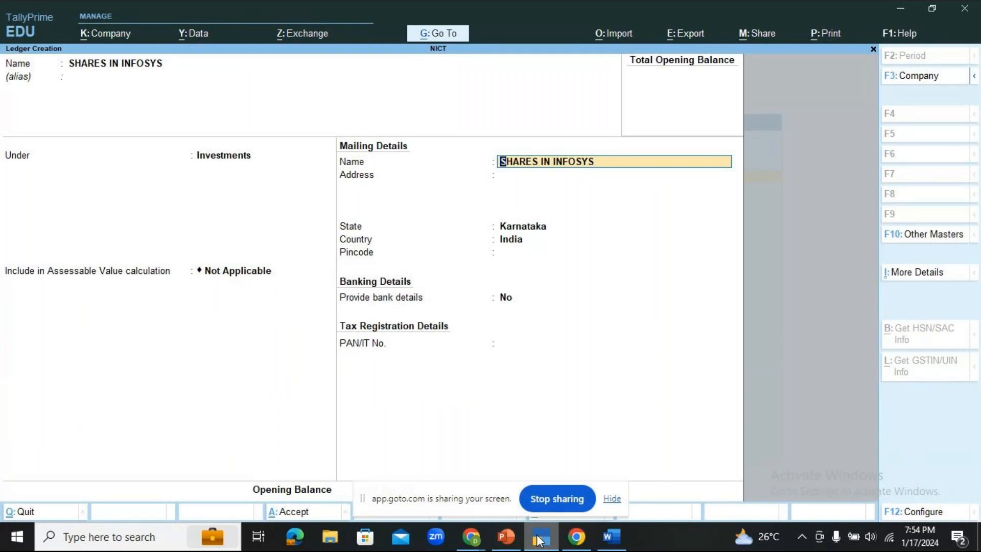
key(ctrl)
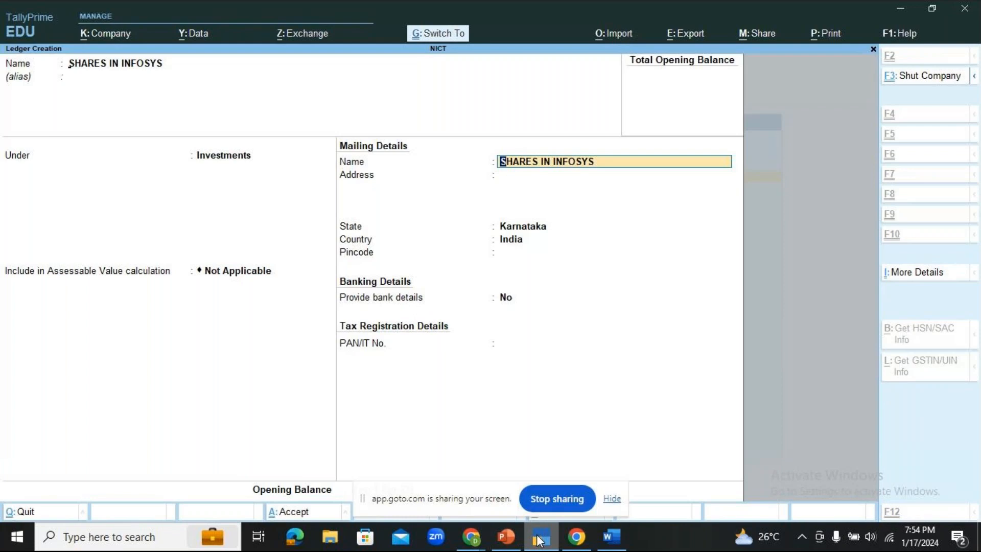
key(ctrl+a)
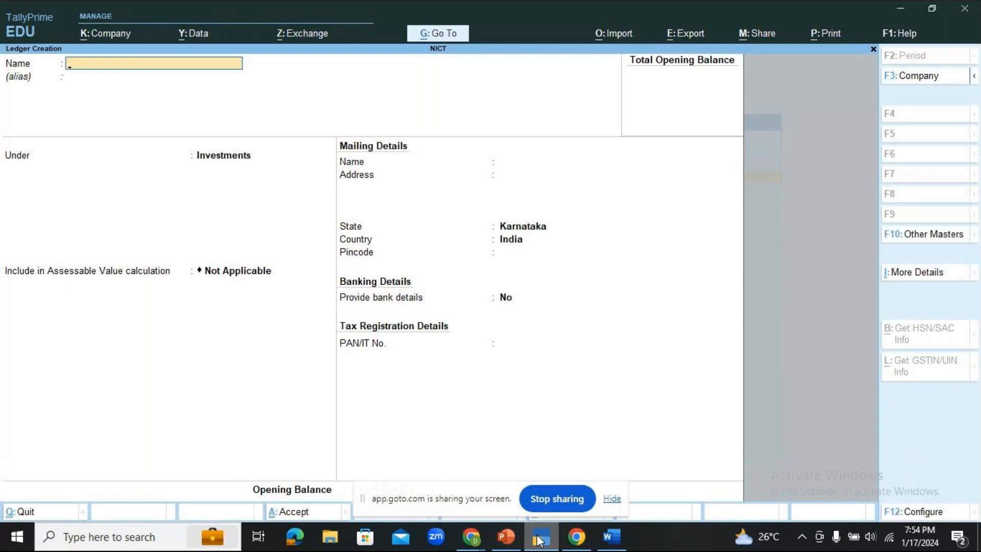
- Create and save RENT PAID under Indirect Expenses, keeping tax type Not Applicable
click(538, 538)
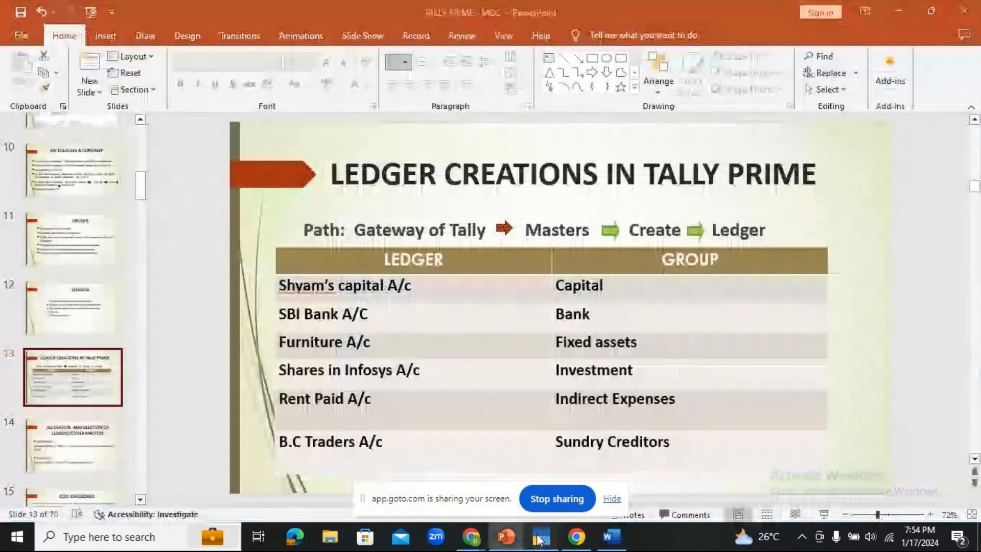
click(538, 538)
text(RENT PAID)
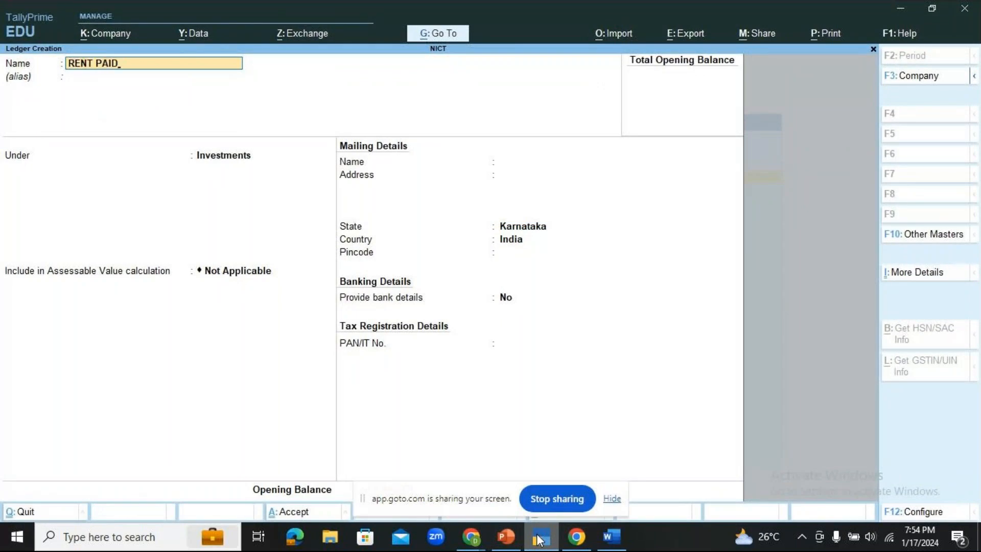
key(Return)
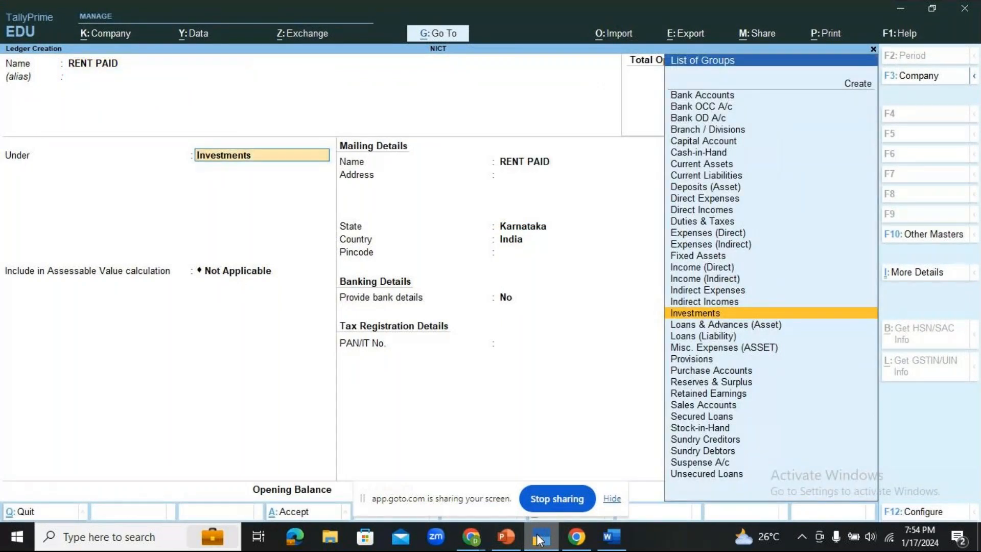
text(i)
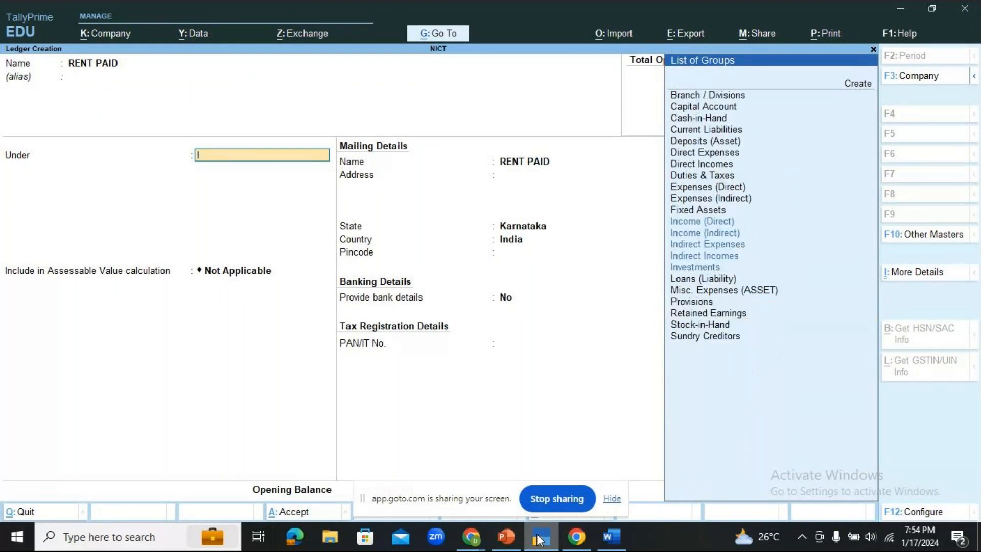
text(nd)
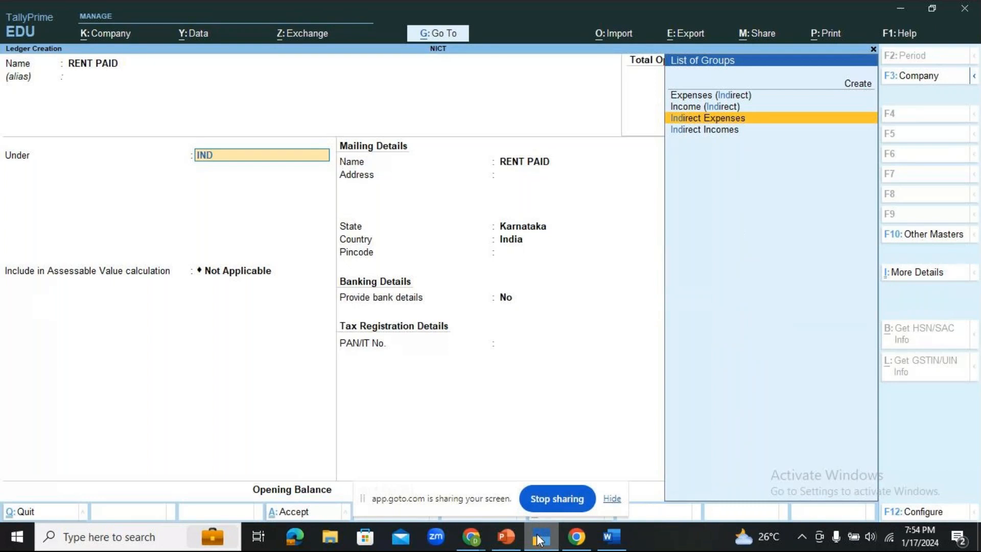
key(Return)
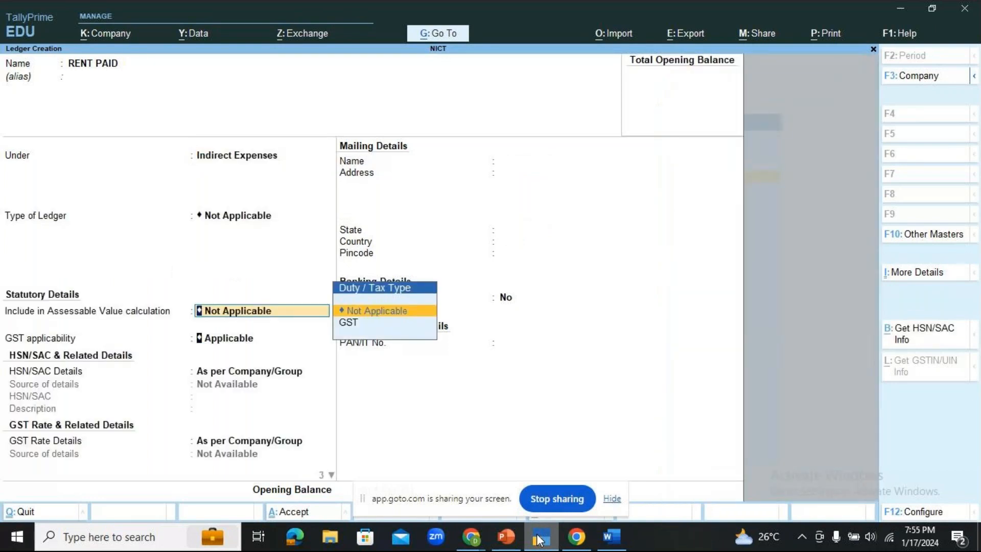
key(Return)
key(Return)
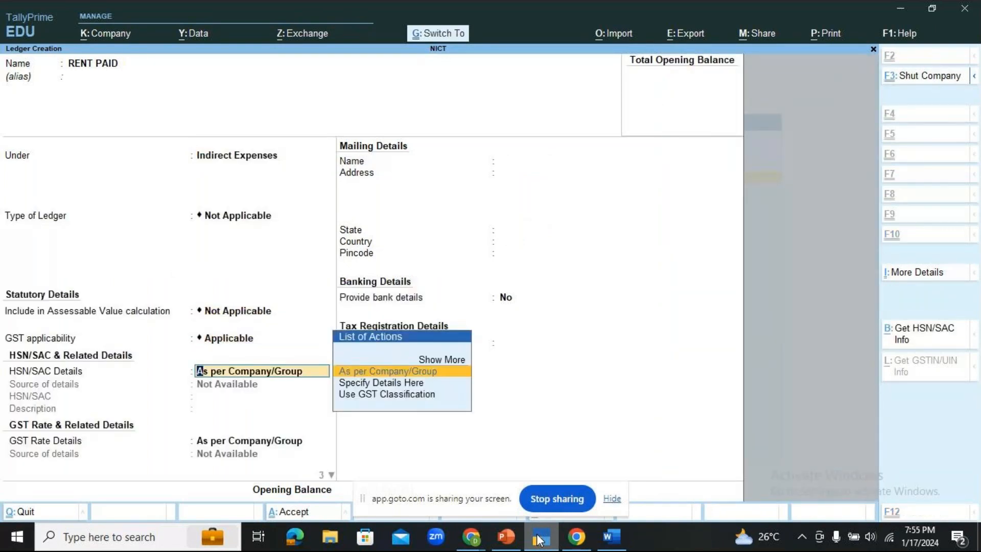
key(ctrl+a)
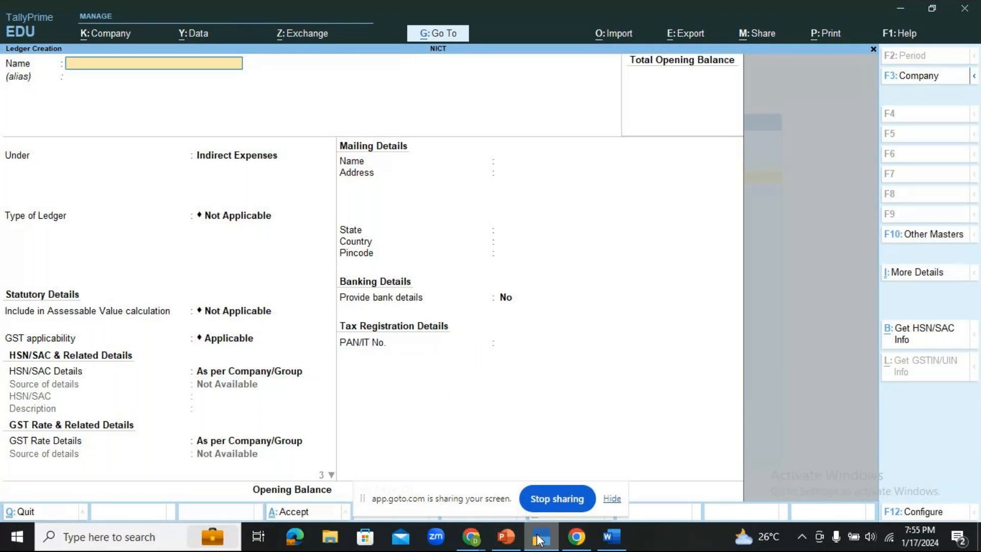
- Save B.C TRADERS under Sundry Creditors, then present the ledger-creation slide full screen
text(B.C TRADERS)
key(Return)
text(SUN)
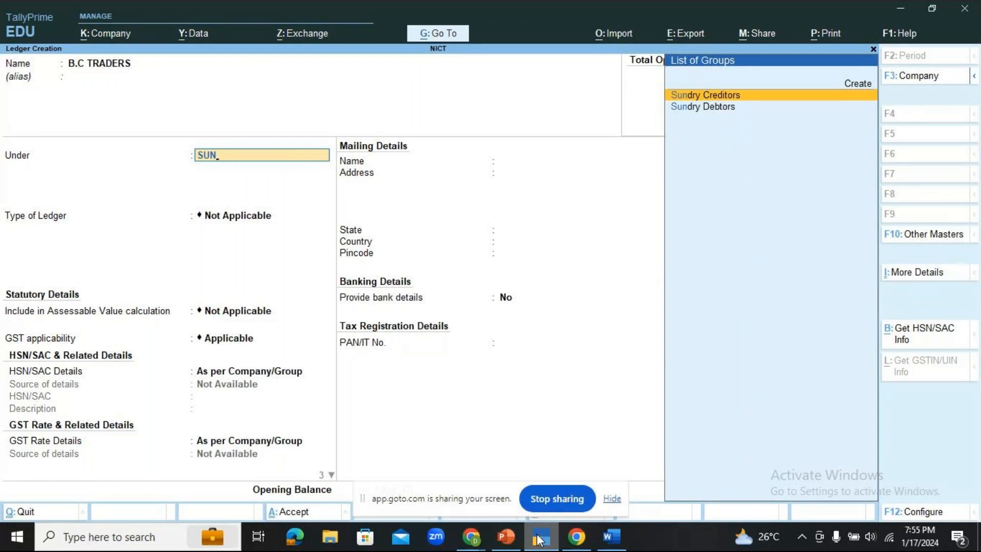
key(Return)
key(Return)
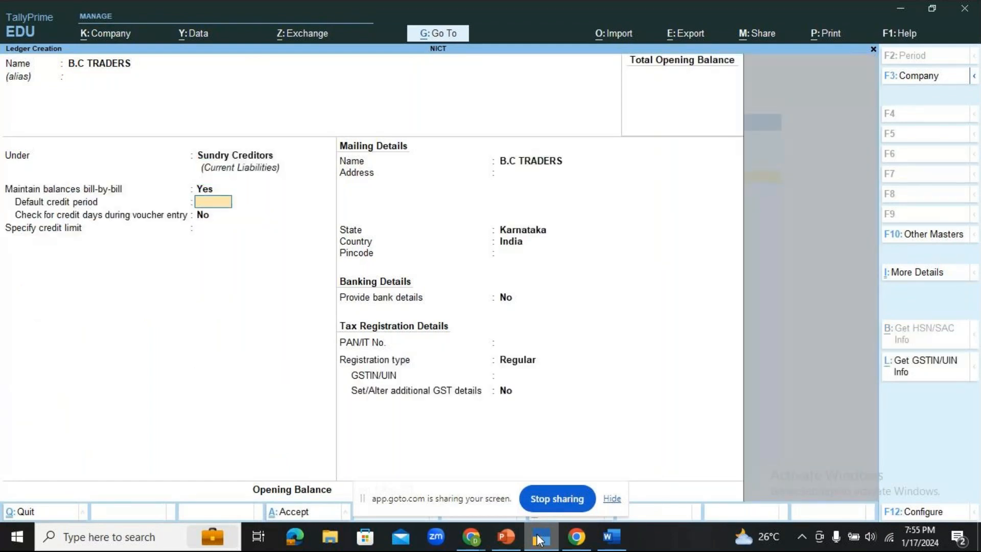
key(Return)
key(Return)
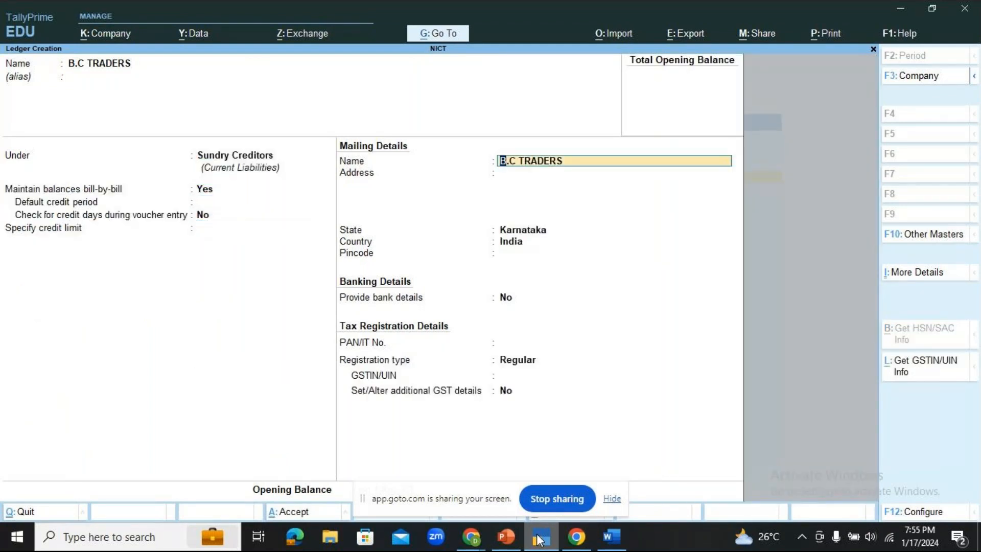
key(ctrl+a)
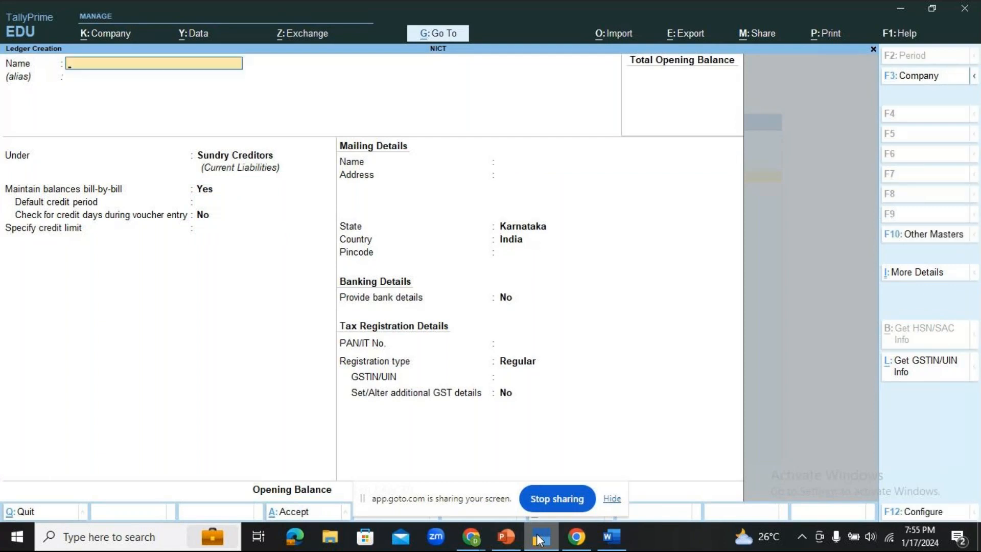
click(517, 540)
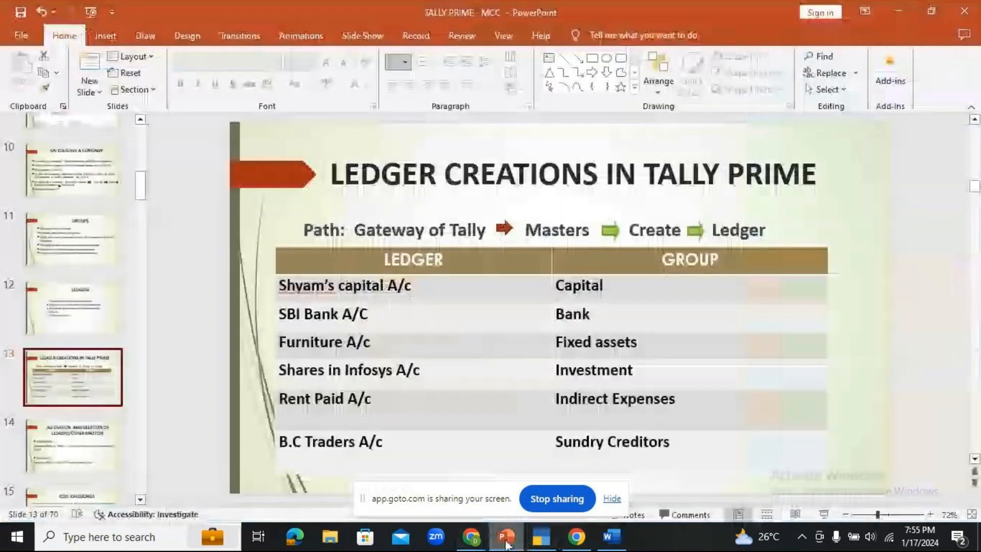
click(822, 515)
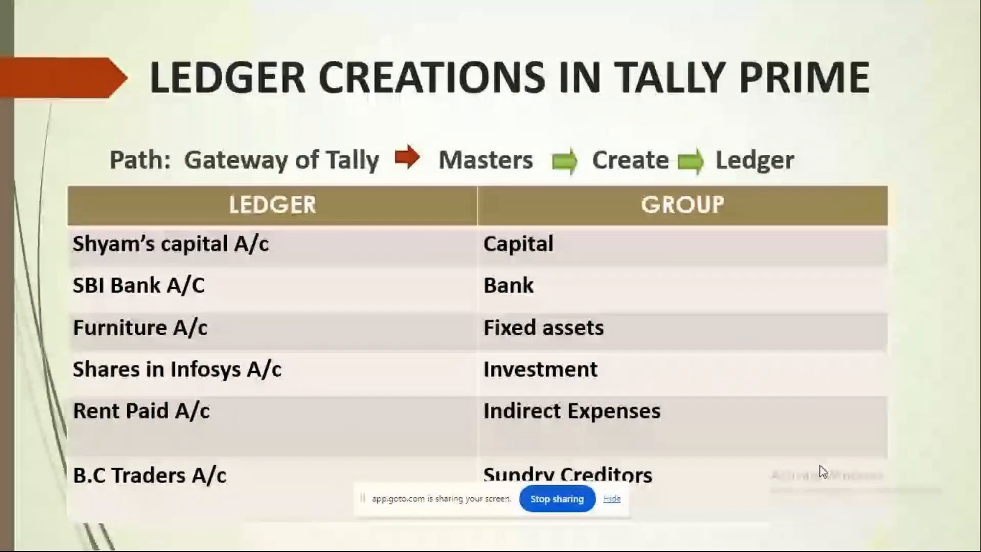